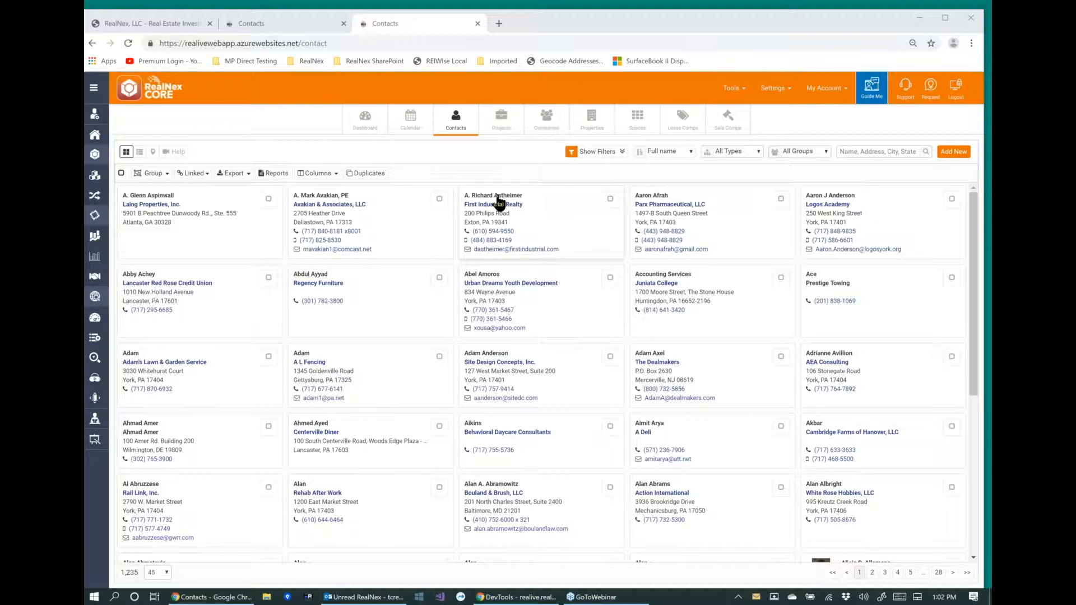
Open the First Industrial Realty contact and switch to the Rehab After Work contact through a docked navigation list.
left_click(498, 201)
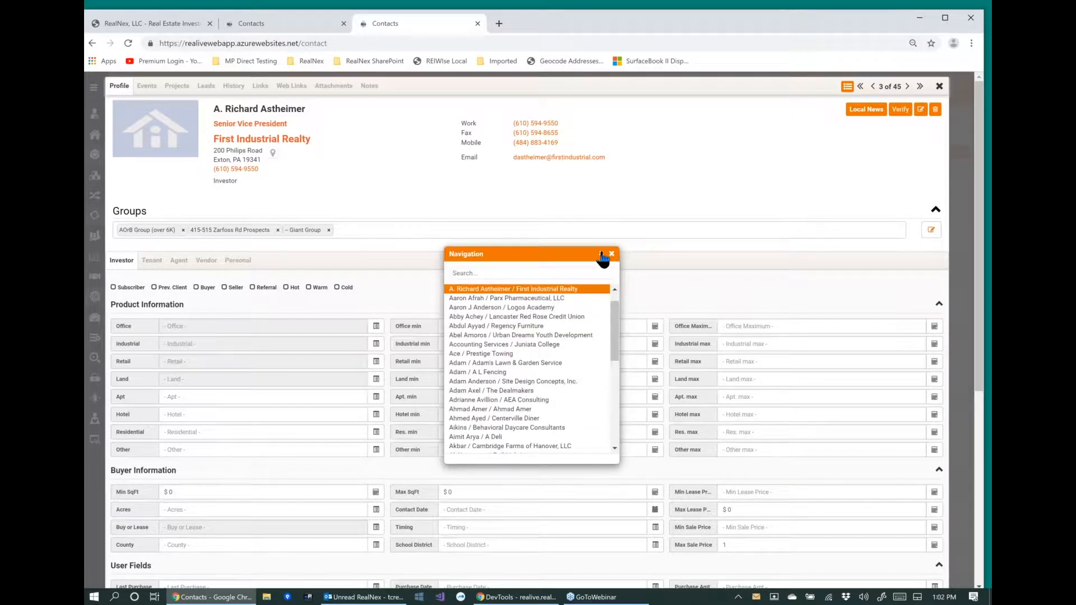
left_click(602, 255)
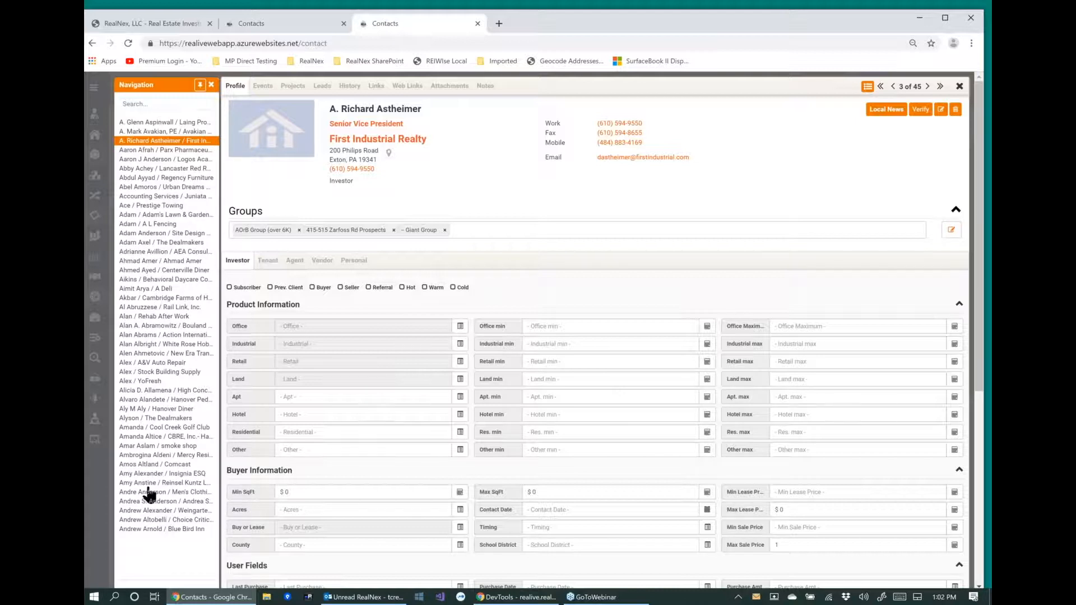
left_click(154, 317)
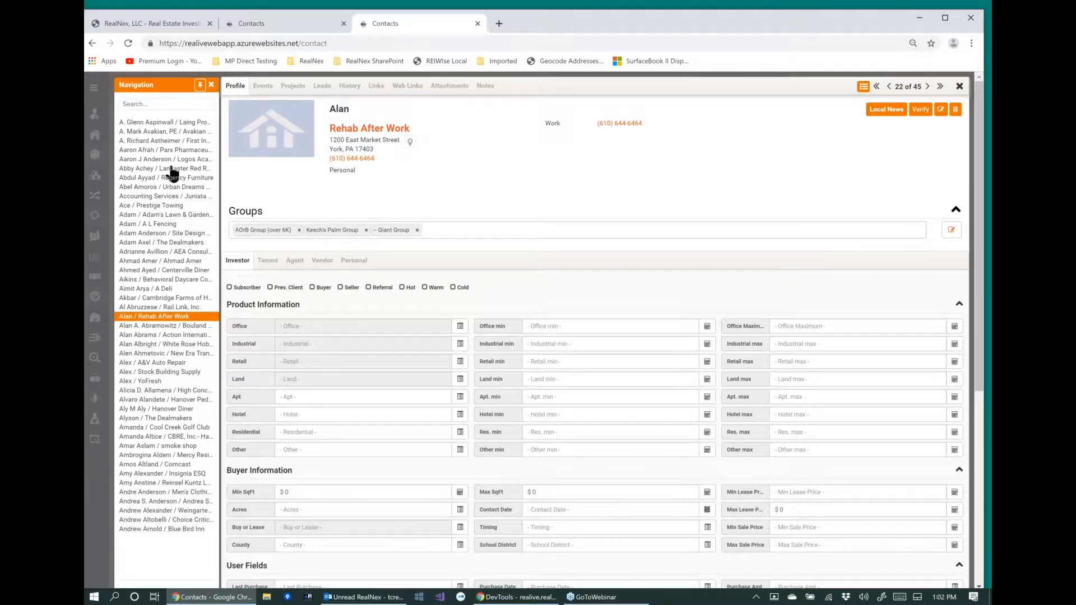
Undock the navigation list, reposition it as a floating window over the record, and dock it again.
left_click(200, 85)
left_click_drag(541, 253, 864, 155)
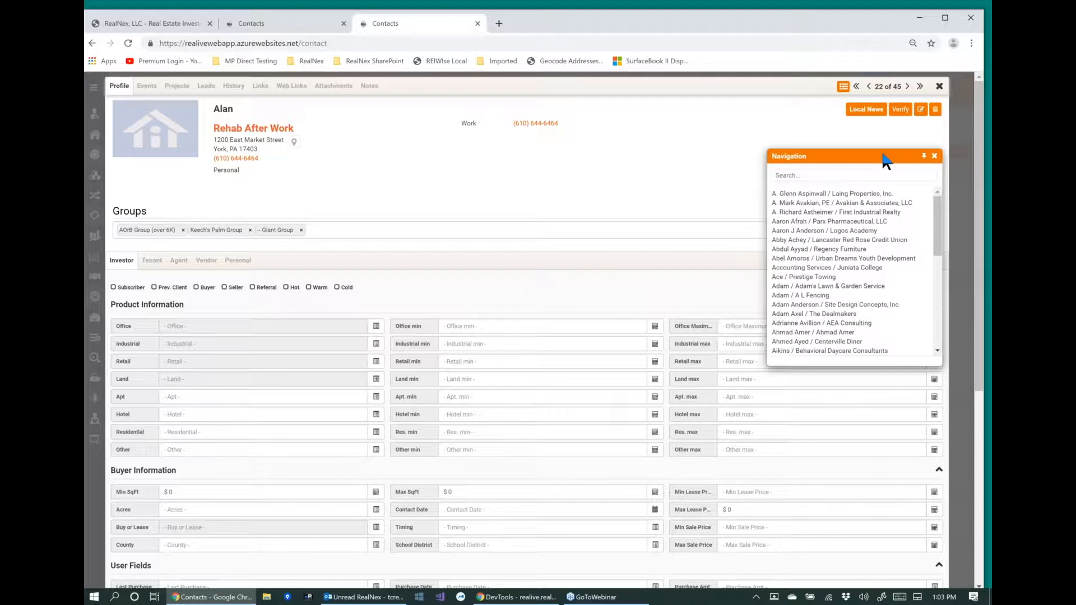
left_click(924, 156)
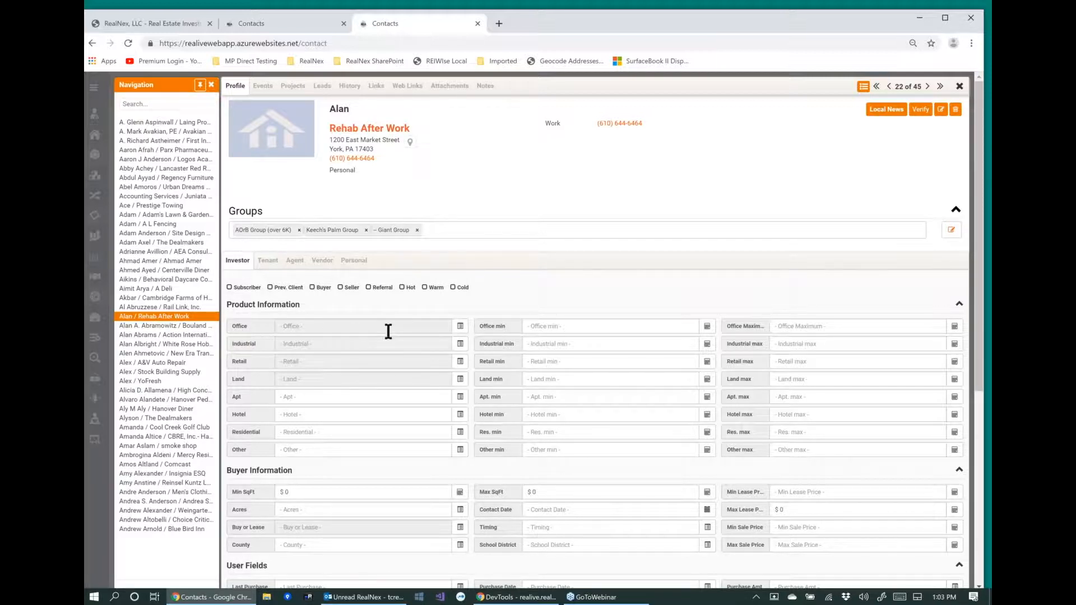
Open the Site Design Concepts, Inc. contact and look through its investor profile fields.
left_click(162, 233)
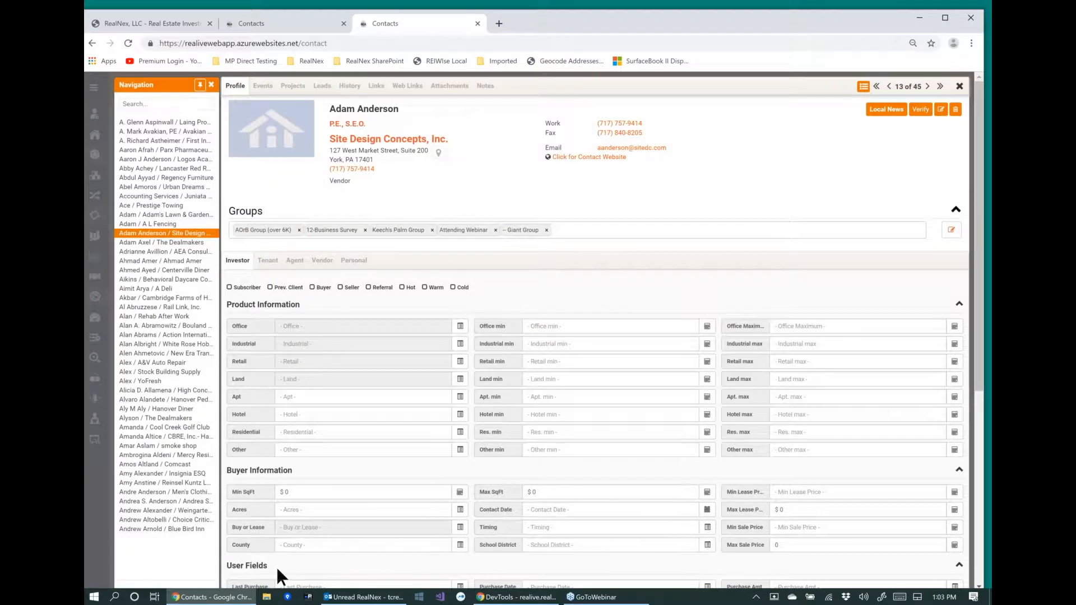
scroll(277, 567, "down", 2)
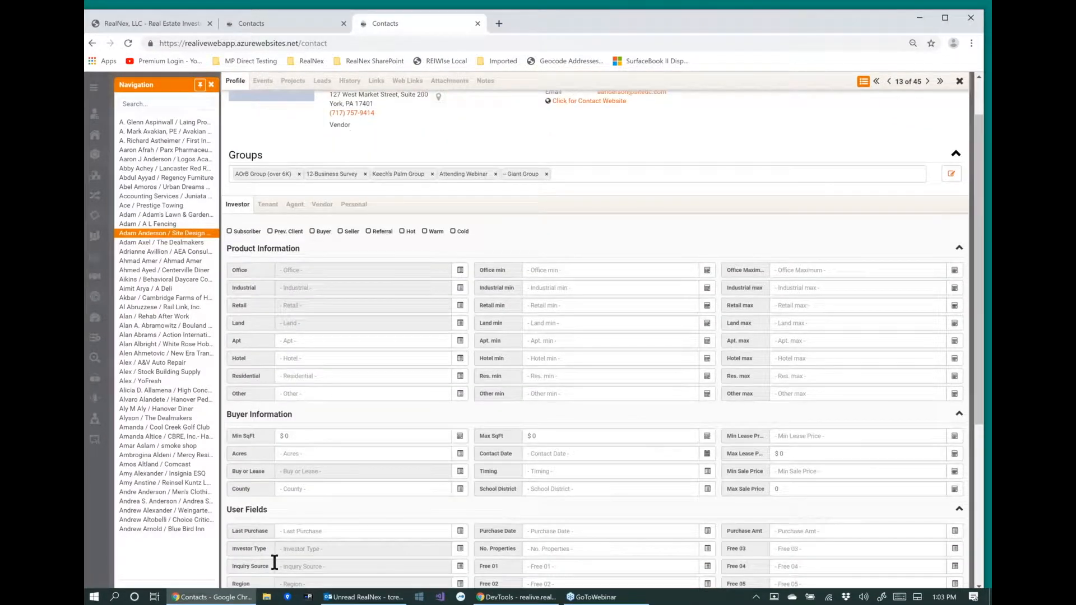
scroll(348, 452, "down", 1)
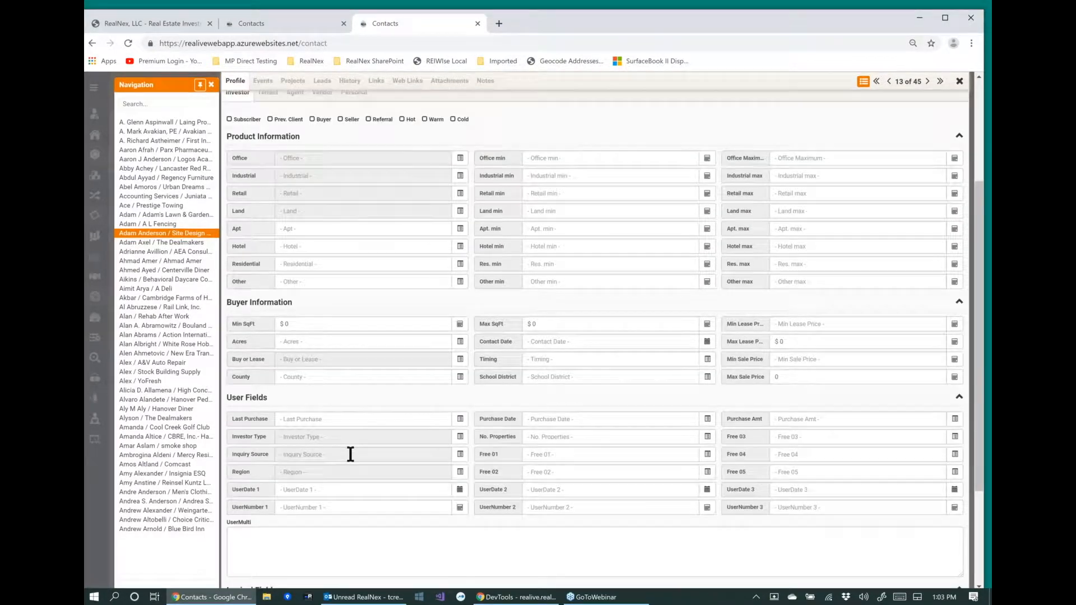
scroll(605, 338, "up", 3)
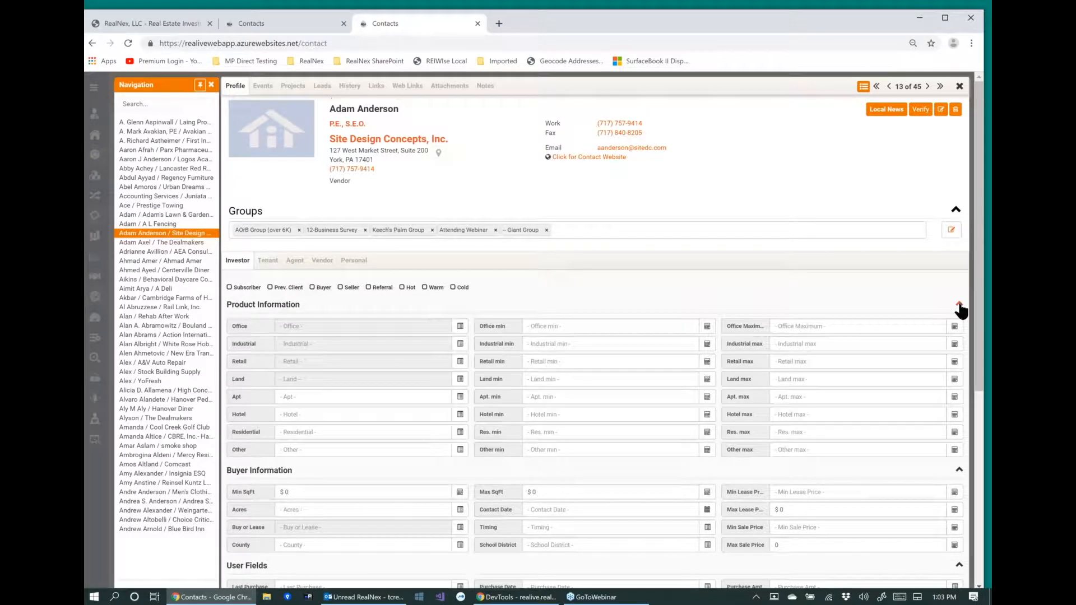
Collapse the contact's Product Information, Groups and Buyer Information sections and open The Dealmakers contact.
left_click(959, 305)
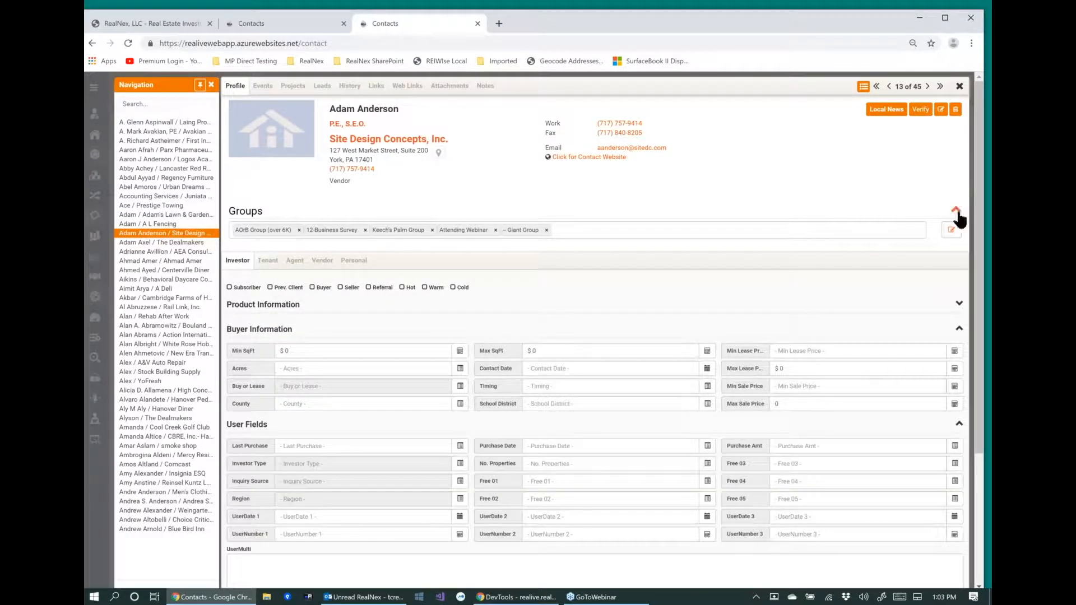
left_click(956, 212)
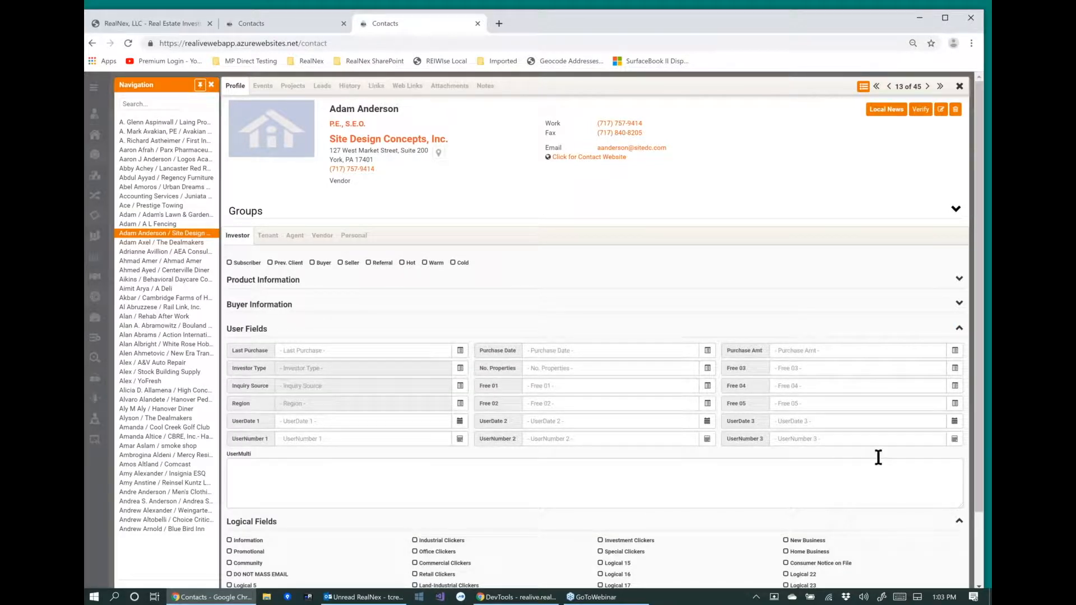
left_click(163, 243)
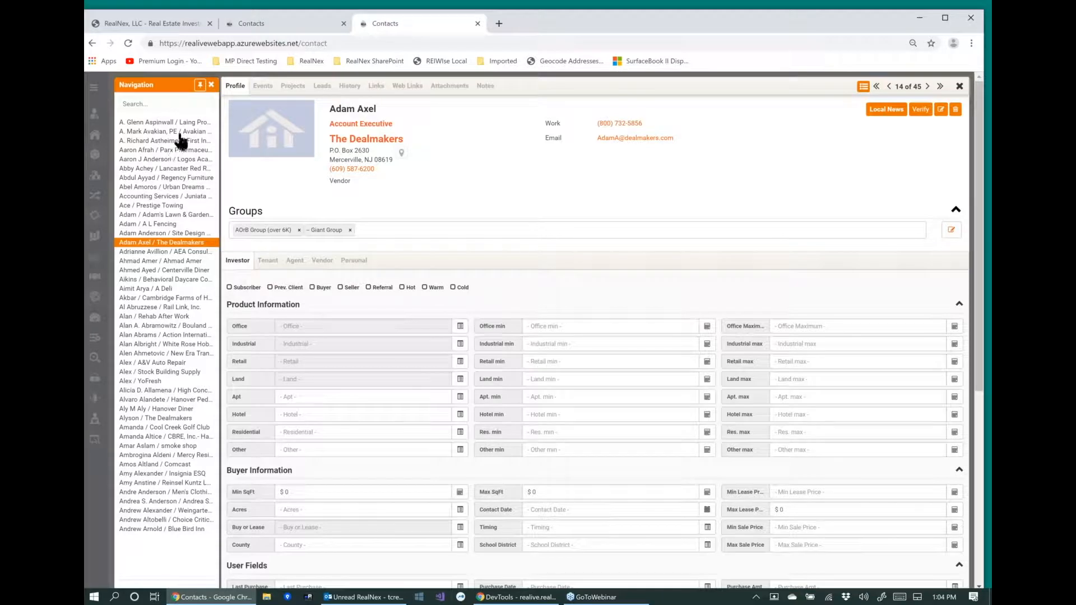
Switch to the realive.realnex.com Contacts page and display 90 contacts per page.
left_click(250, 25)
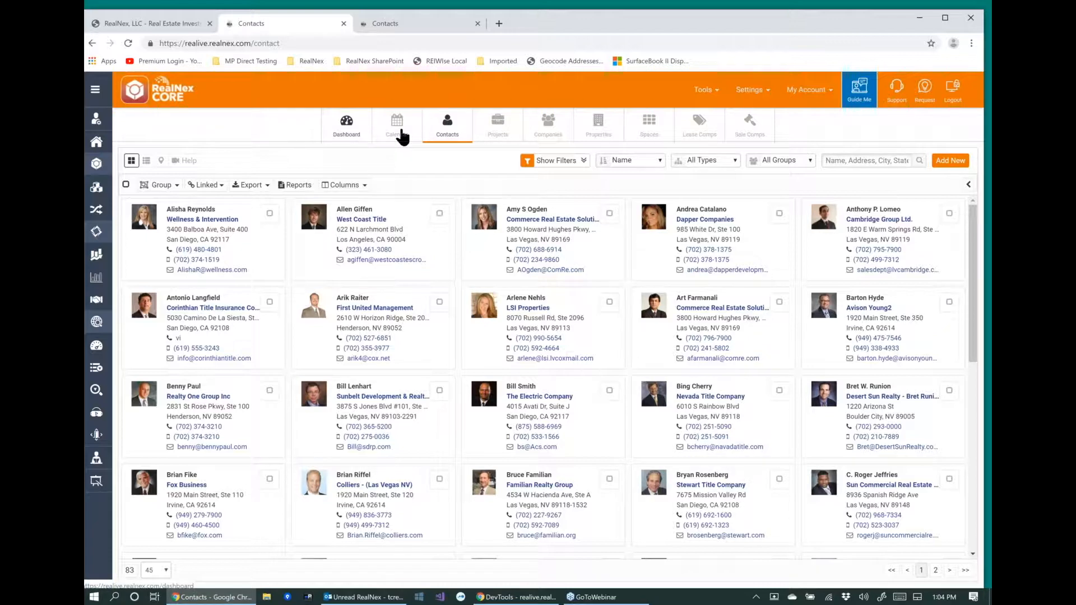
left_click(837, 162)
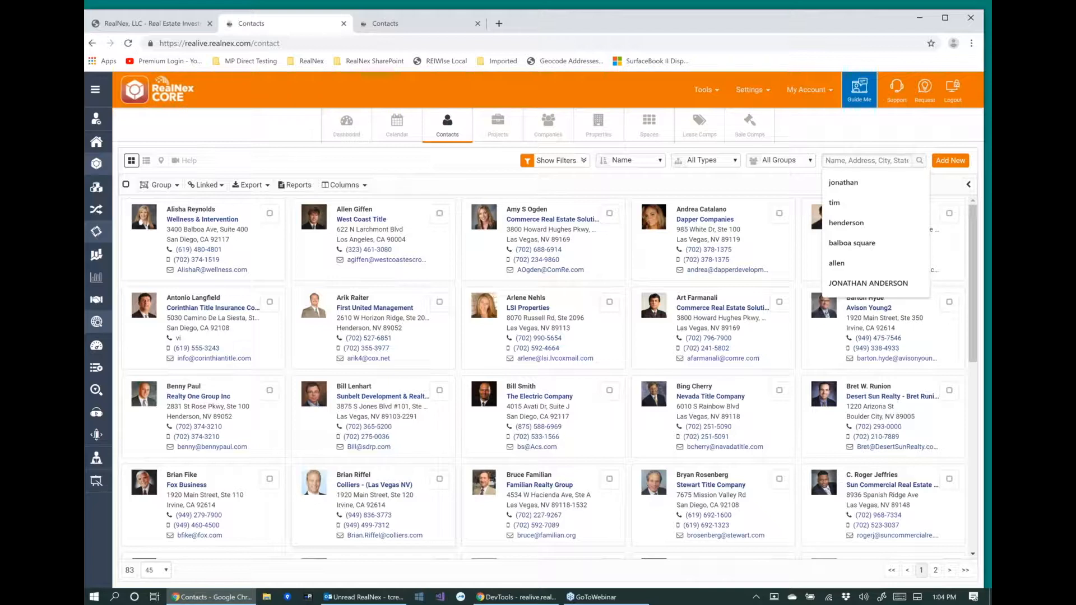
left_click(157, 570)
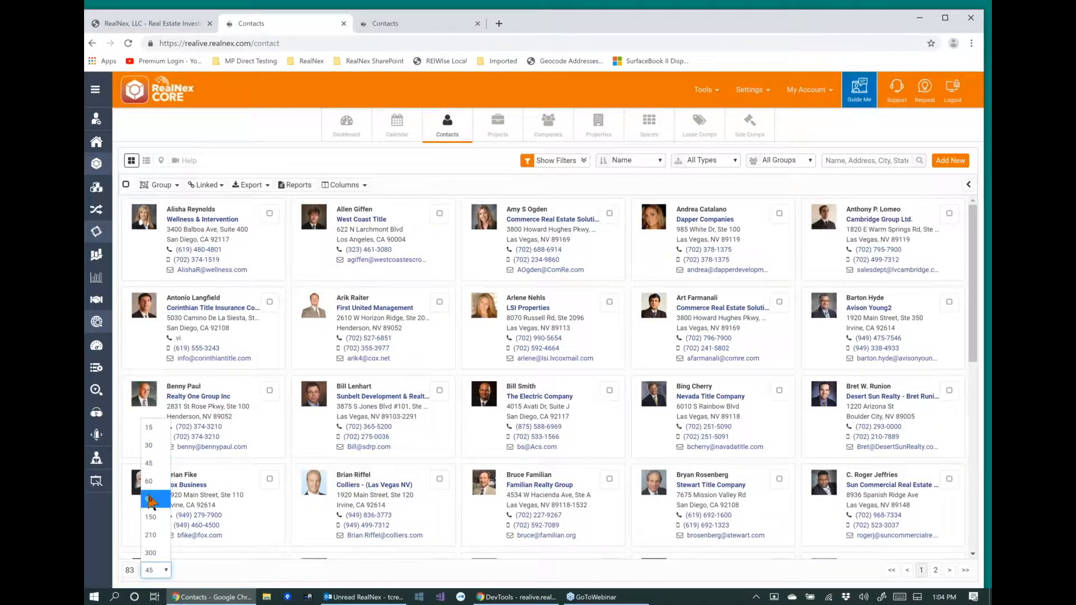
left_click(149, 499)
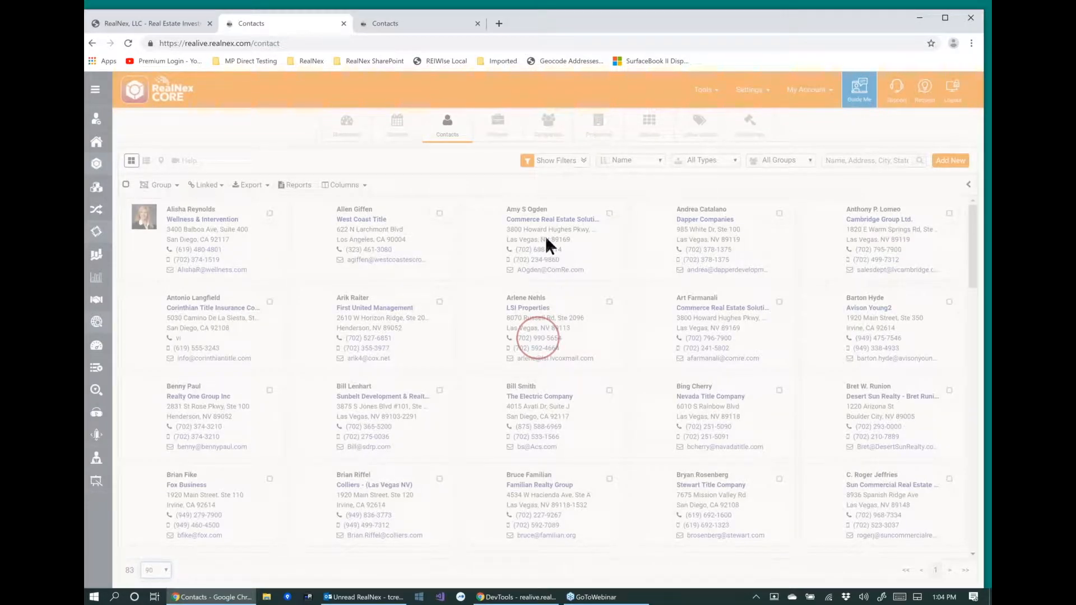
scroll(553, 493, "down", 20)
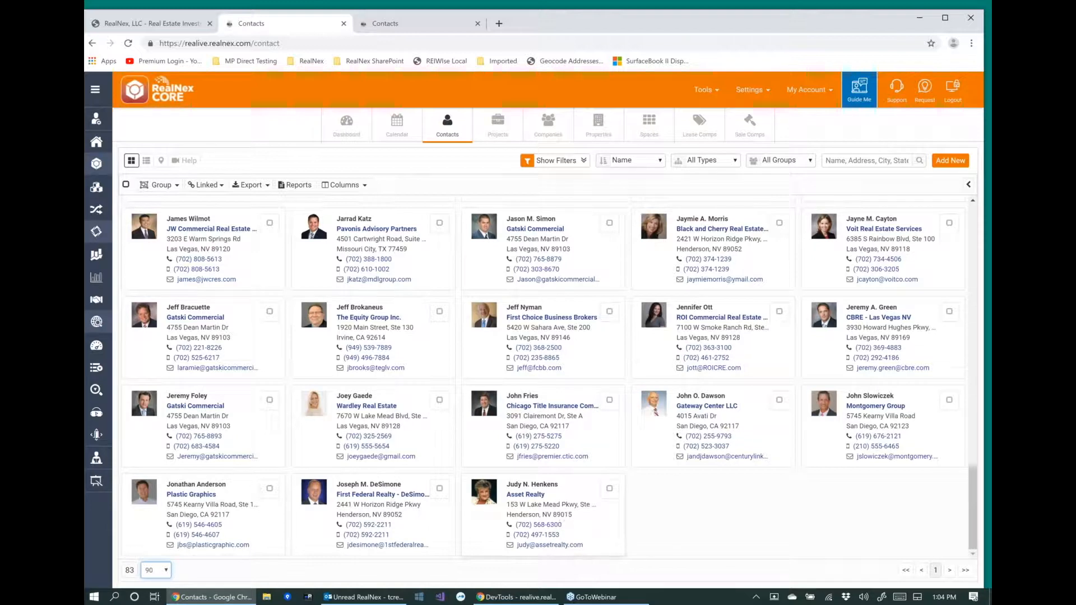
left_click(167, 567)
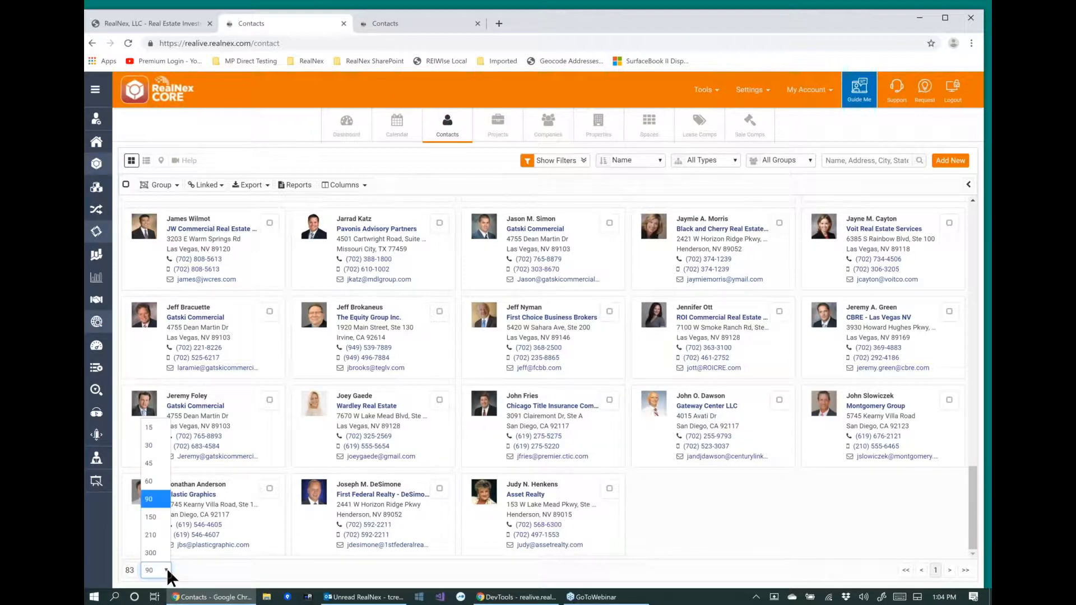
key("Up")
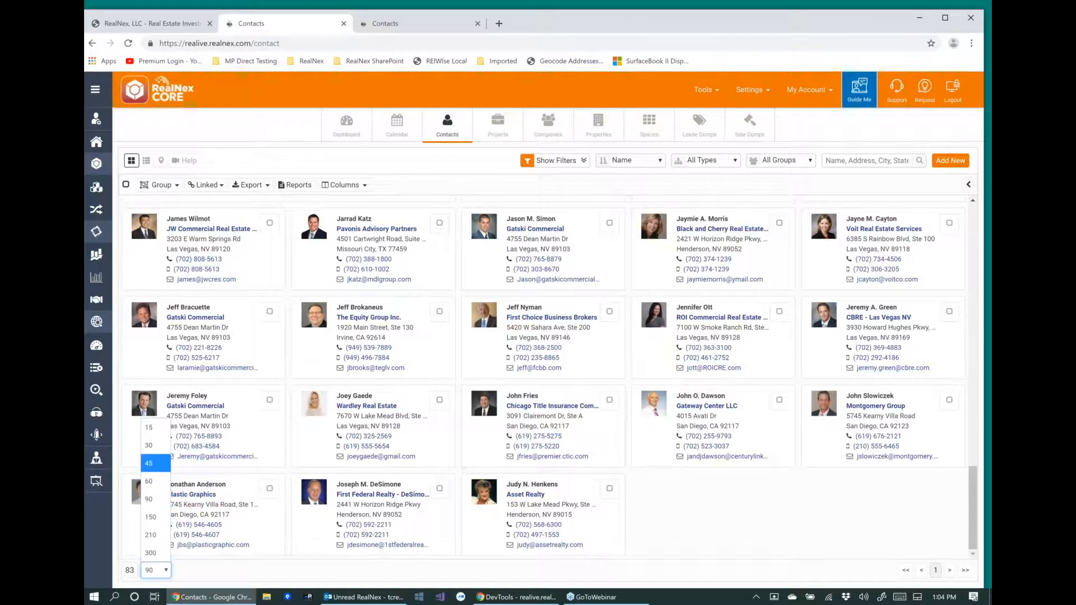
Open the Gatski Commercial contact at 4755 Dean Martin Dr with a 765 phone prefix, filter the navigation list by "jon", and open the last Plastic Graphics match.
left_click(535, 243)
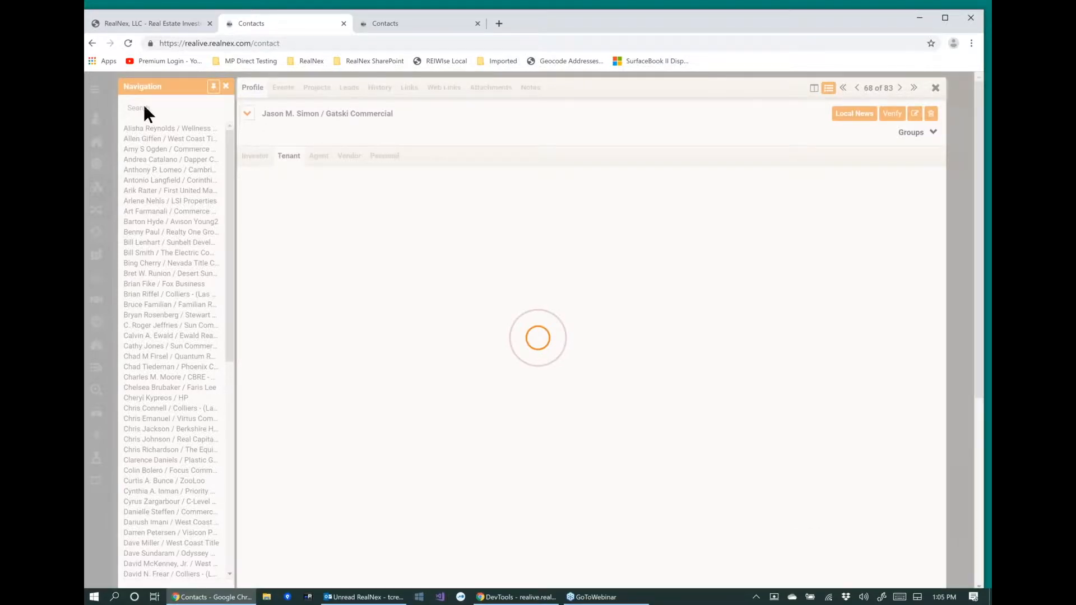
left_click(144, 107)
type("jon")
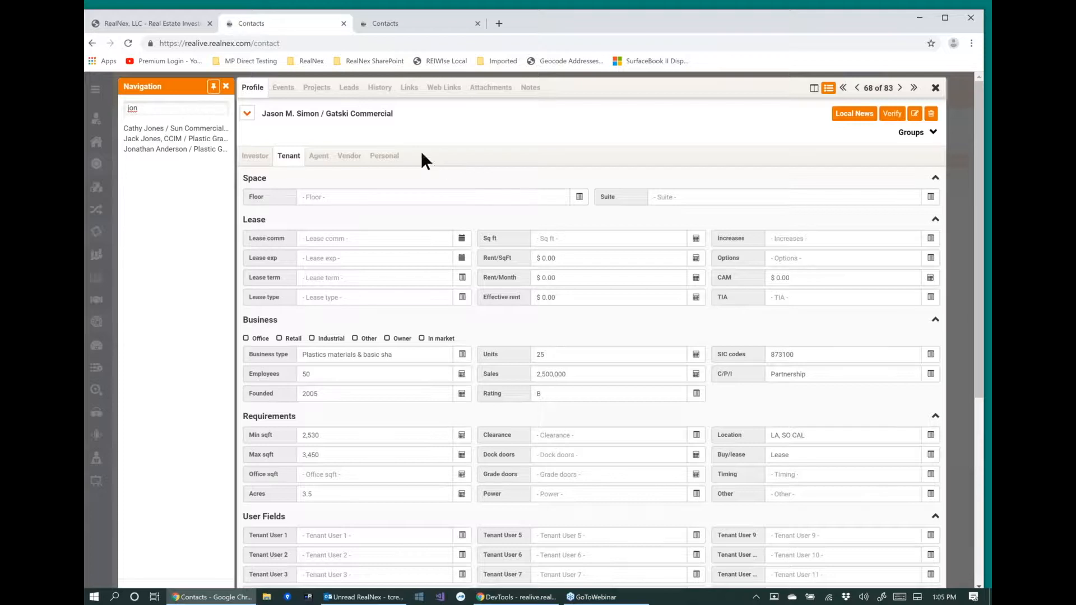
left_click(152, 149)
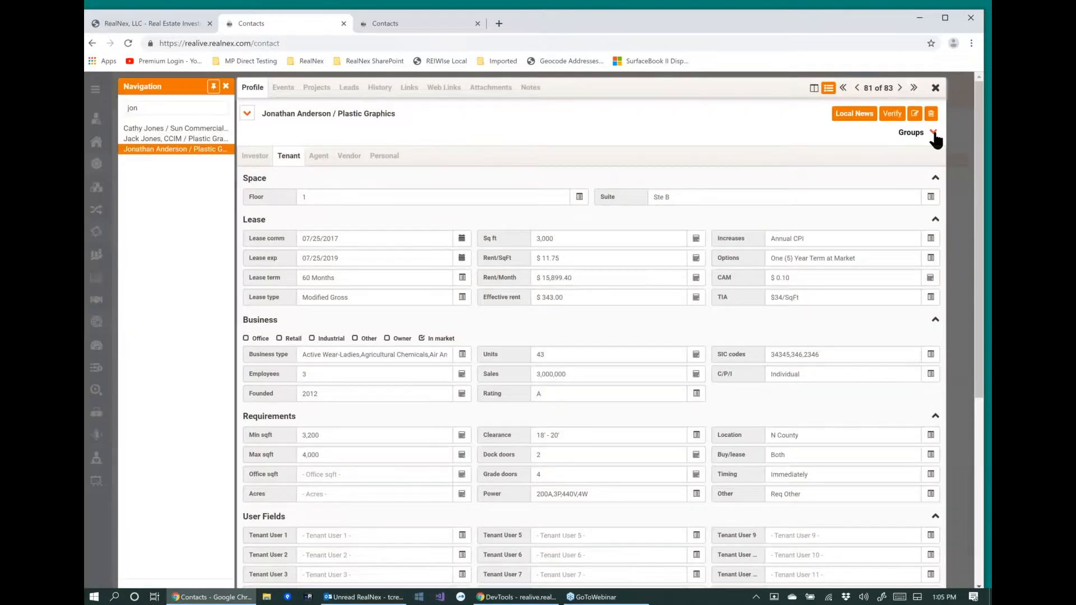
Collapse the Lease and Business sections of the tenant profile and open the other Plastic Graphics contact in the navigation list.
left_click(247, 116)
left_click(247, 116)
left_click(936, 219)
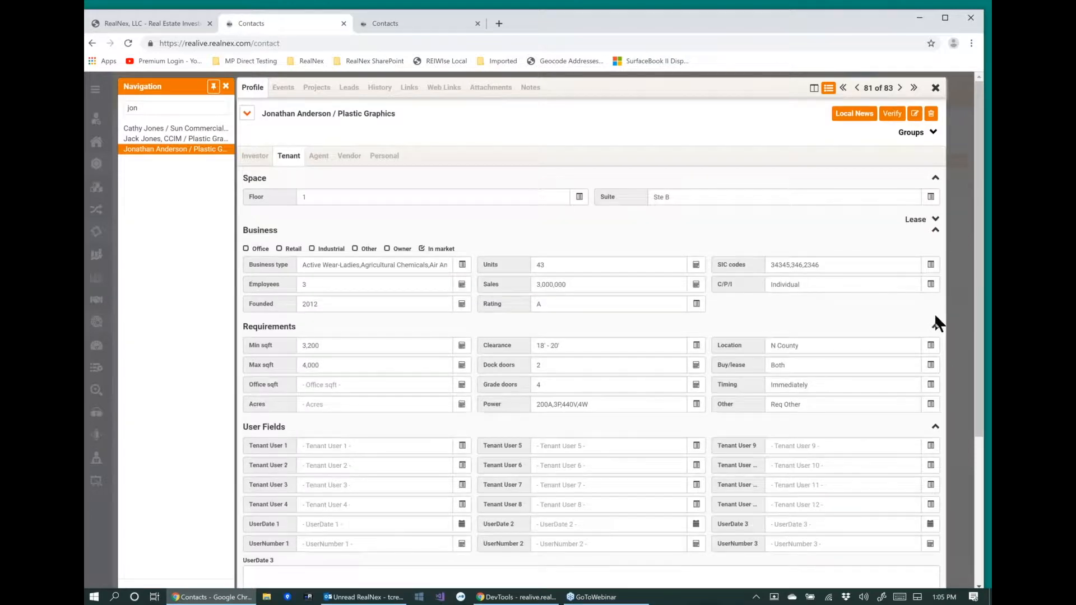
left_click(935, 230)
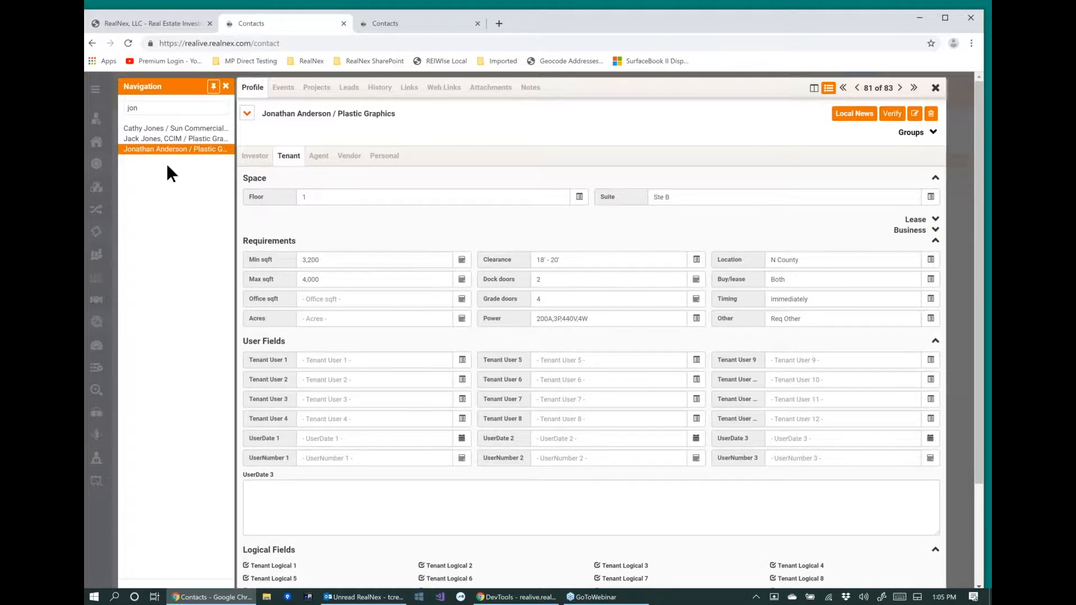
left_click(167, 140)
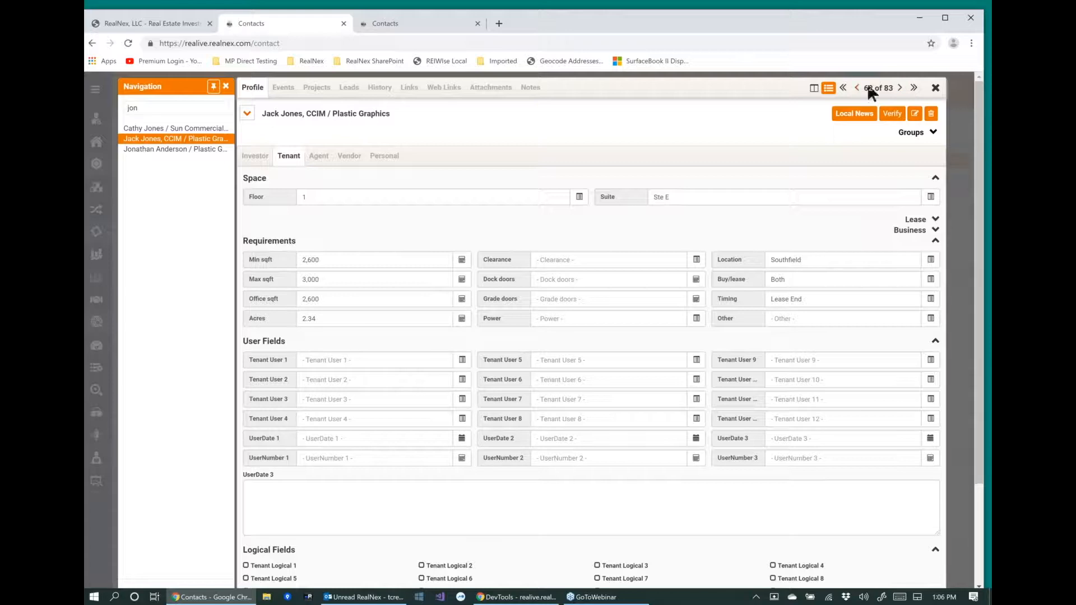
Hide the navigation list and close the contact record.
left_click(829, 89)
left_click(829, 90)
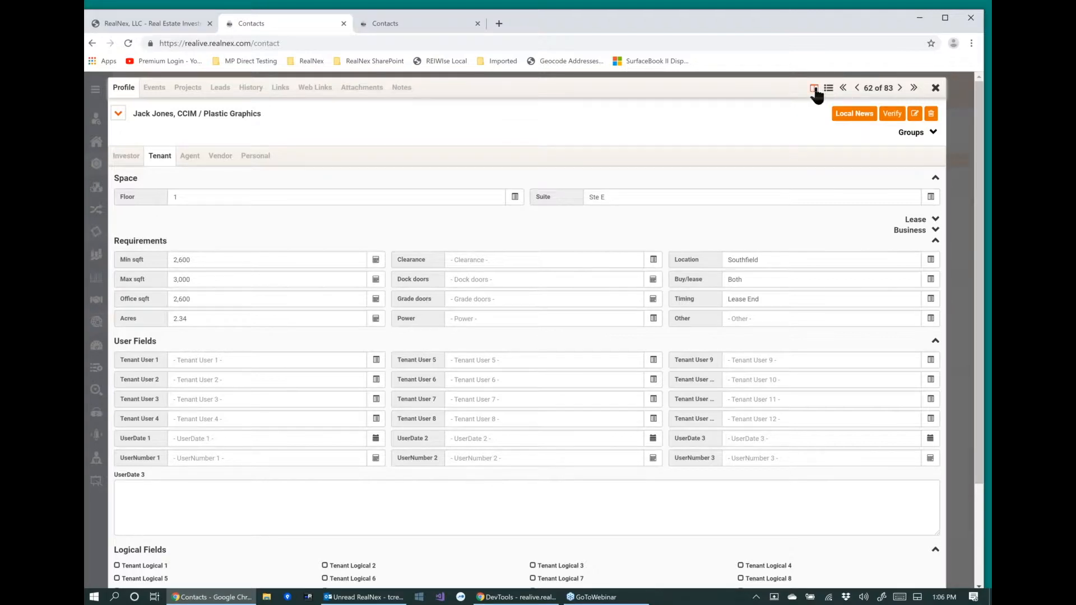
left_click(935, 89)
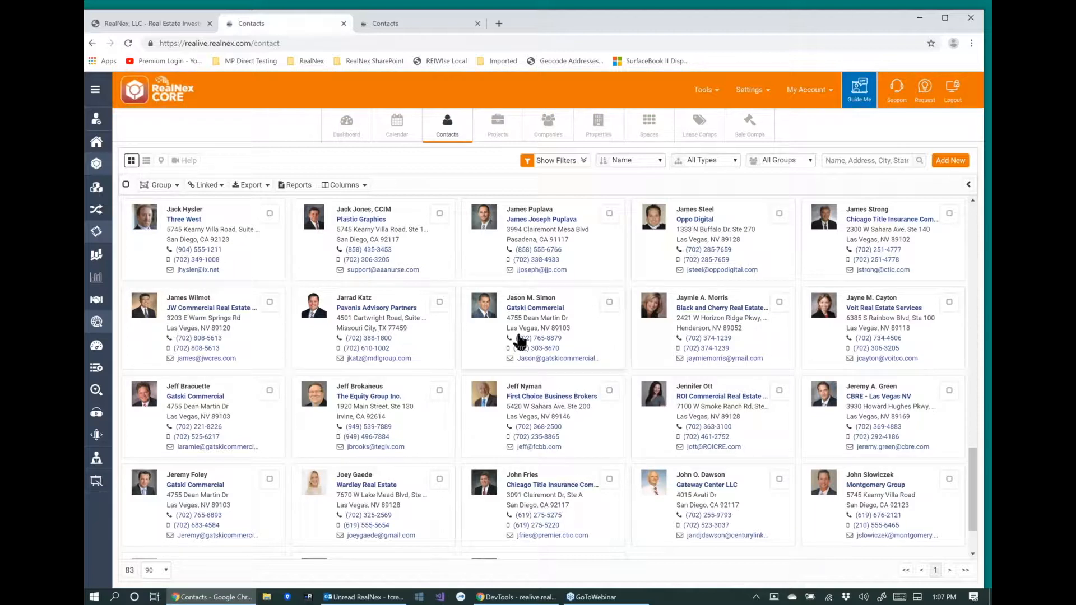
Display the contacts as a list and expand the contact detail pane beside it.
left_click(146, 161)
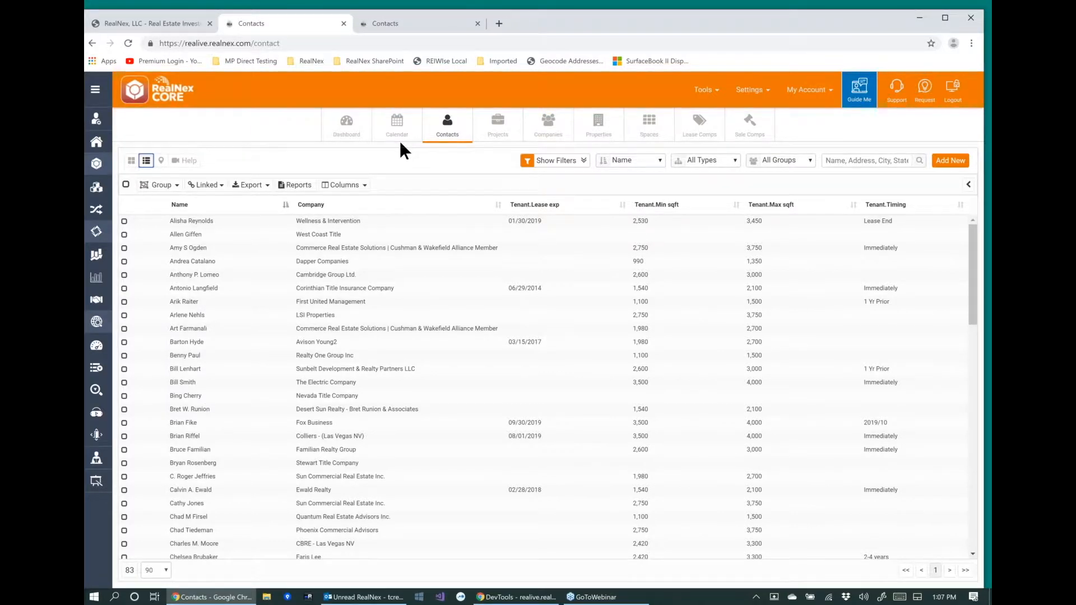
left_click(969, 186)
left_click(969, 185)
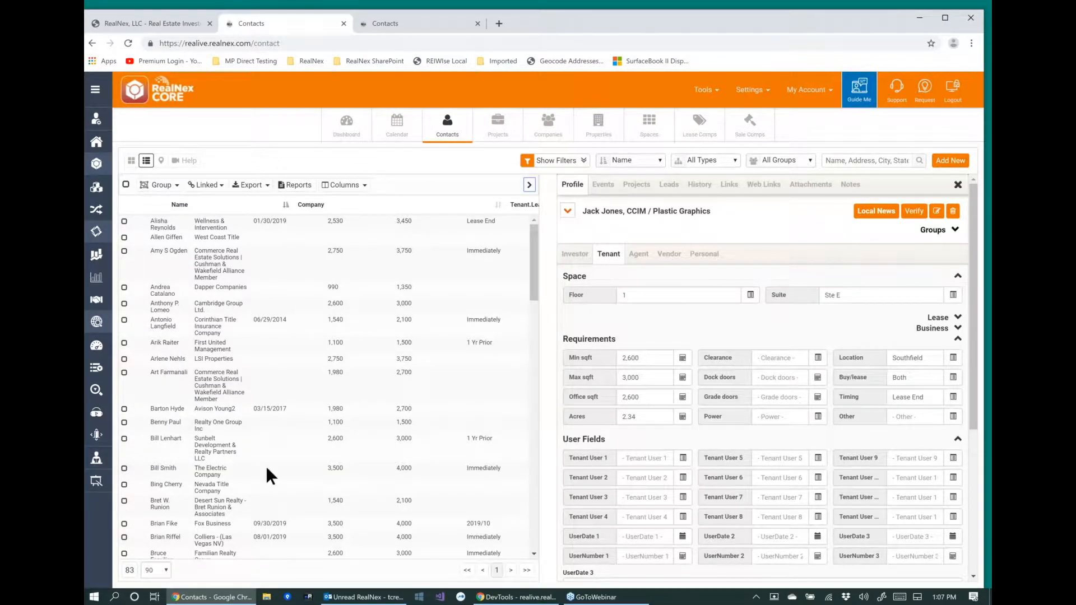
left_click(317, 258)
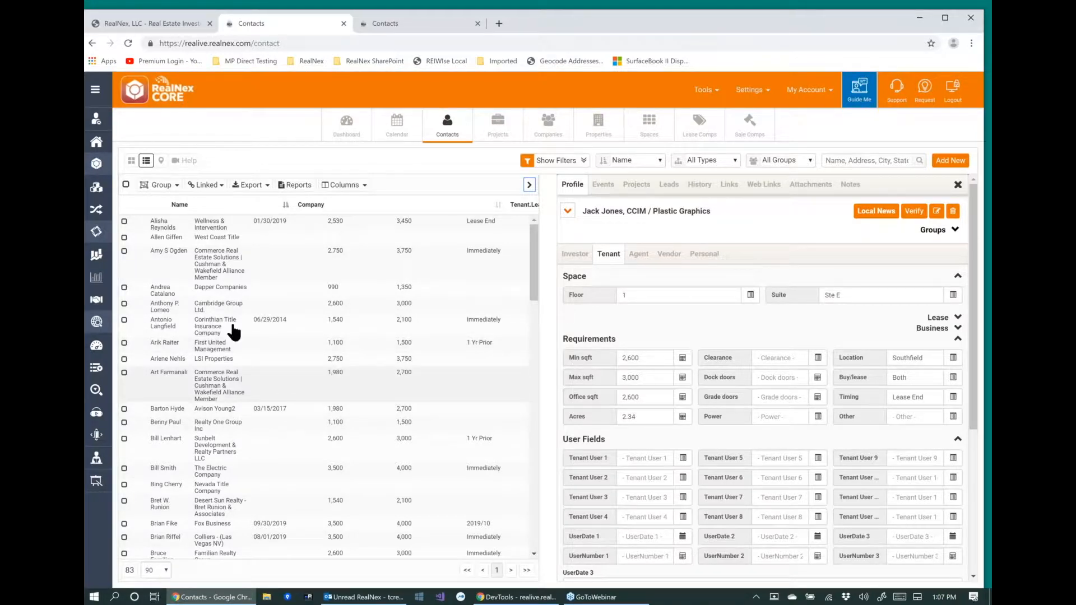
Search the contacts for "jon" and show the history of the Plastic Graphics contact whose lease expires 07/25/2019.
left_click(856, 160)
type("jon")
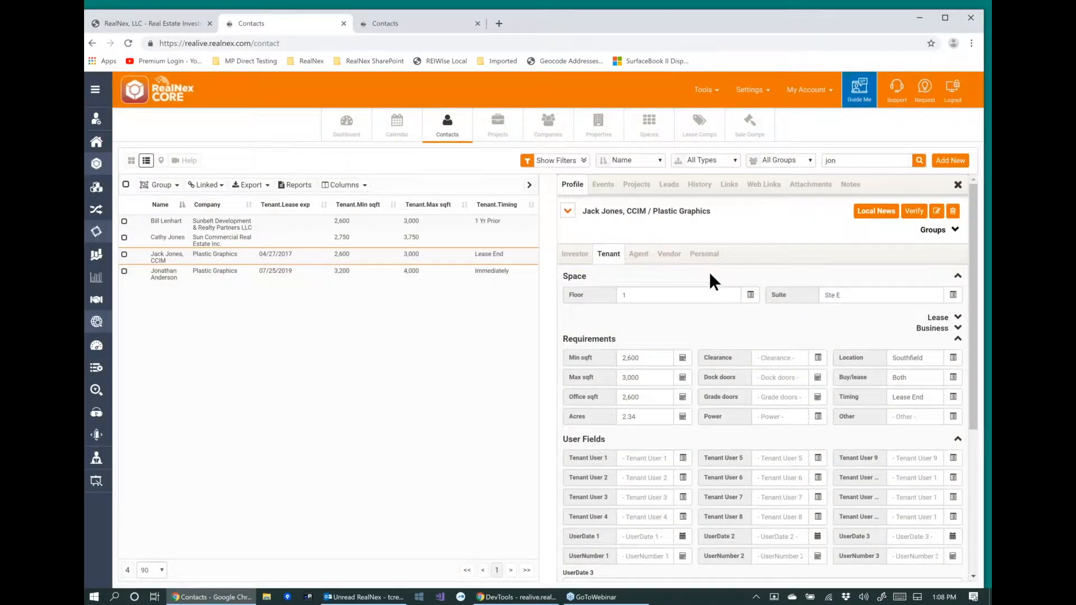
left_click(184, 275)
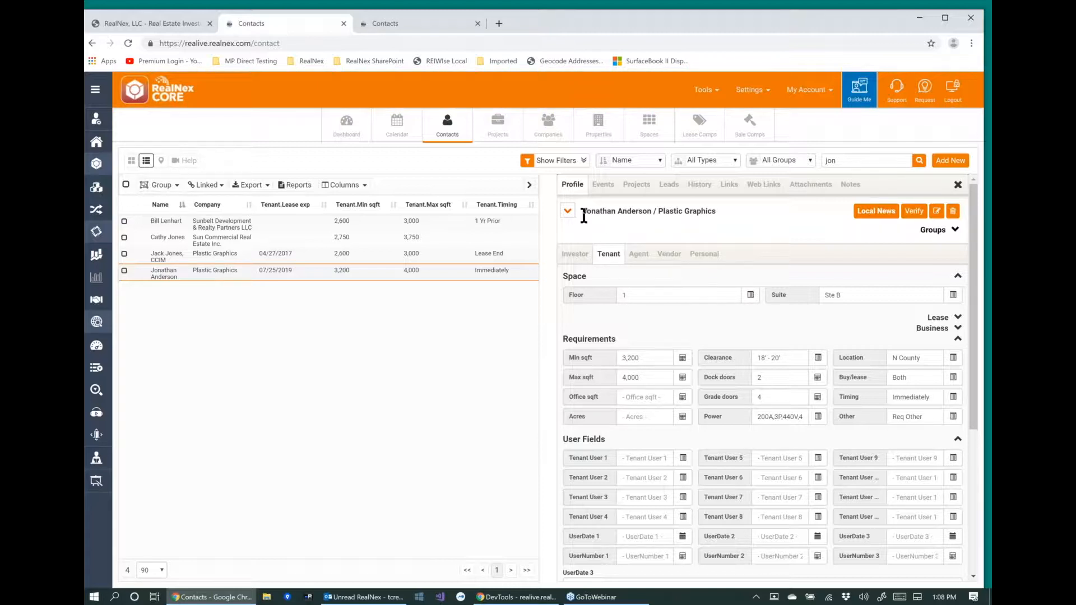
left_click(701, 185)
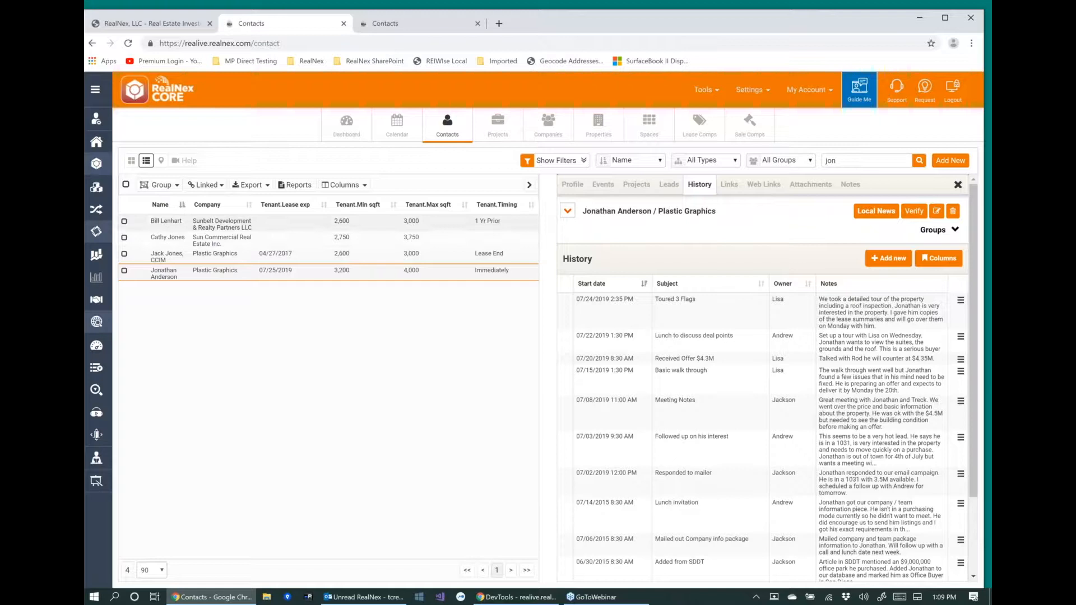
Apply the Investor Needs column layout to the contact list.
left_click(360, 189)
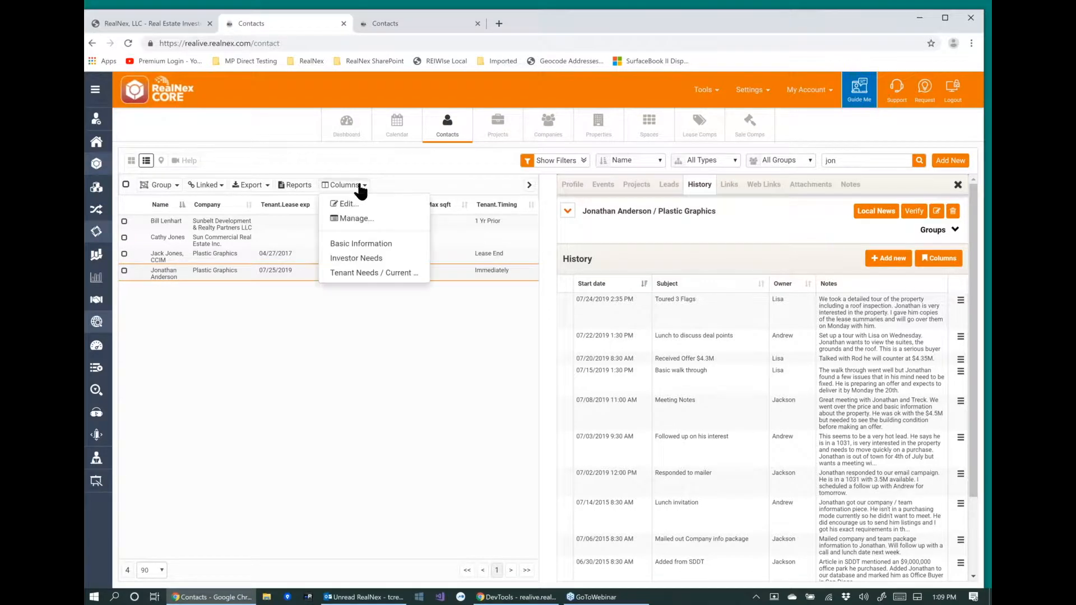
left_click(357, 263)
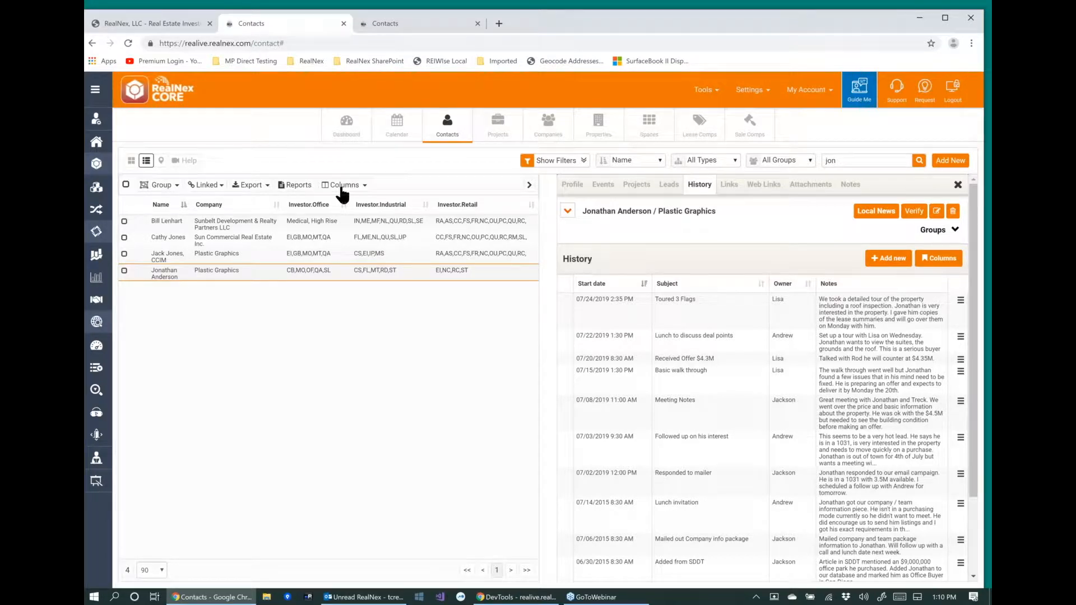
Mark the "Looking for 3,000-4,000 SqFt Office Space" column layout as a favorite and apply the Basic Information layout to the contact list.
left_click(344, 185)
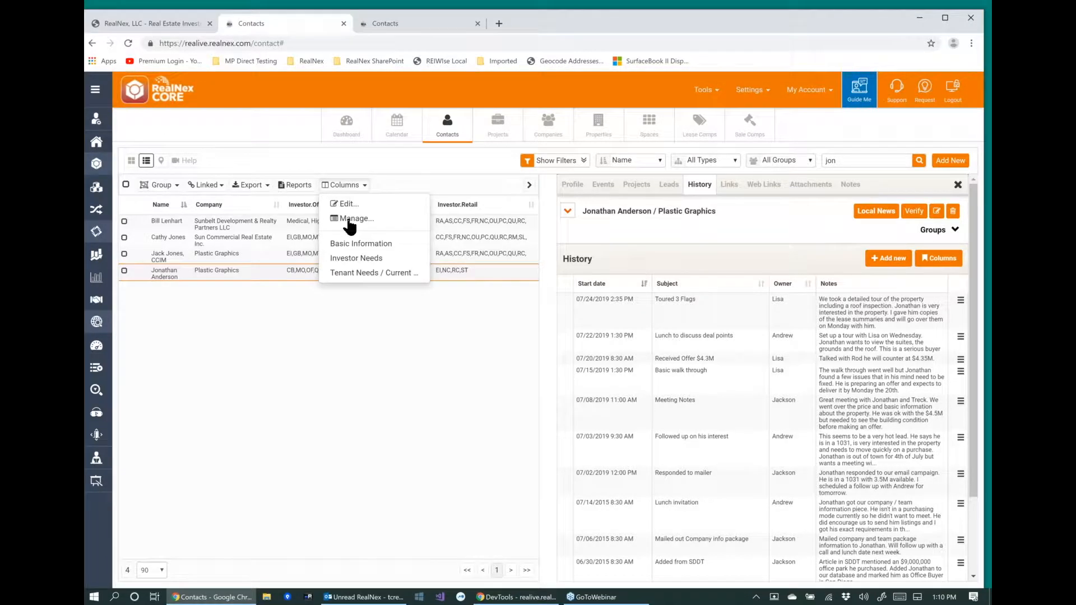
left_click(346, 186)
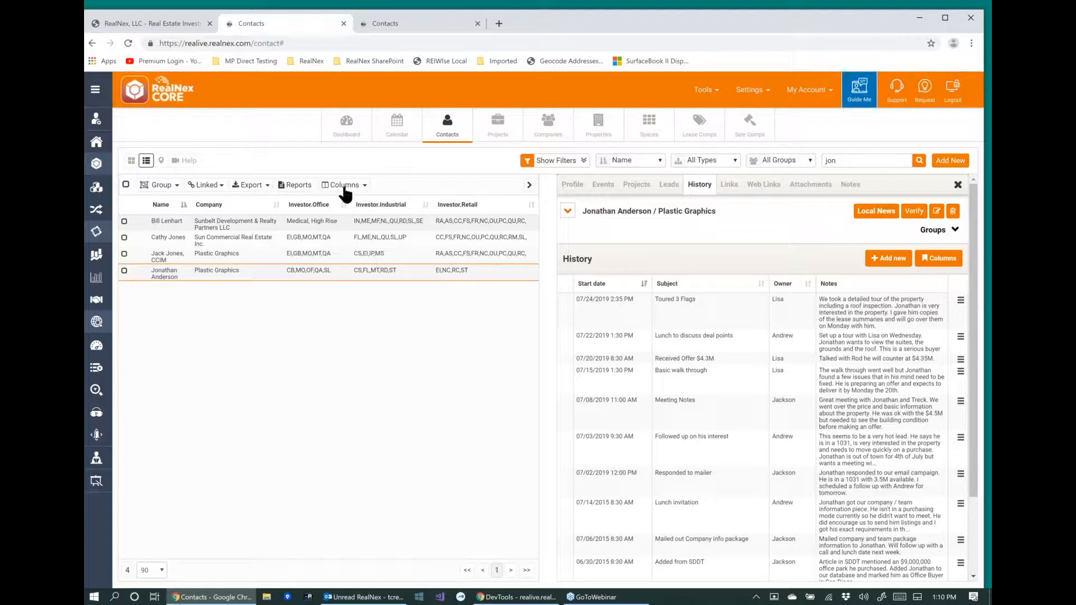
left_click(344, 187)
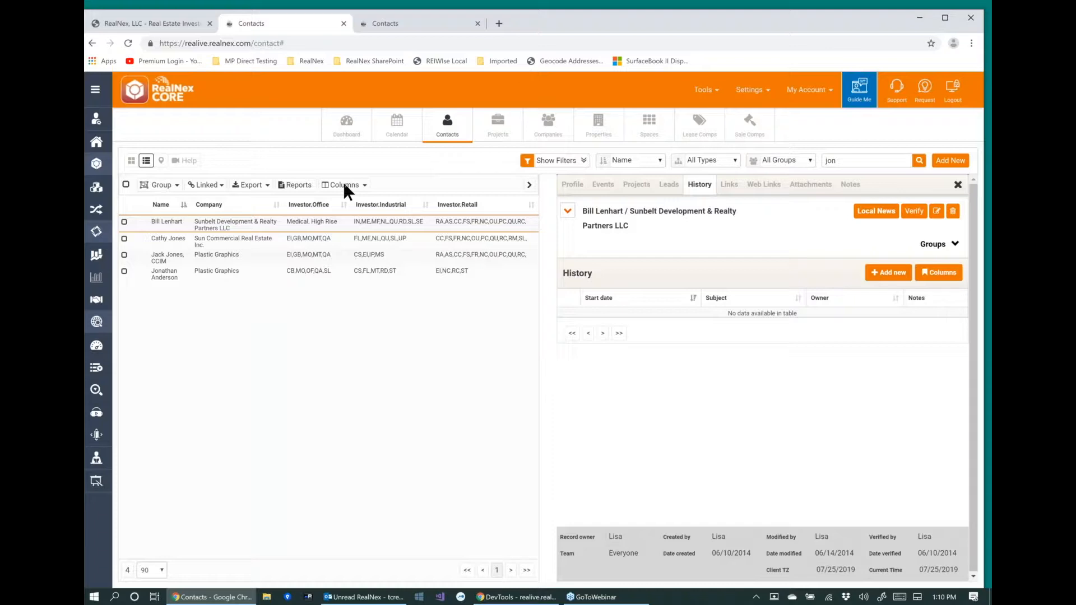
left_click(344, 186)
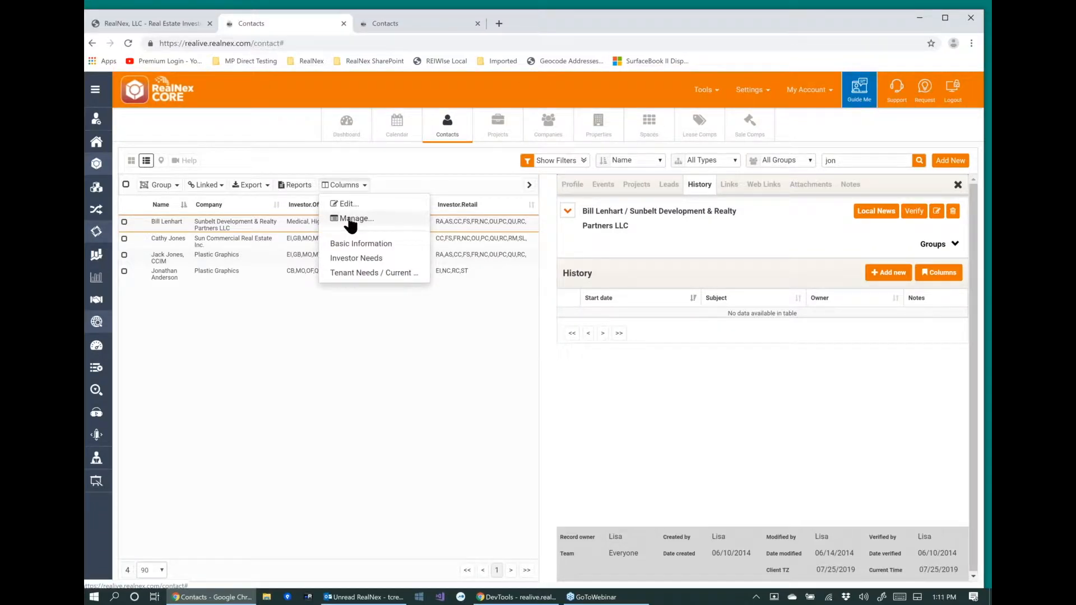
left_click(348, 219)
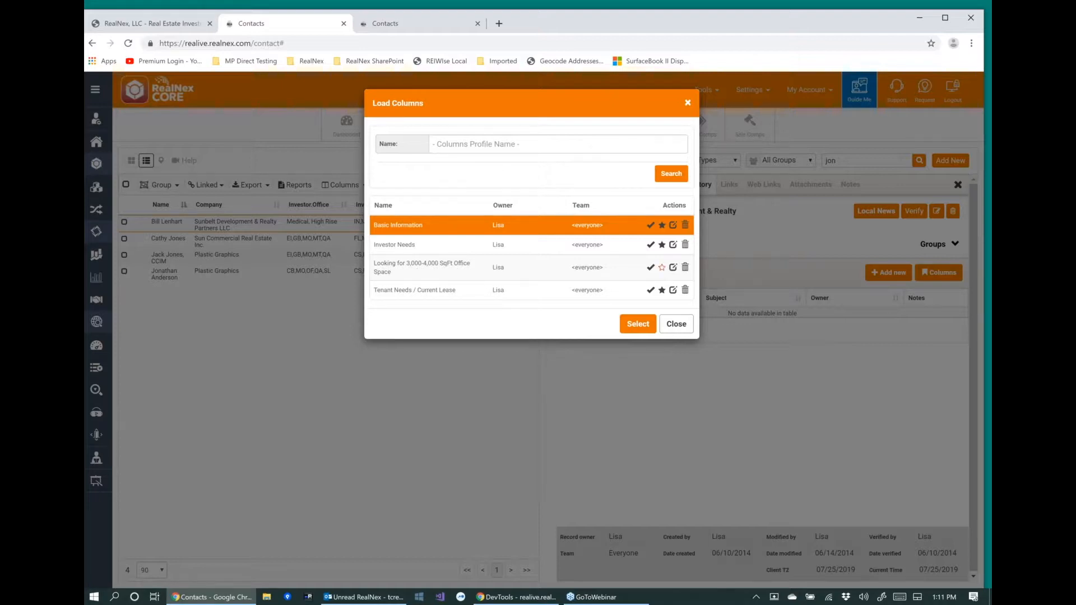
left_click(662, 267)
left_click(640, 325)
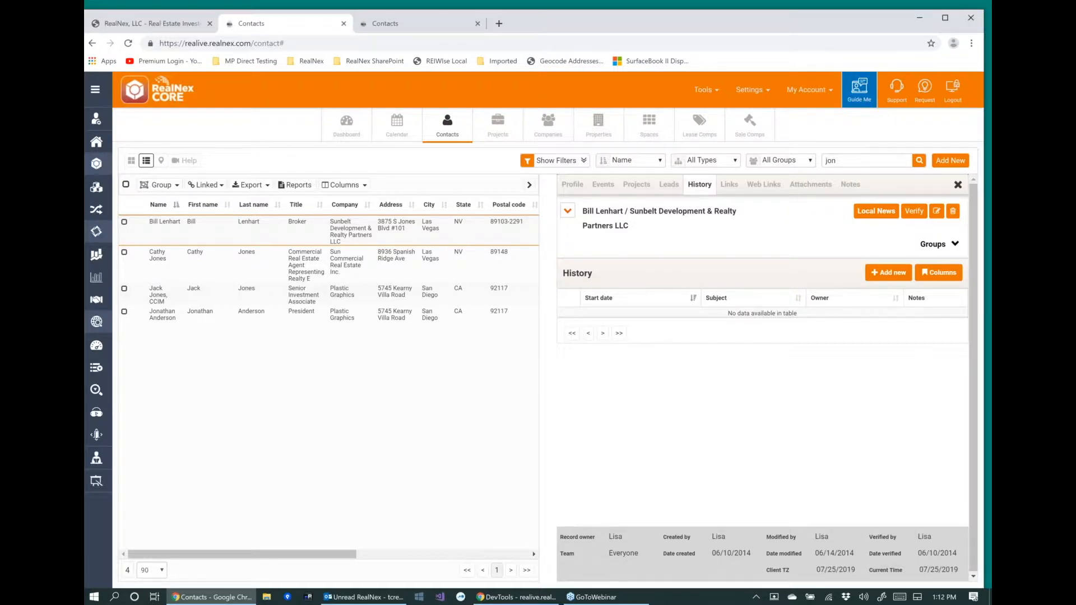
Apply the Investor Needs column layout and show the investor profile of the Sunbelt Development & Realty Partners contact.
left_click(344, 185)
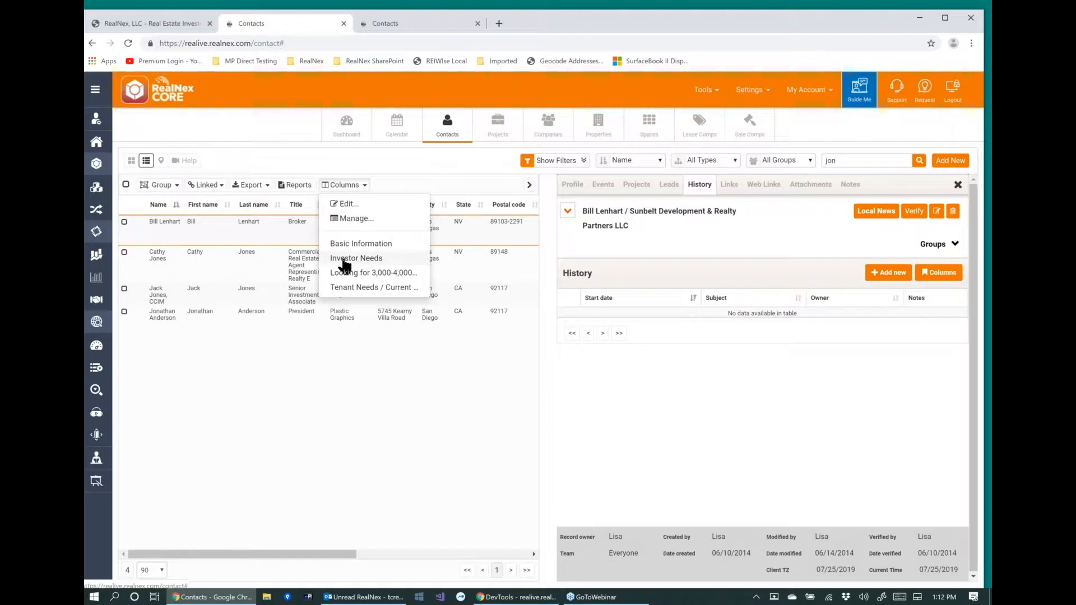
left_click(542, 251)
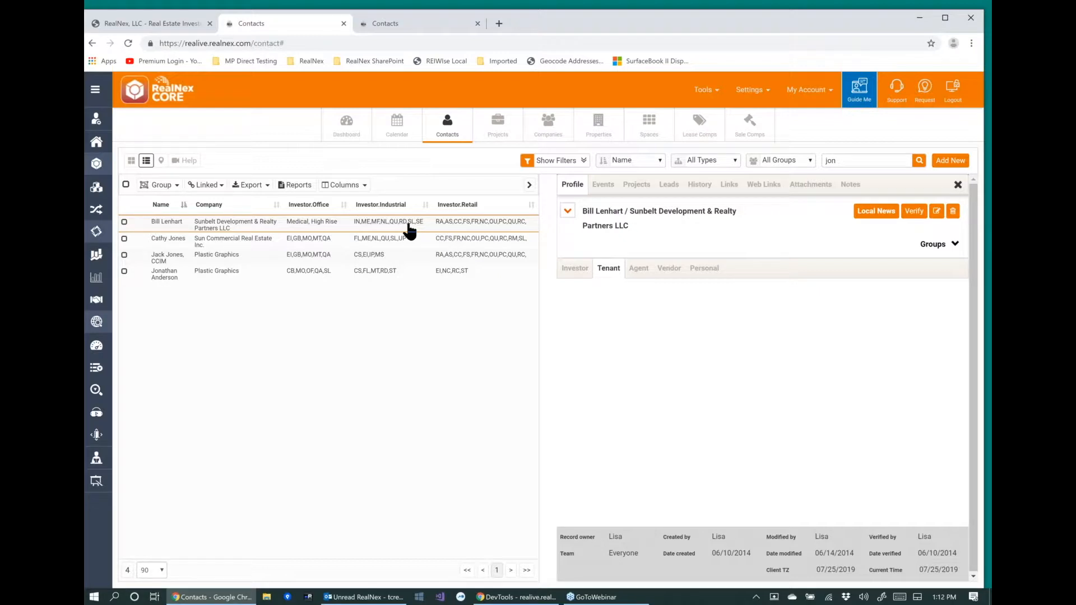
left_click(409, 225)
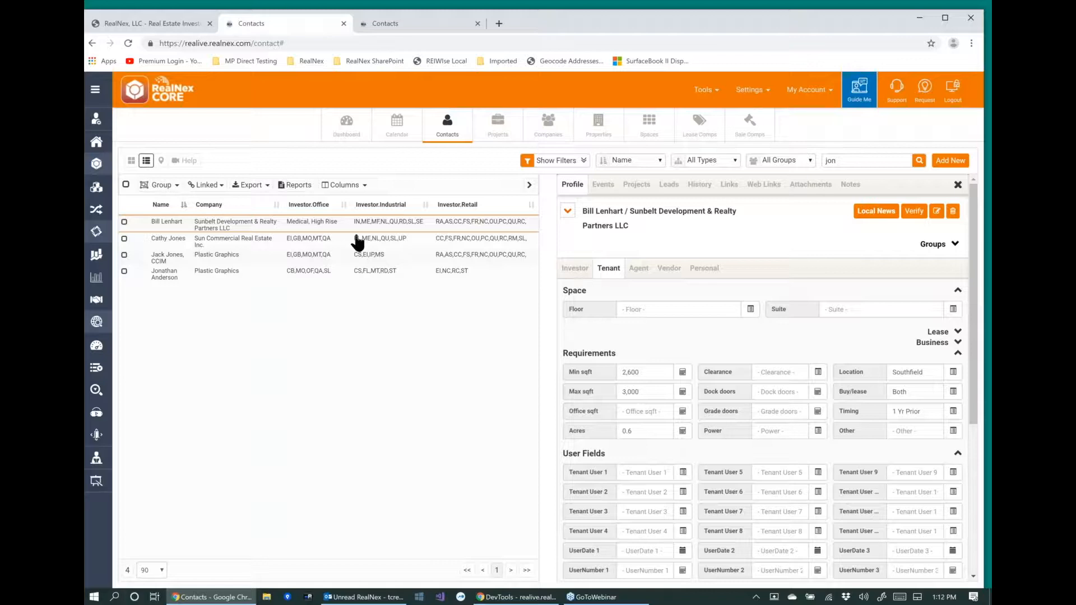
left_click(322, 240)
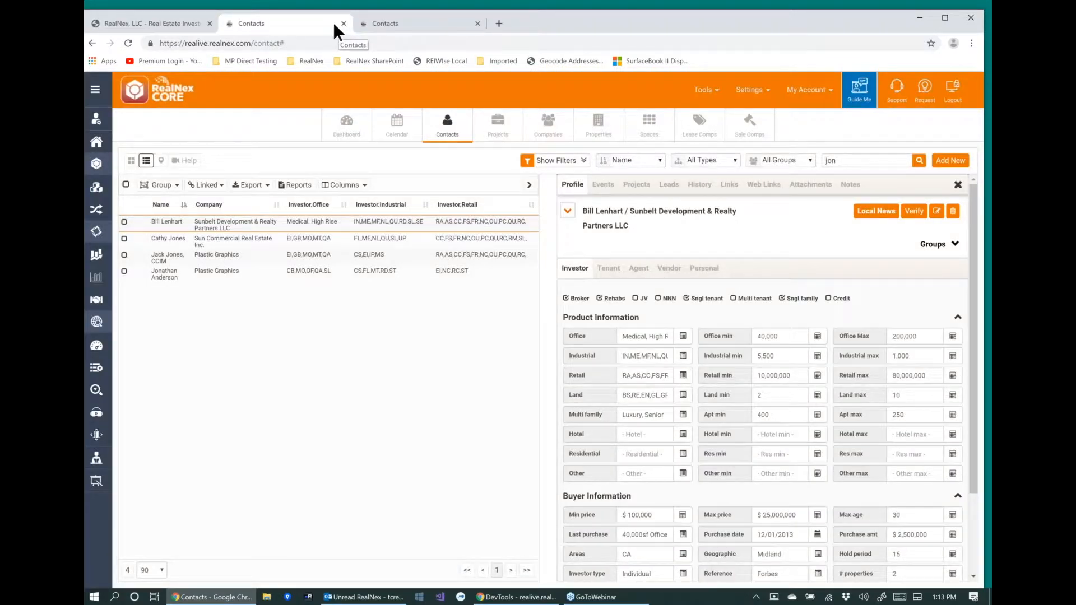
Close the current contacts browser tab and start a Global Replace on five selected contacts in the reasbx.realnex.com list.
left_click(343, 22)
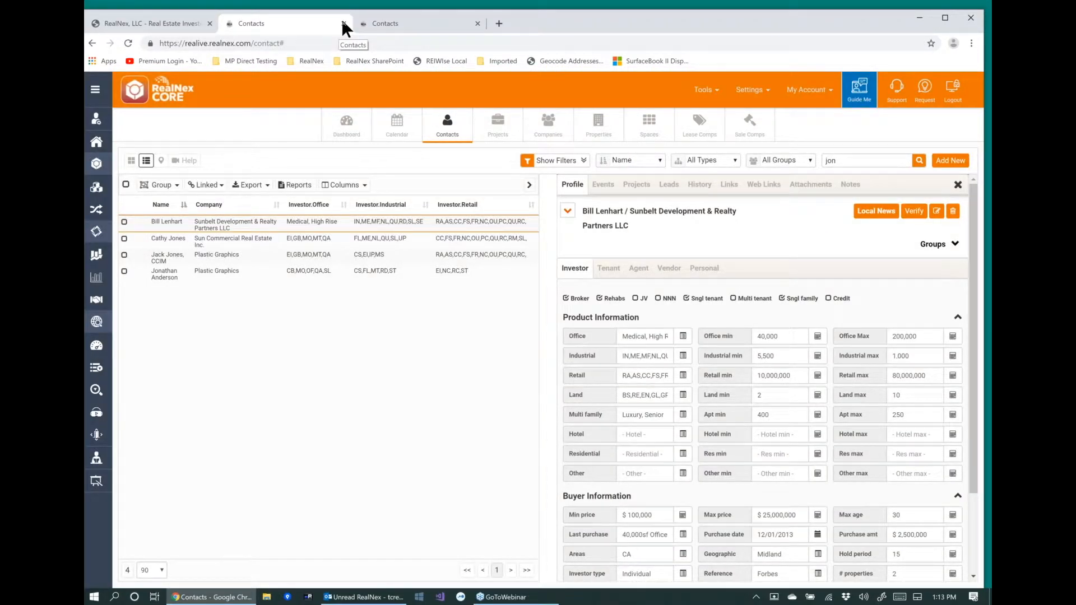
left_click(344, 24)
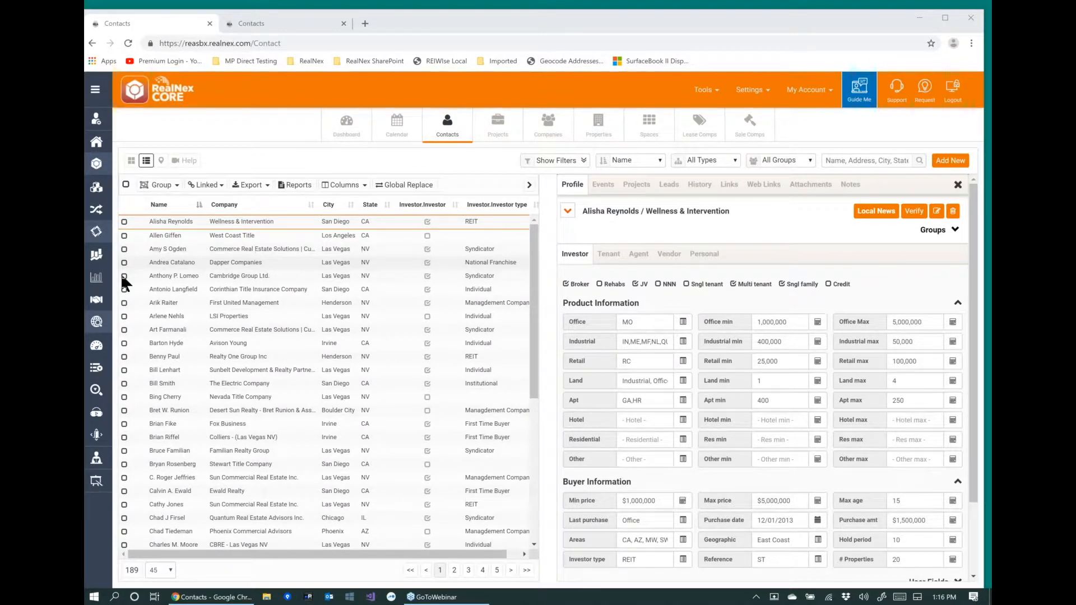
left_click(122, 328)
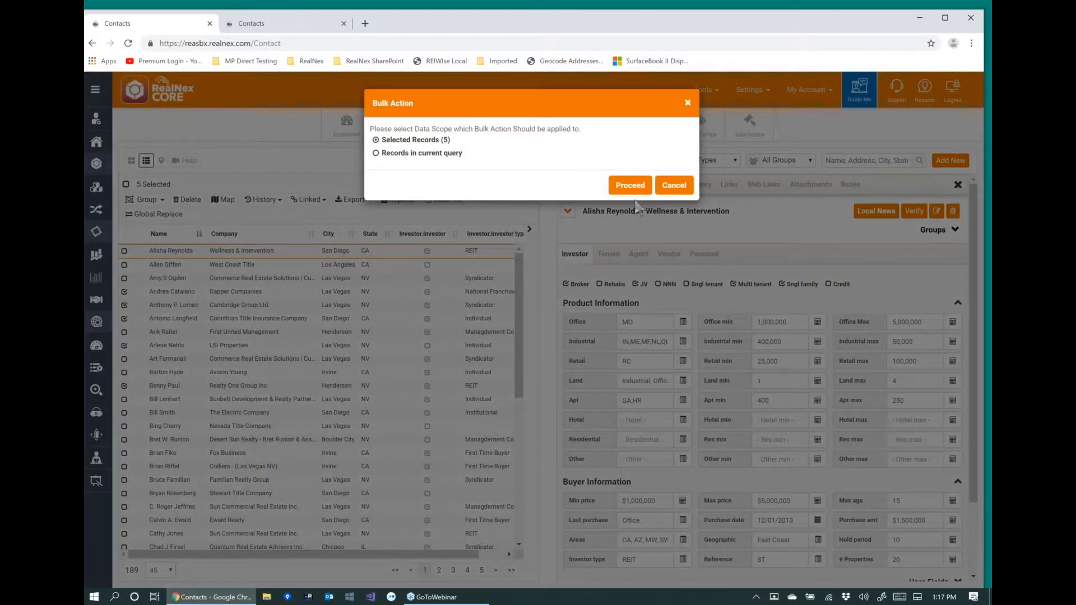
left_click(630, 186)
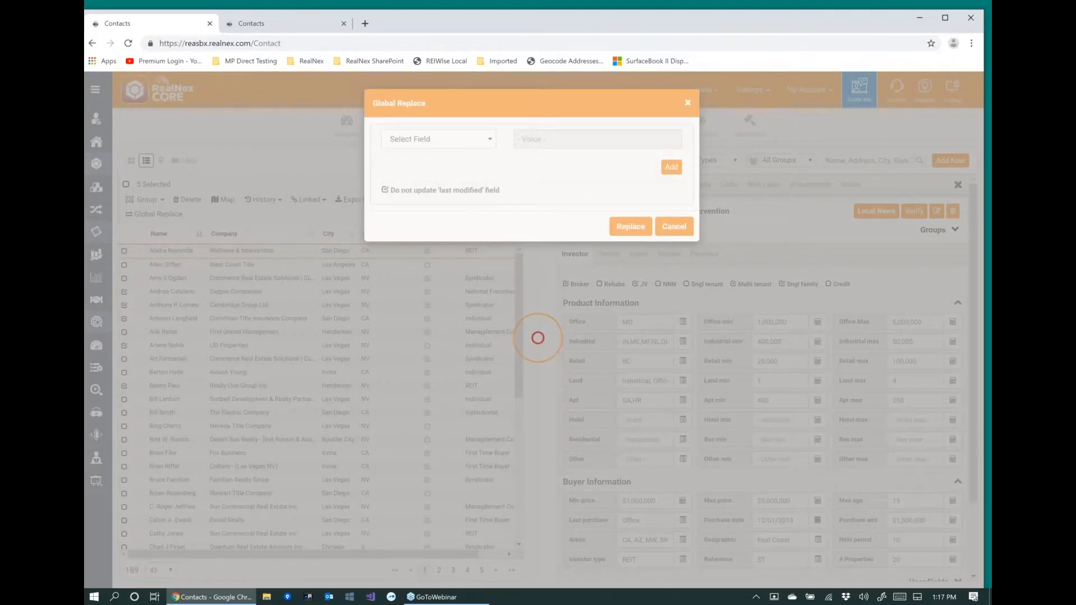
Choose the Investor field for the Global Replace and set its replacement value to Yes.
left_click(438, 139)
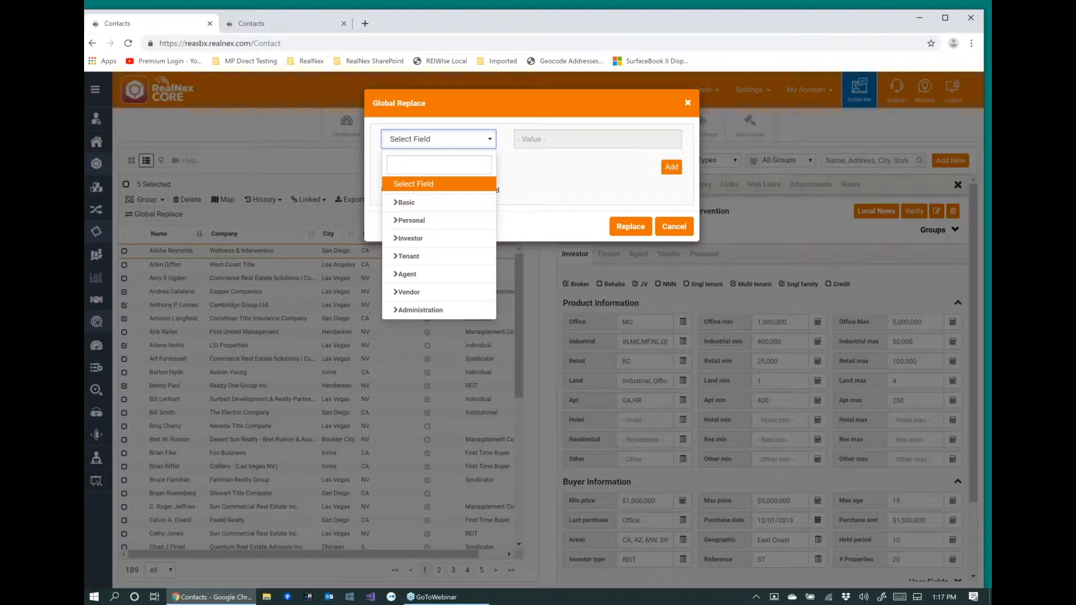
type("estor")
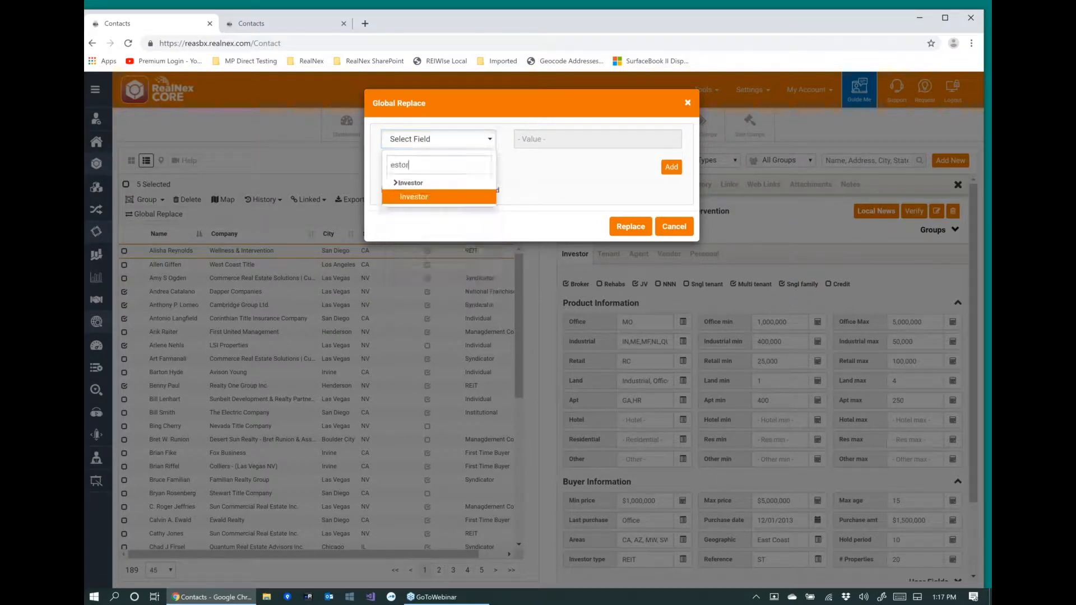
left_click(418, 199)
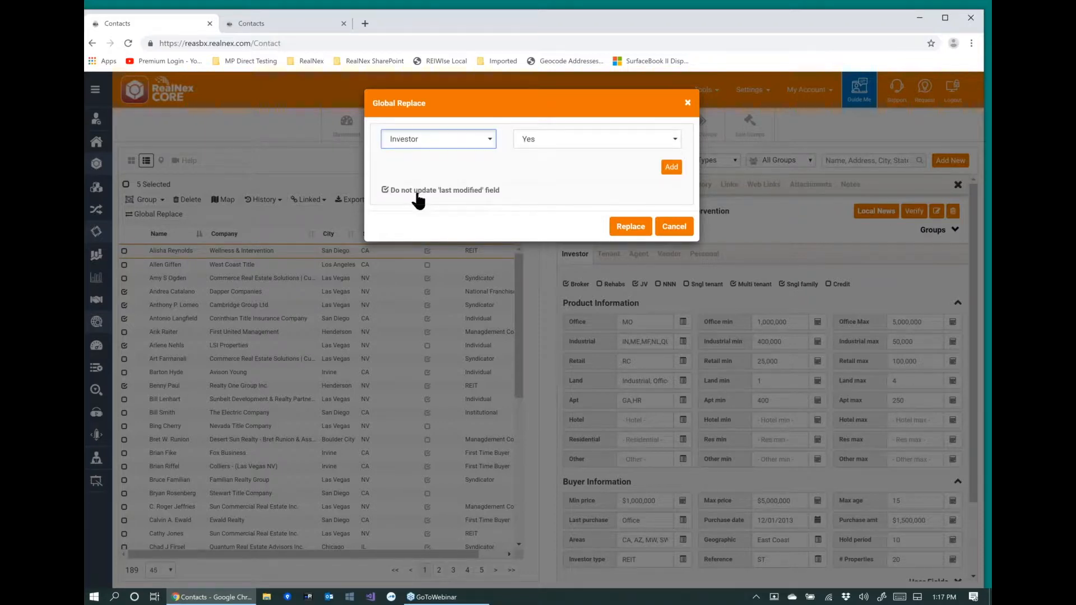
left_click(597, 145)
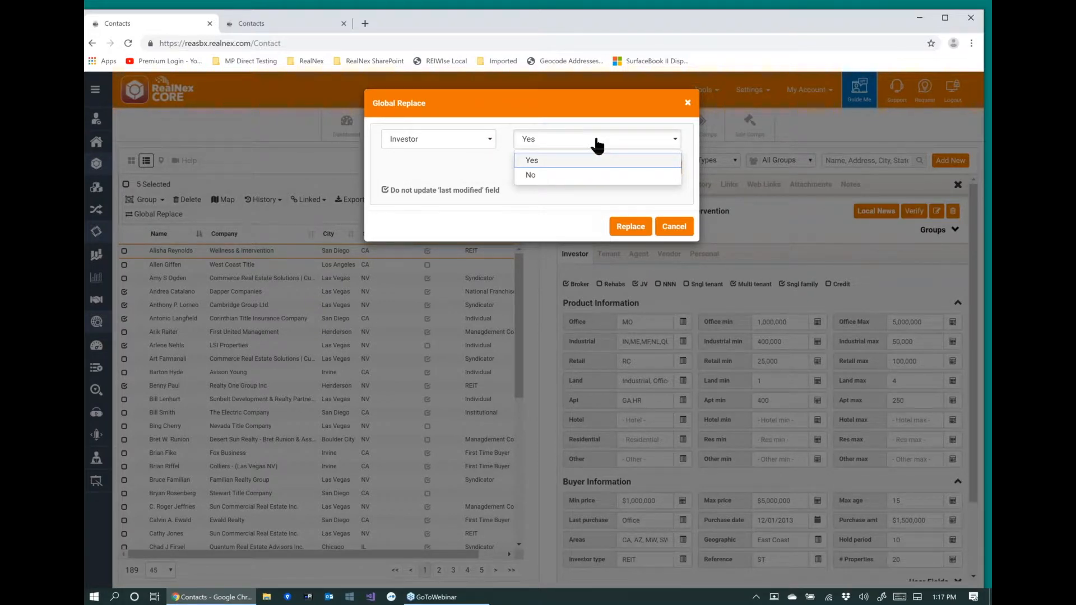
left_click(533, 160)
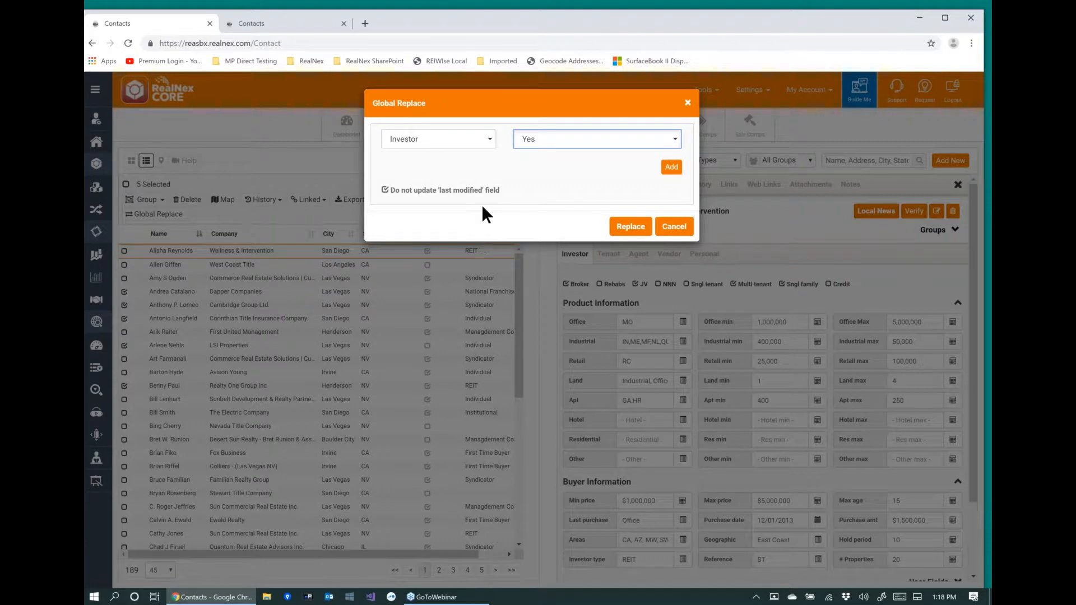
Request the replacement for the selected records, decline its confirmation and cancel the Global Replace.
left_click(637, 227)
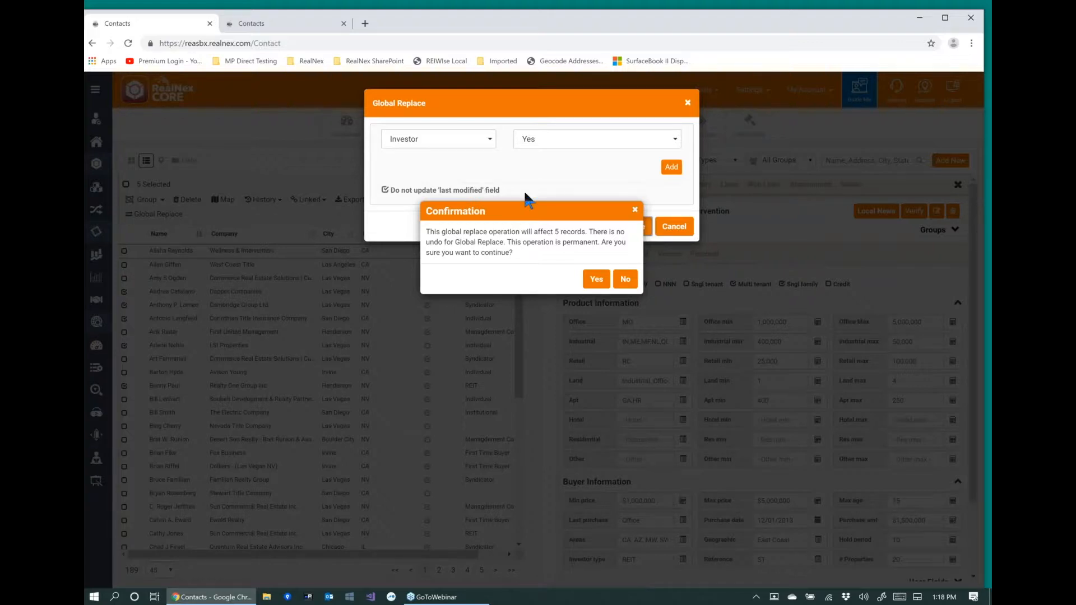
double_click(558, 232)
left_click(625, 280)
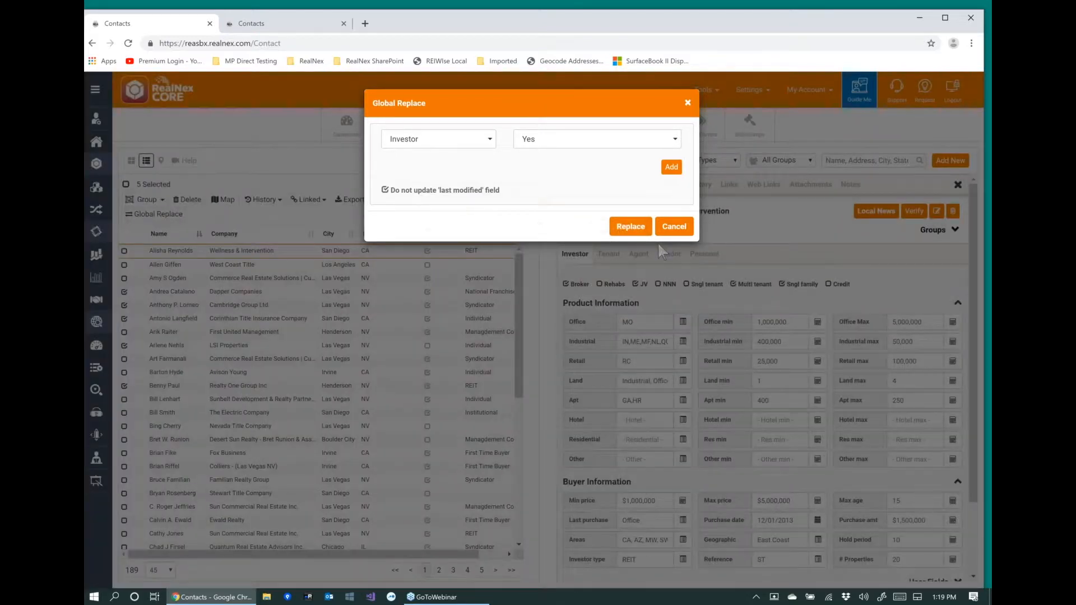
left_click(674, 230)
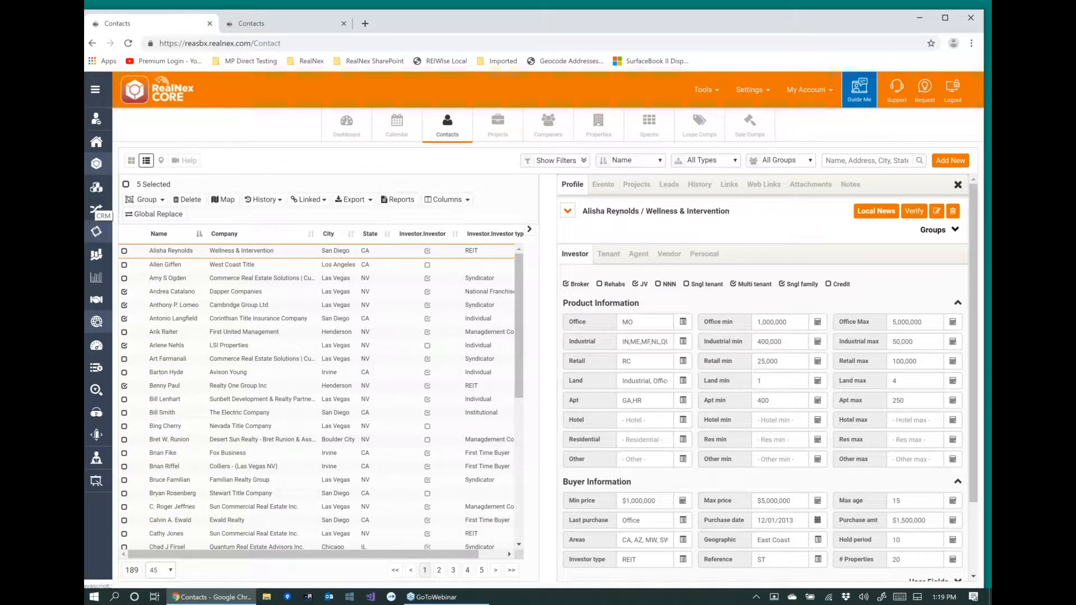
Switch to RealNex MarketEdge, open the Story Tower property's output and review the layouts offered for its cover sheet.
left_click(96, 256)
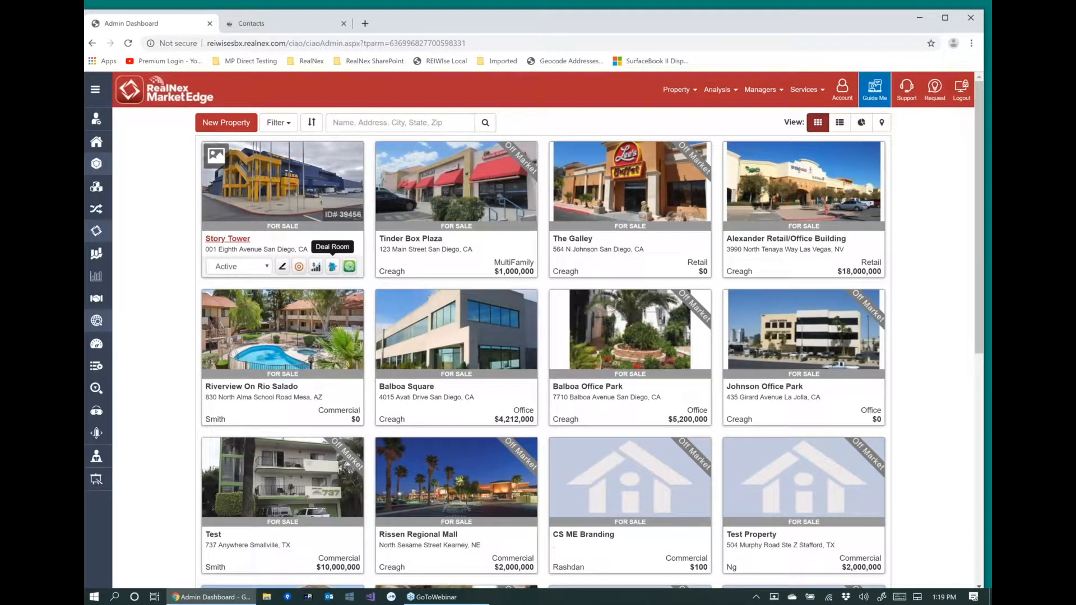
left_click(283, 267)
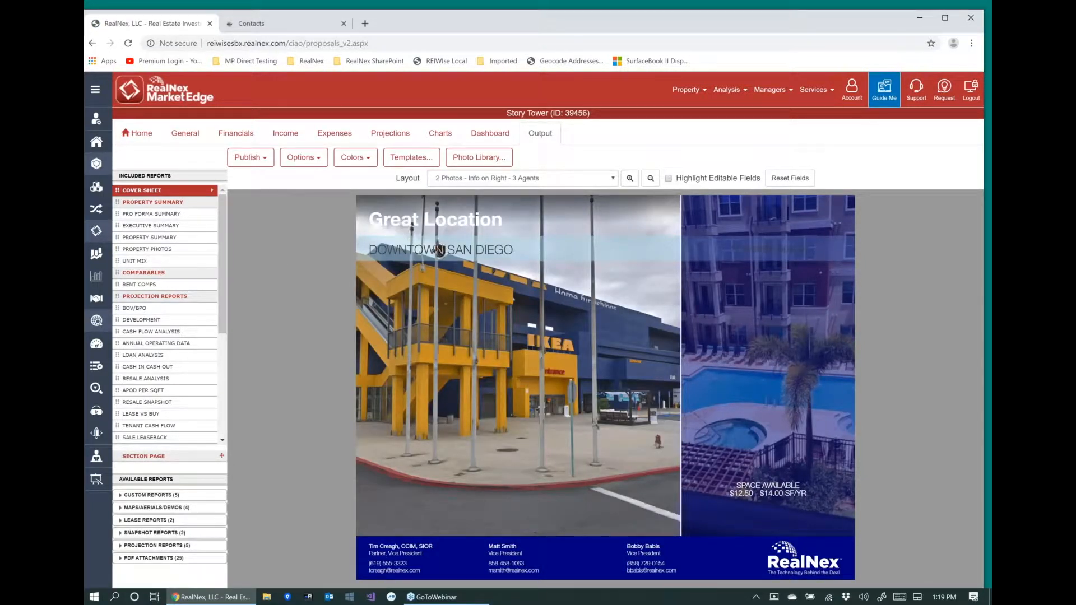
left_click(614, 179)
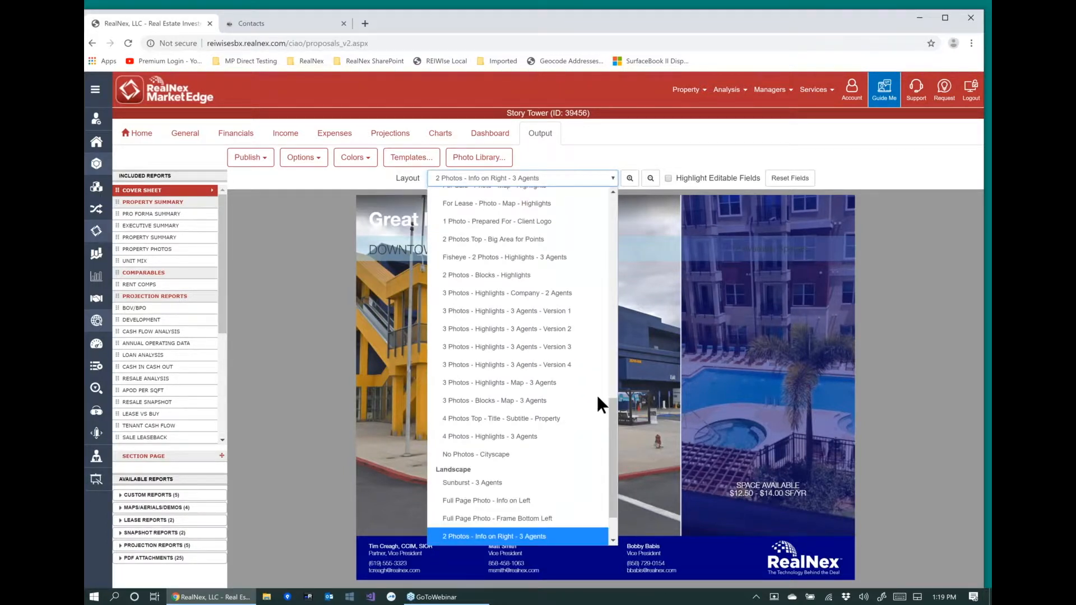
left_click_drag(610, 416, 612, 457)
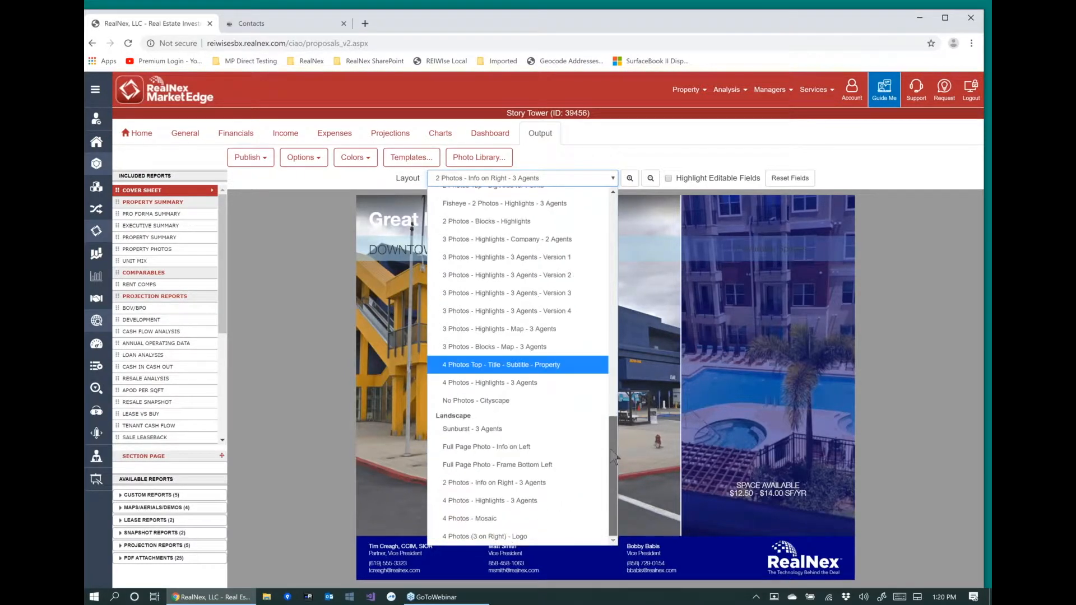
left_click(290, 251)
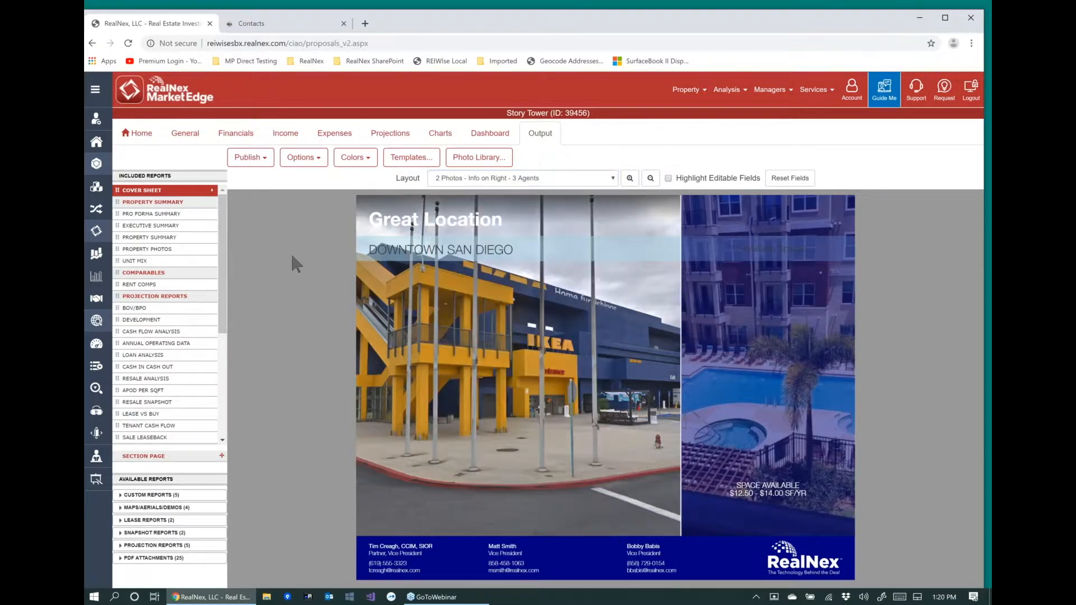
View the Property Summary section page, the Pro Forma Summary and the Executive Summary report.
left_click(152, 203)
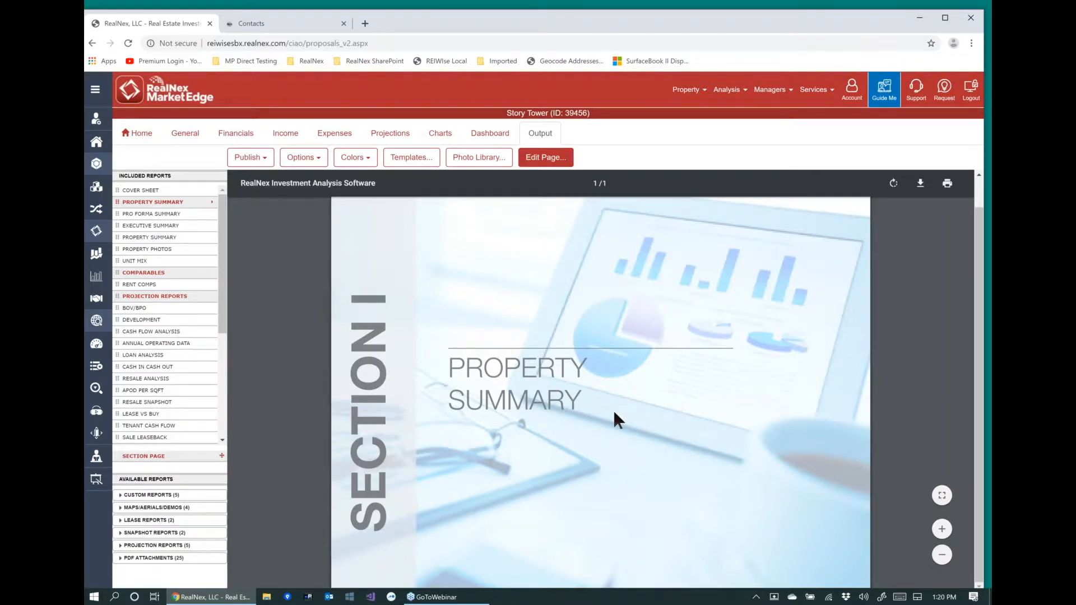
left_click(152, 213)
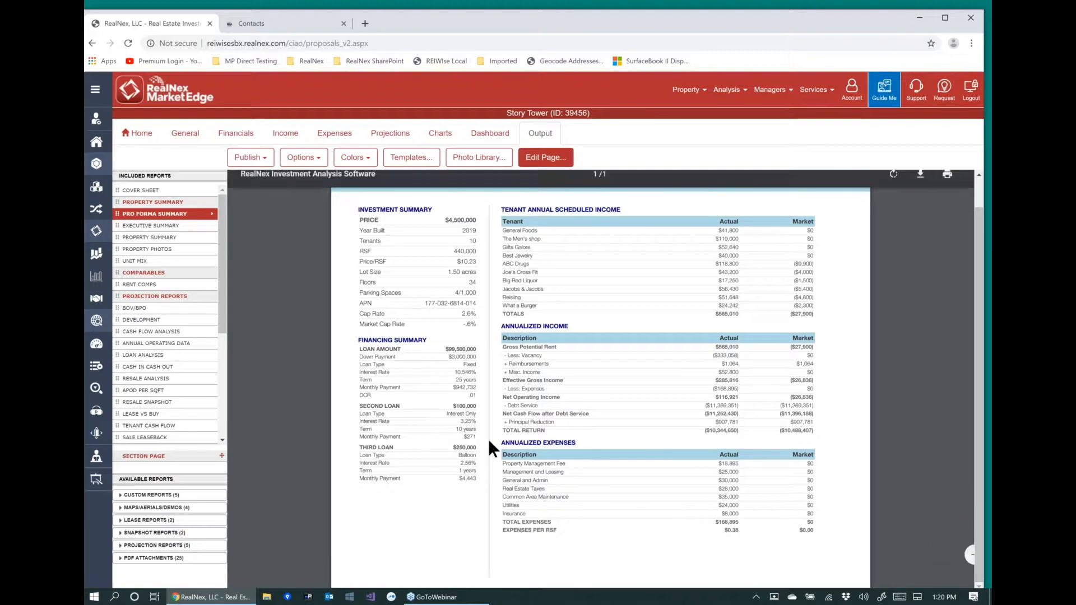
left_click(152, 225)
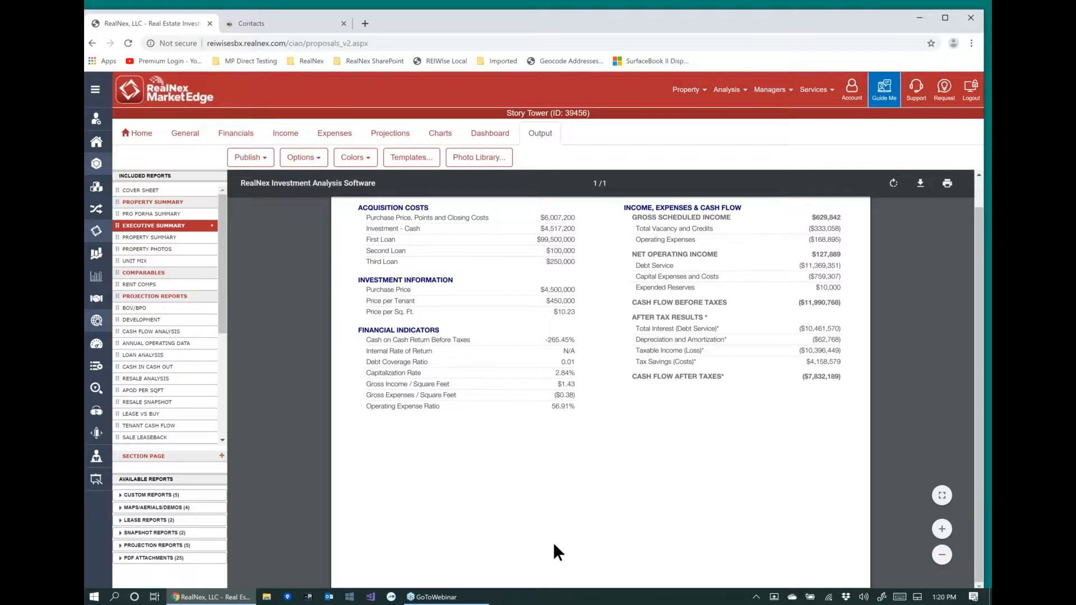
Set the proposal's header/footer style to Logo Top Rt 3 Agts.
left_click(297, 157)
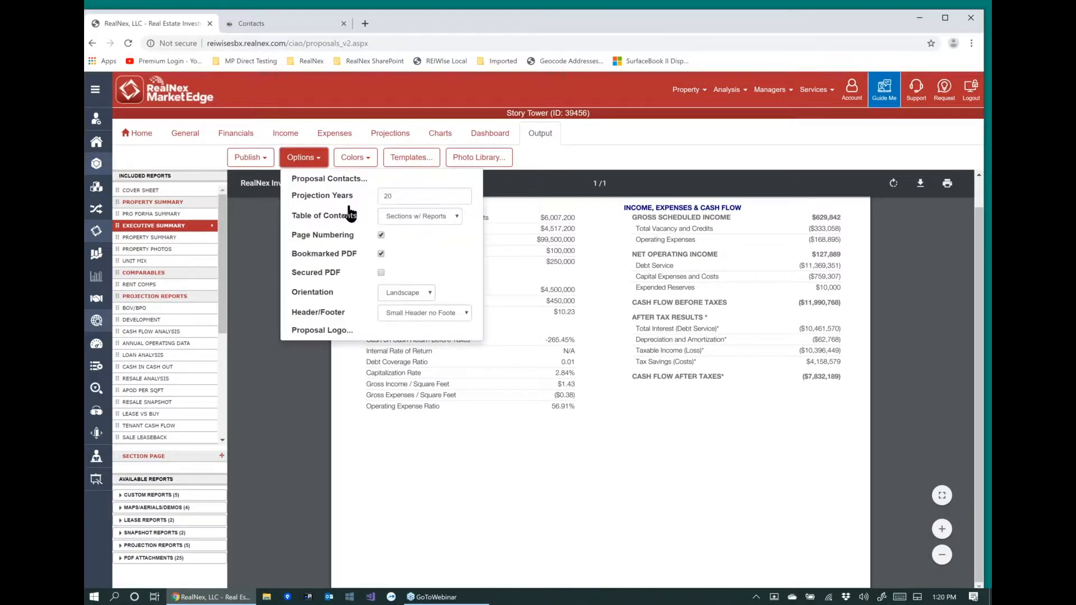
left_click(470, 314)
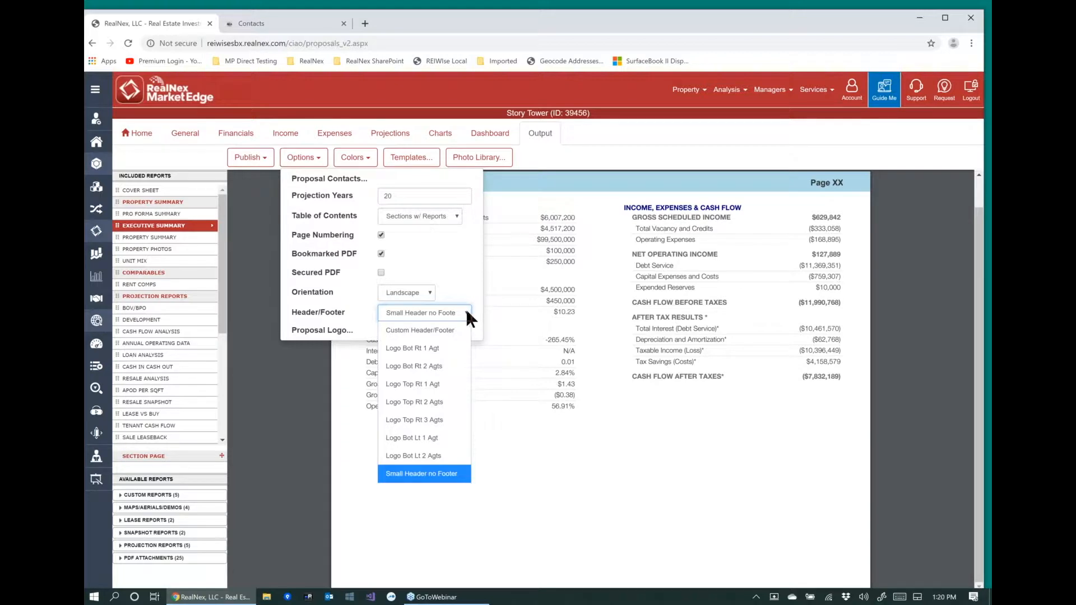
left_click(404, 420)
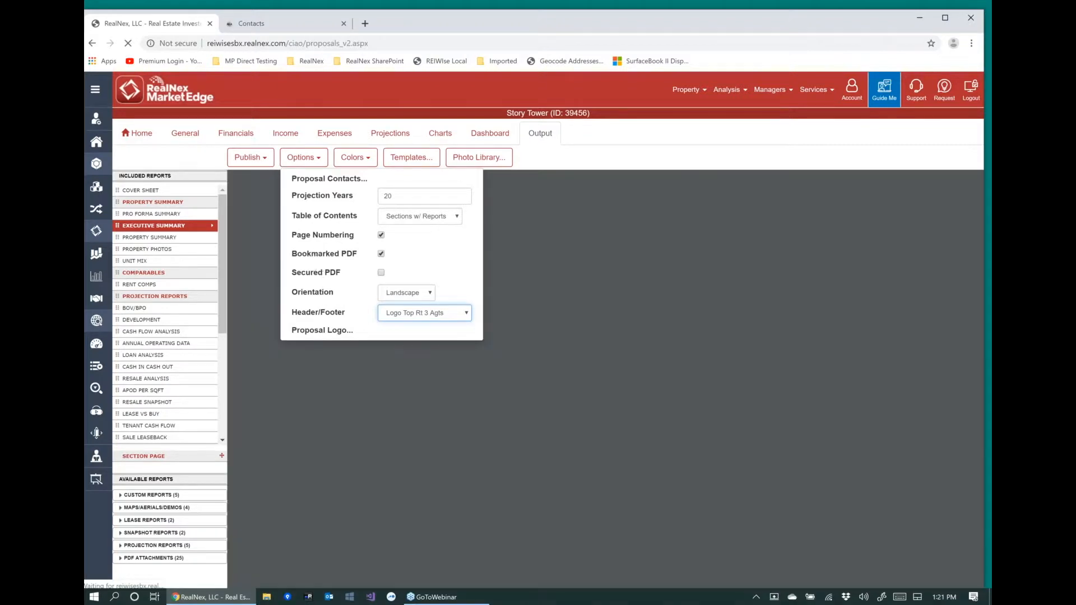
left_click(301, 160)
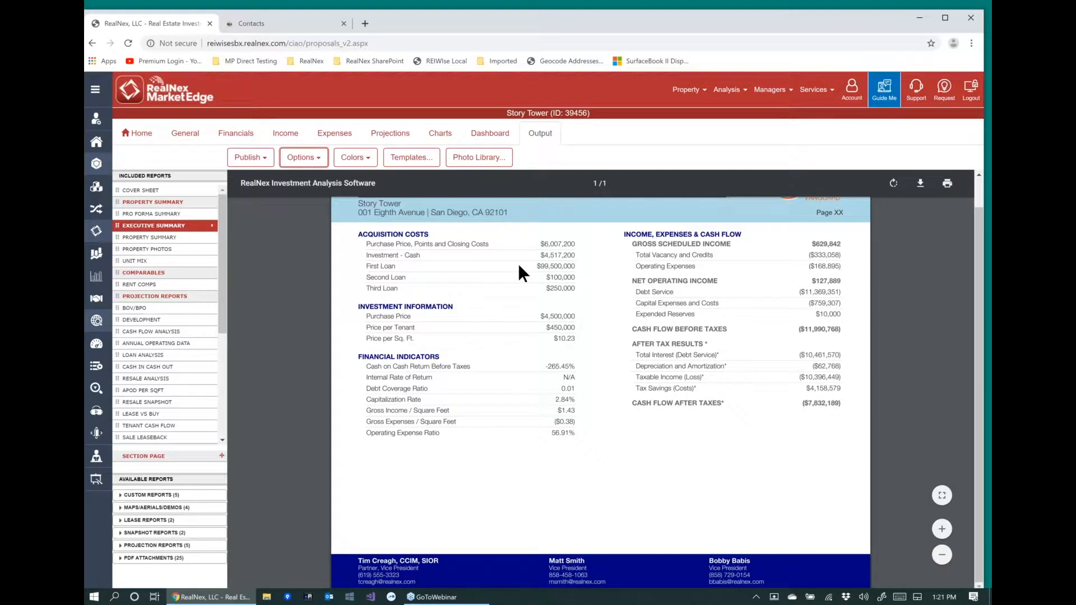
Set the proposal's header/footer style to Small Header no Footer.
left_click(321, 163)
left_click(460, 314)
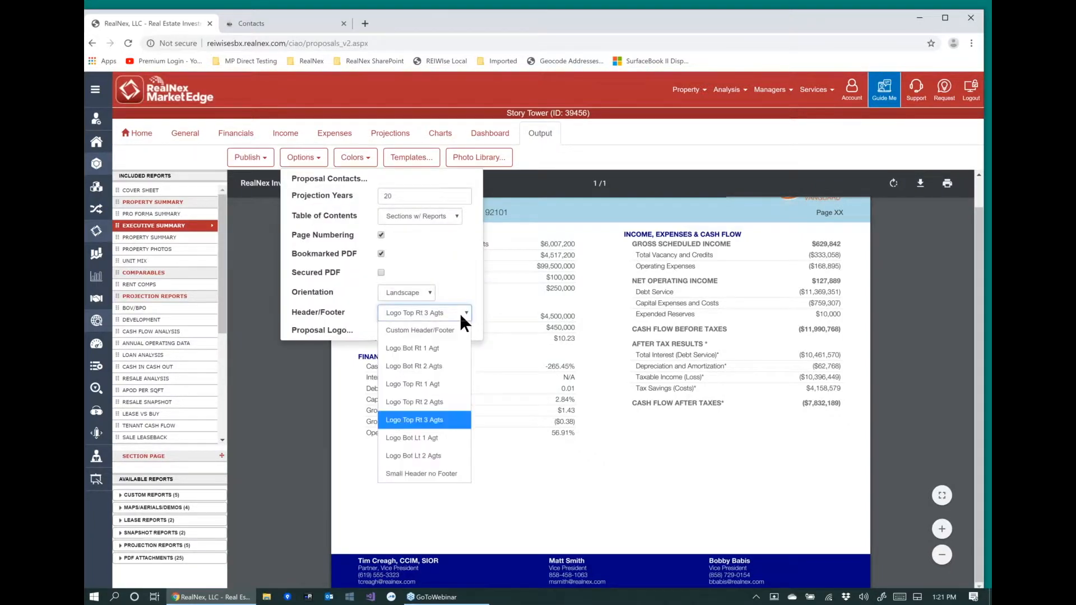
left_click(408, 430)
left_click(284, 161)
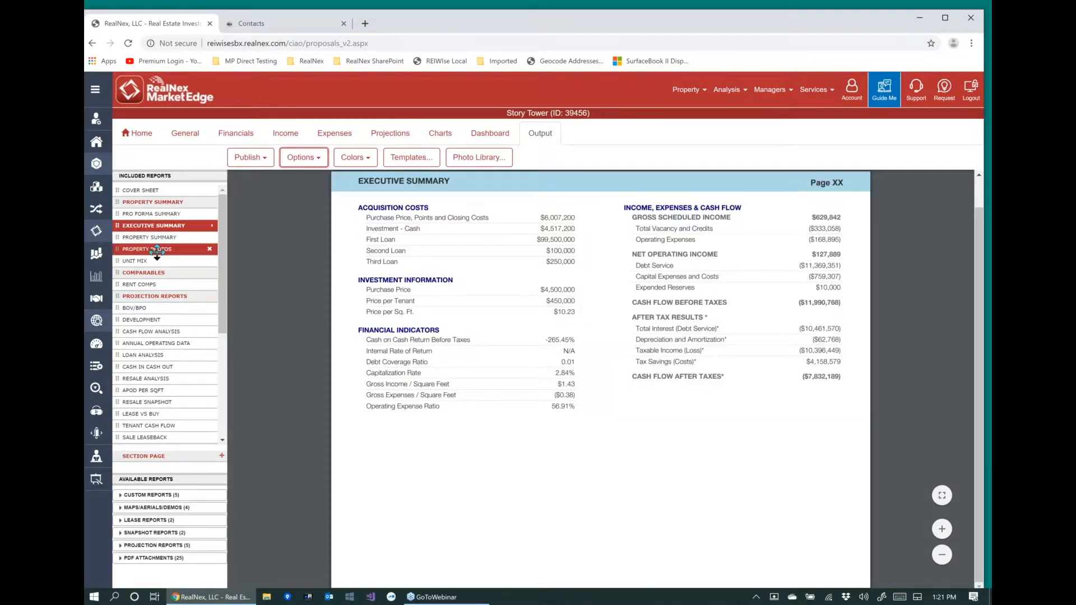
View the Property Photos report and review the page layouts offered for its four-photo page.
left_click(156, 249)
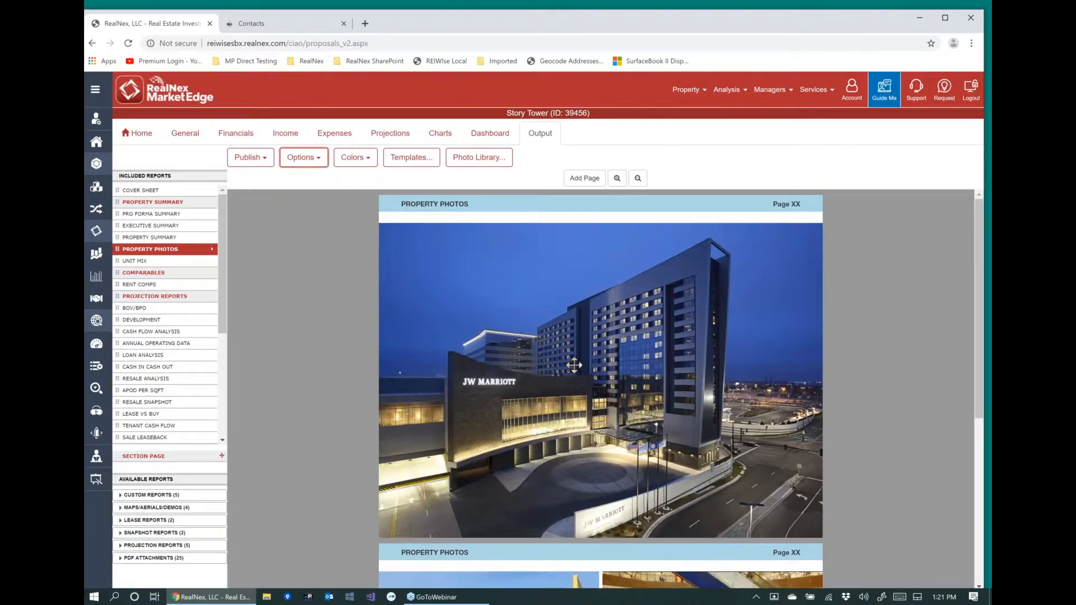
scroll(574, 365, "down", 3)
scroll(573, 361, "down", 2)
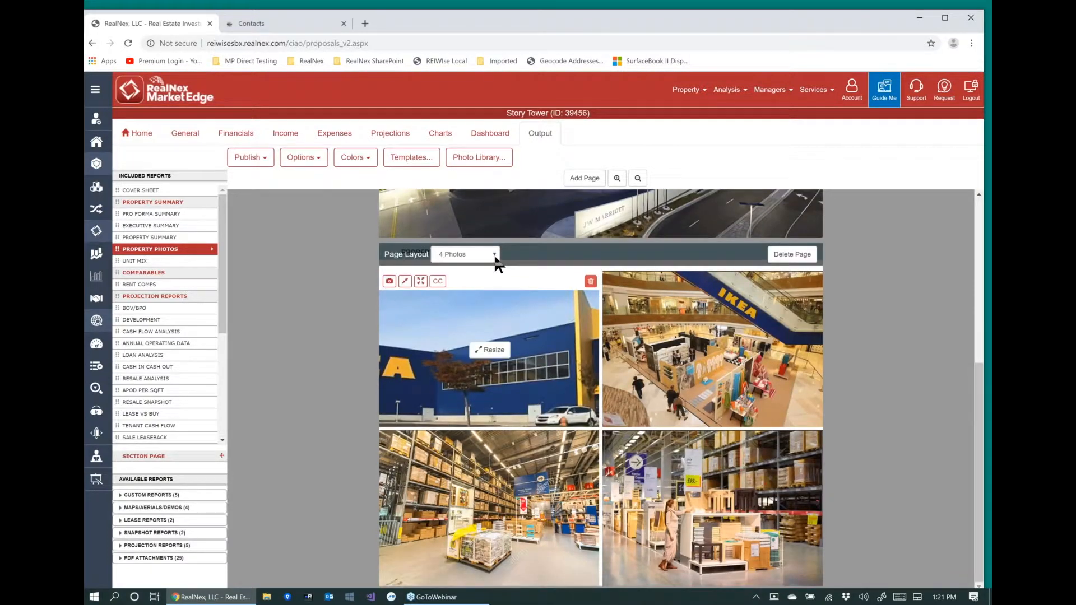
left_click(494, 255)
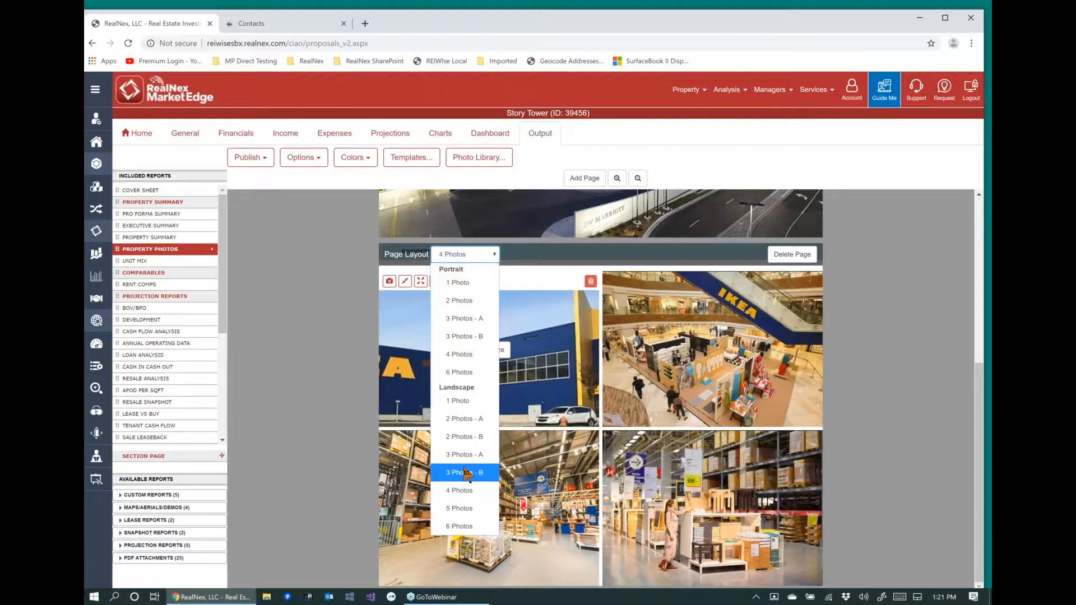
left_click(544, 362)
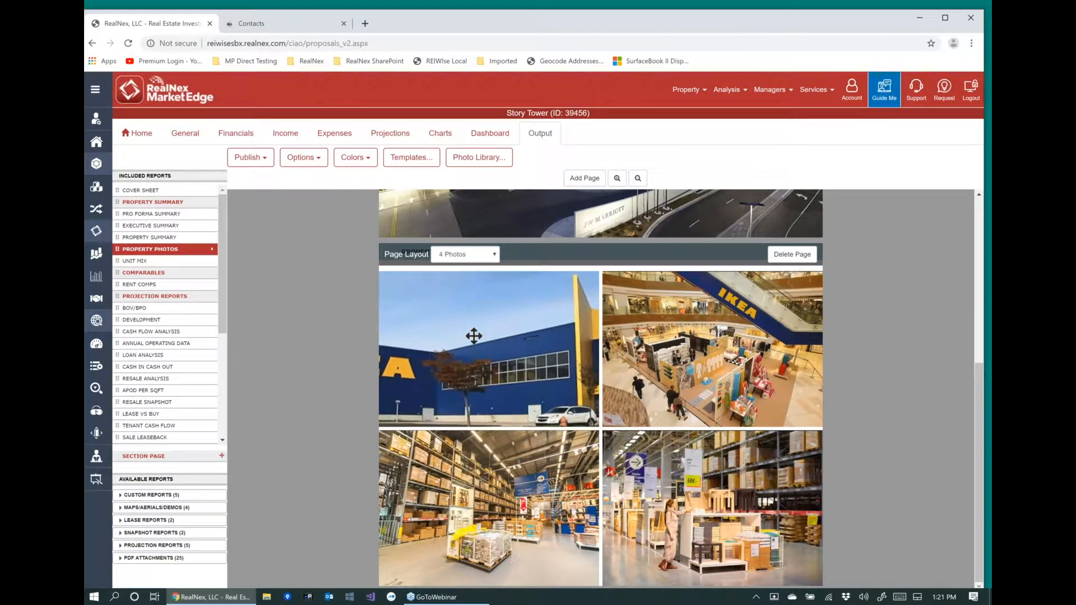
Fit the whole IKEA exterior photo in its frame, enlarge it past the frame and reposition it so the IKEA sign fills the frame.
left_click(405, 281)
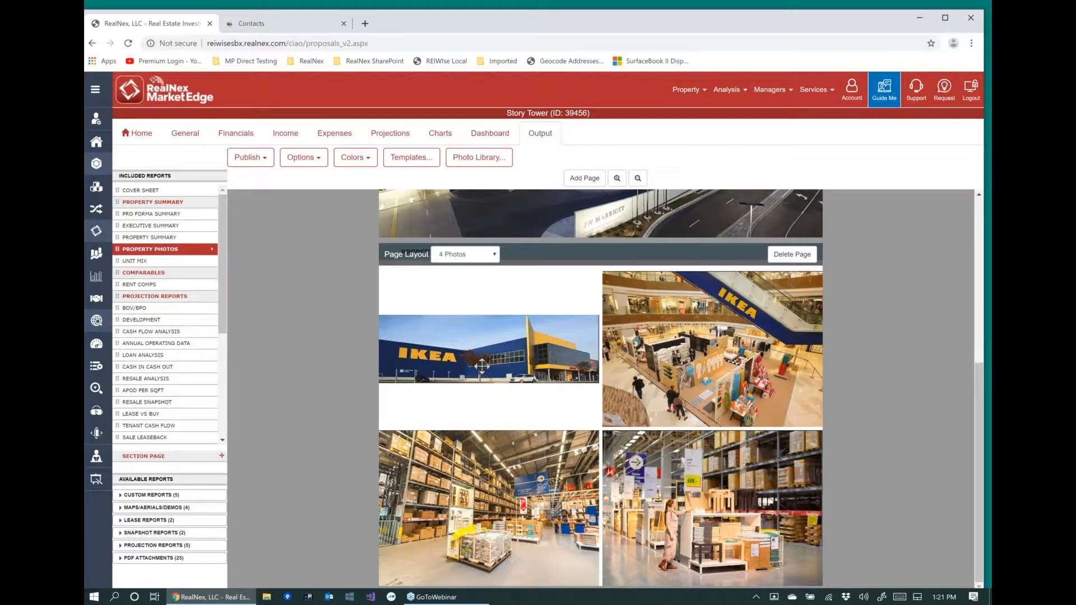
left_click(479, 355)
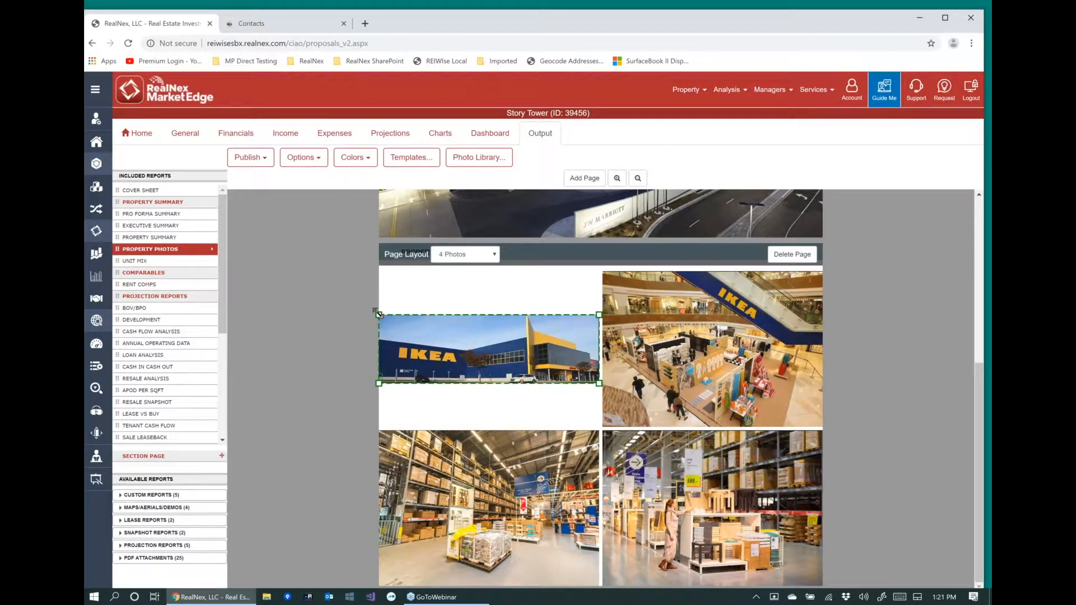
left_click_drag(356, 287, 230, 263)
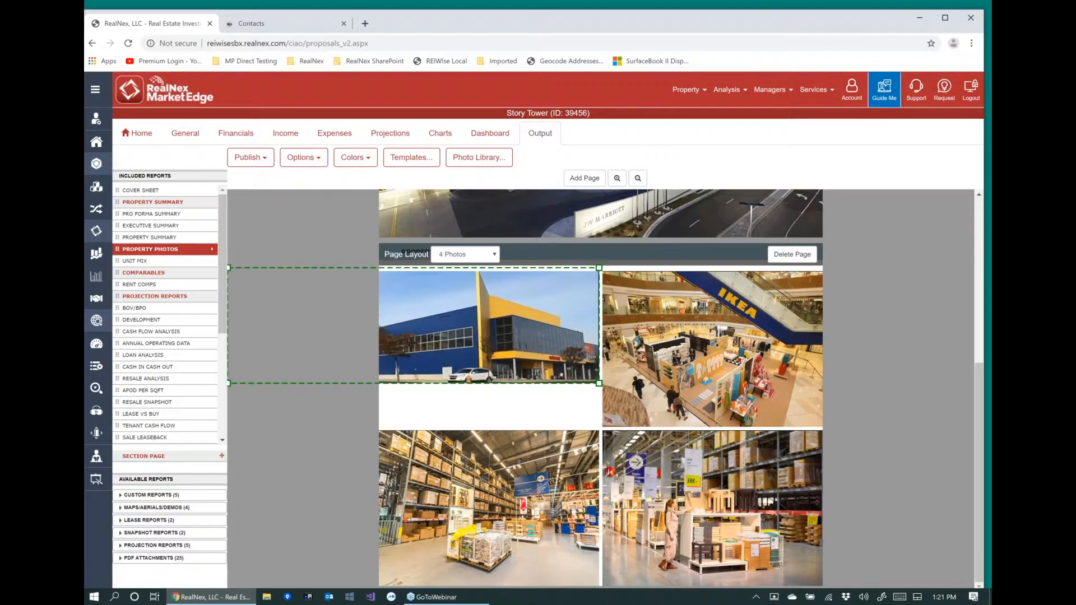
mouse_move(593, 389)
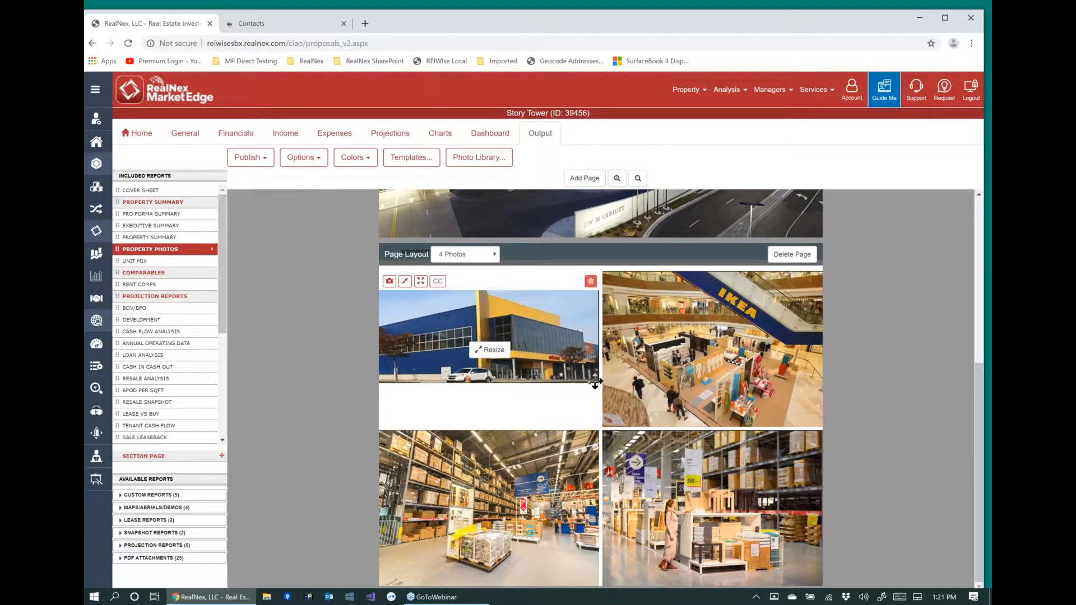
left_click(490, 350)
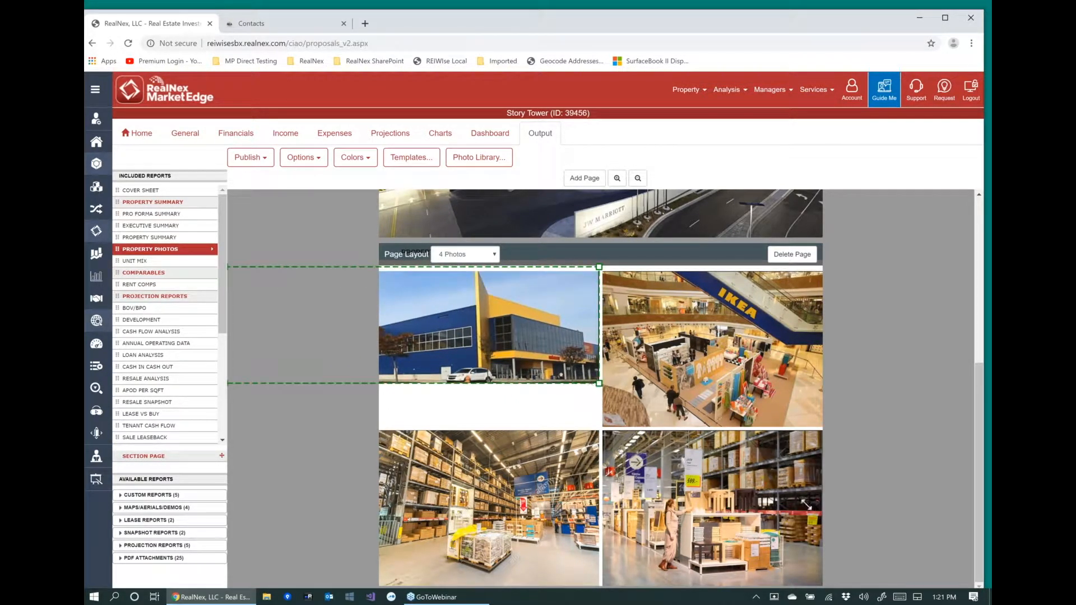
left_click_drag(619, 389, 864, 545)
left_click_drag(531, 329, 501, 357)
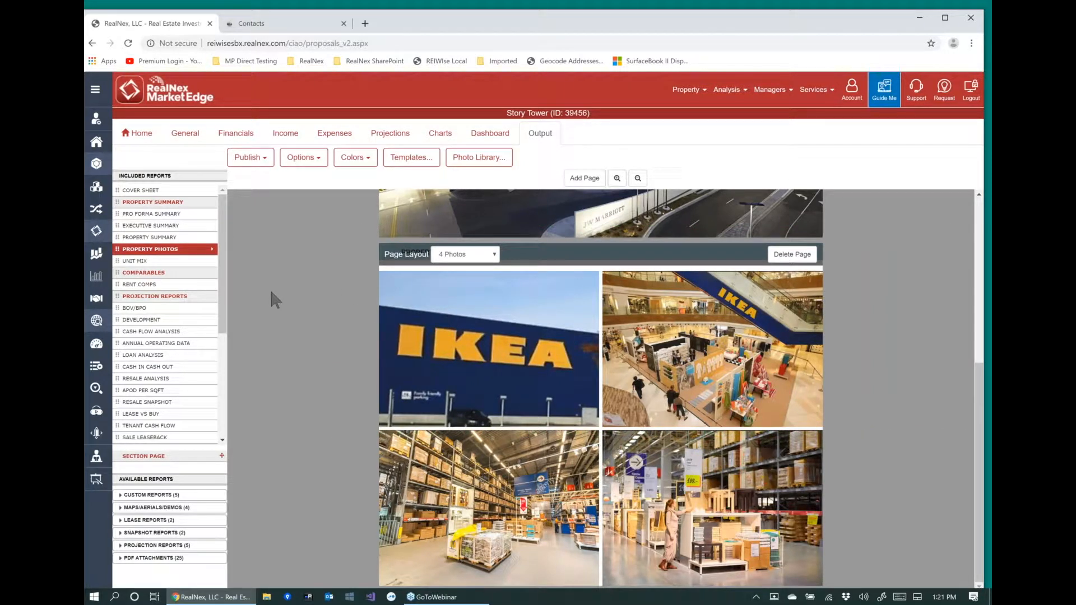
View the Rent Comps report and look through its comparable properties.
left_click(156, 285)
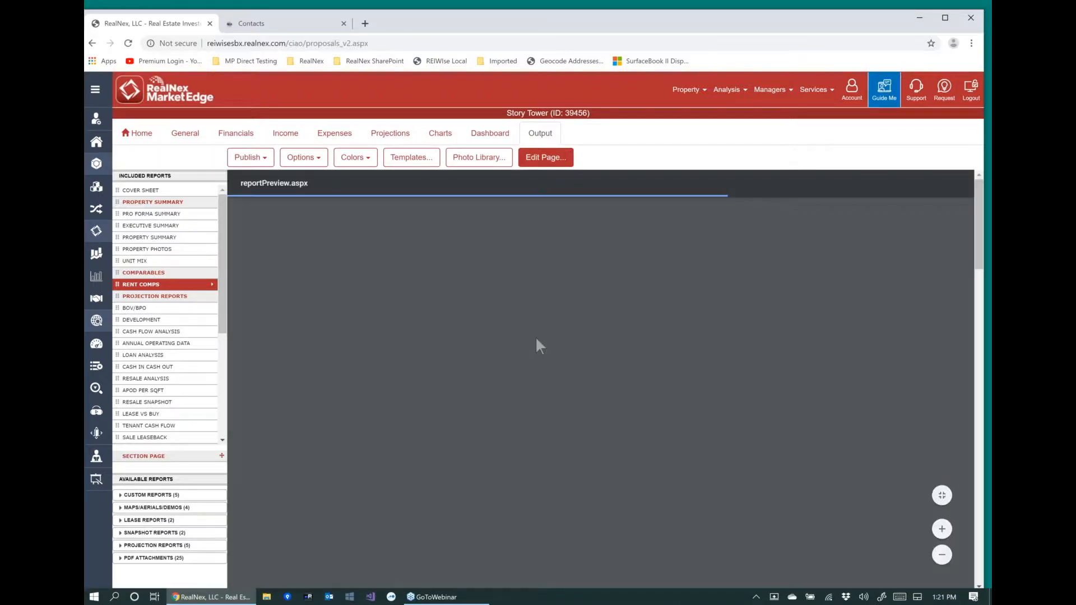
scroll(521, 368, "down", 2)
scroll(512, 415, "down", 10)
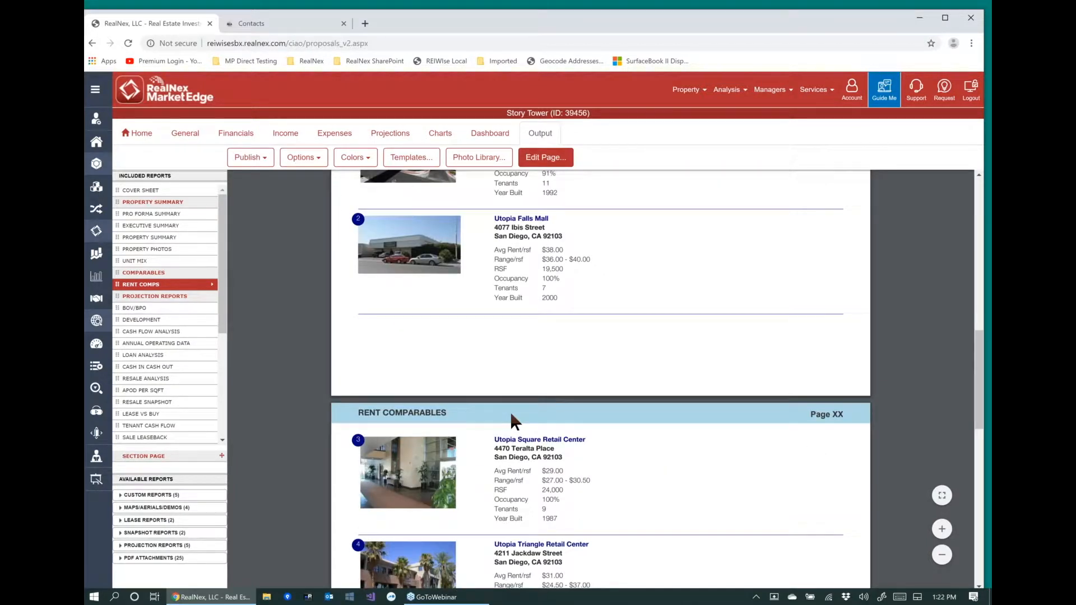
scroll(385, 410, "down", 3)
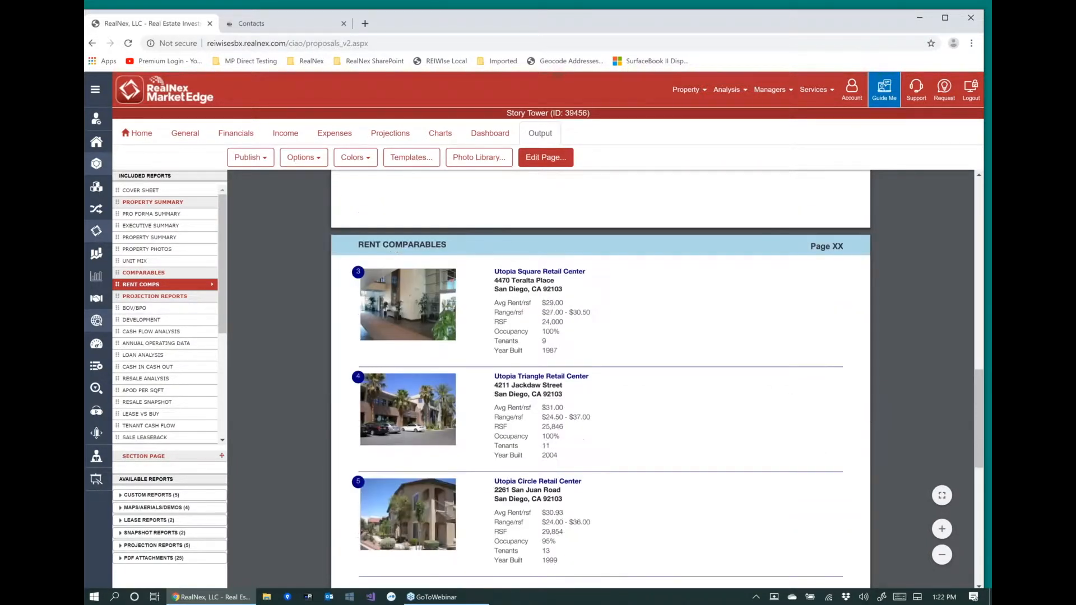
View the Development report and look through its site preparation details, development costs overview and costs graph.
left_click(156, 319)
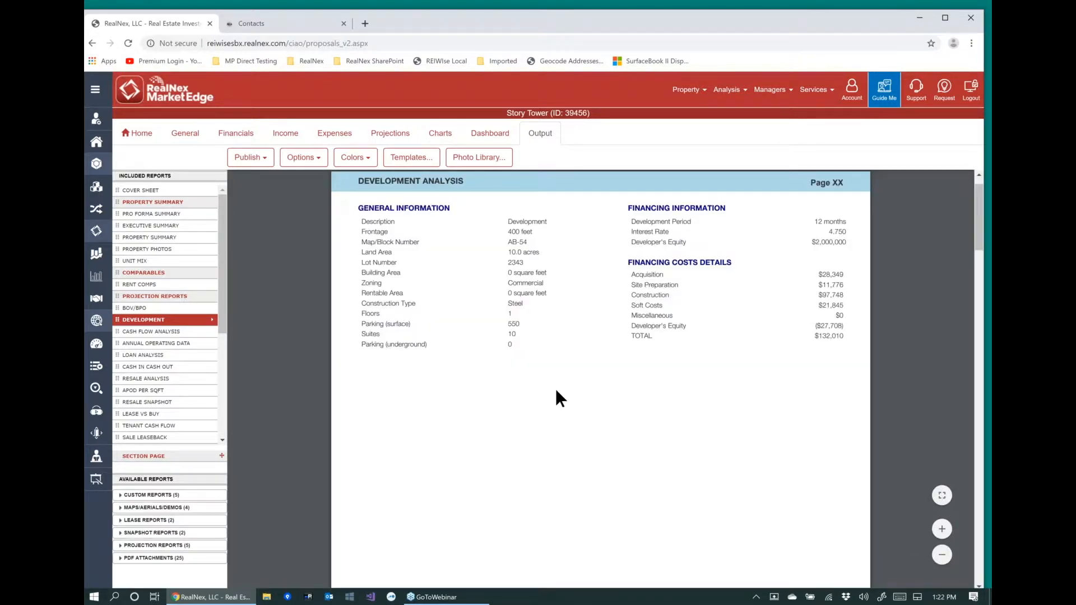
scroll(556, 392, "down", 1)
scroll(556, 391, "down", 10)
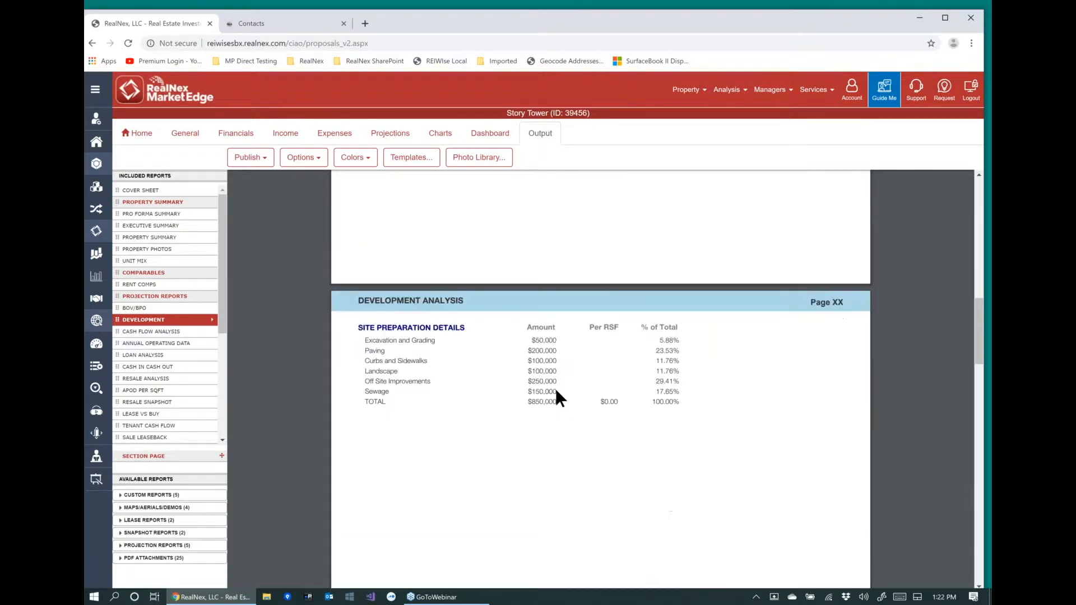
scroll(554, 388, "up", 2)
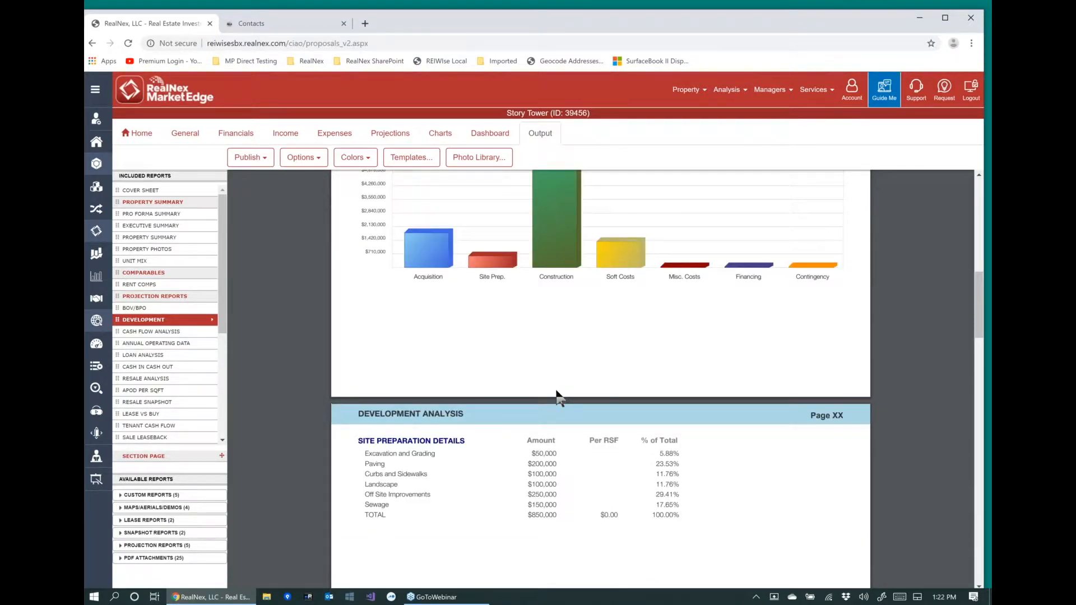
scroll(557, 397, "up", 3)
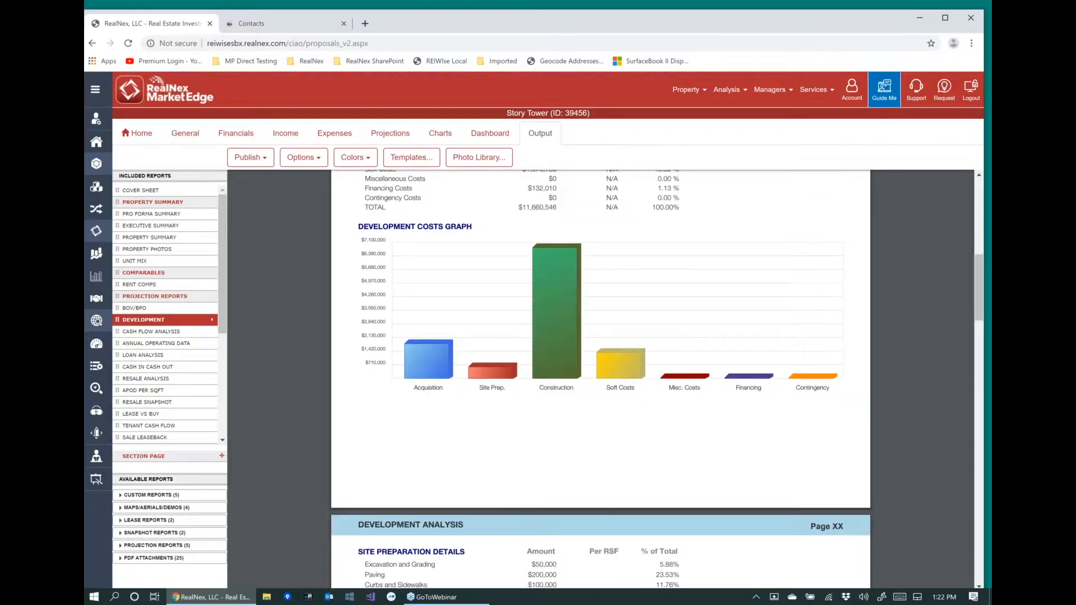
scroll(657, 379, "up", 2)
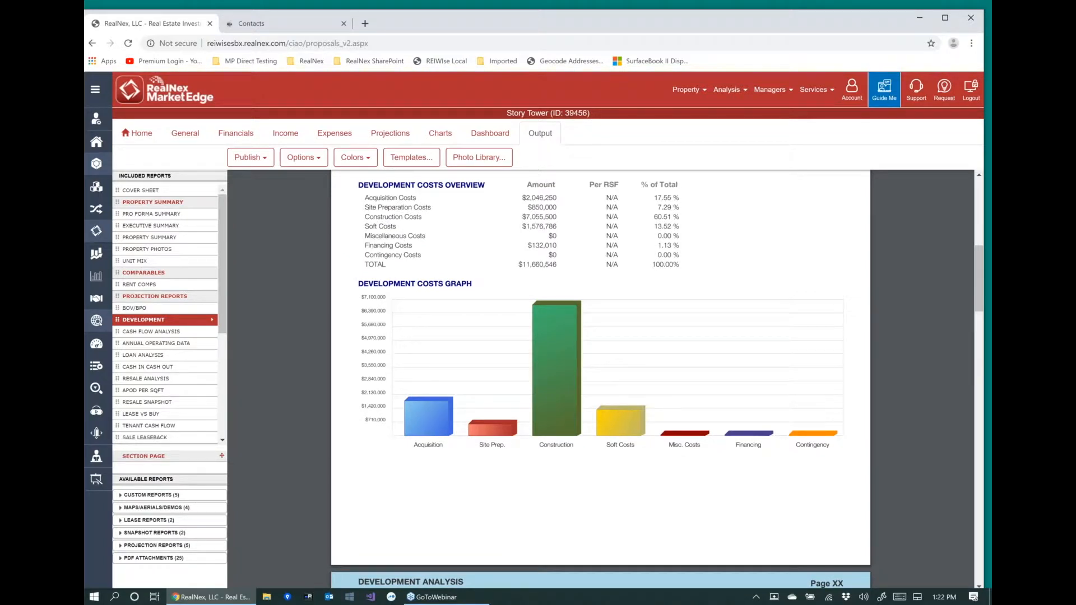
scroll(656, 379, "up", 1)
View the Cash Flow Analysis report and the Equity Analysis graph.
left_click(155, 332)
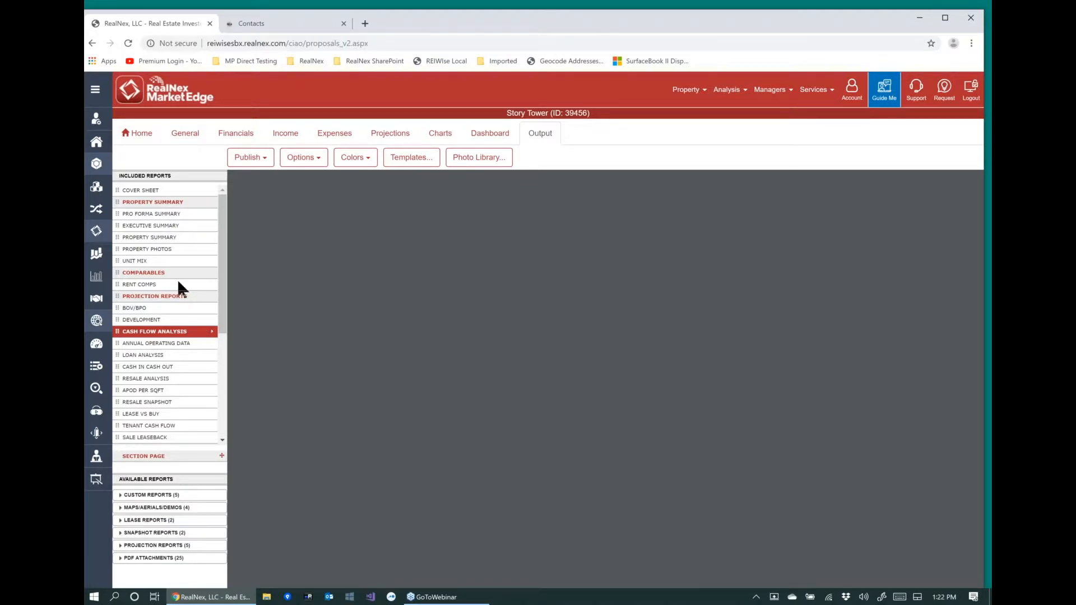
left_click(178, 284)
left_click(151, 331)
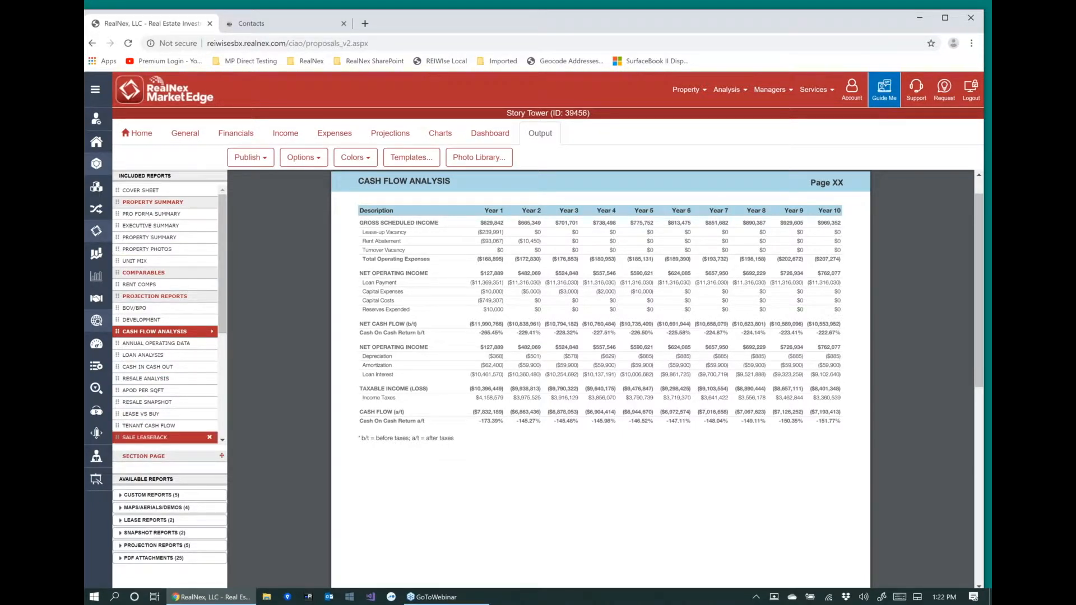
scroll(163, 437, "down", 3)
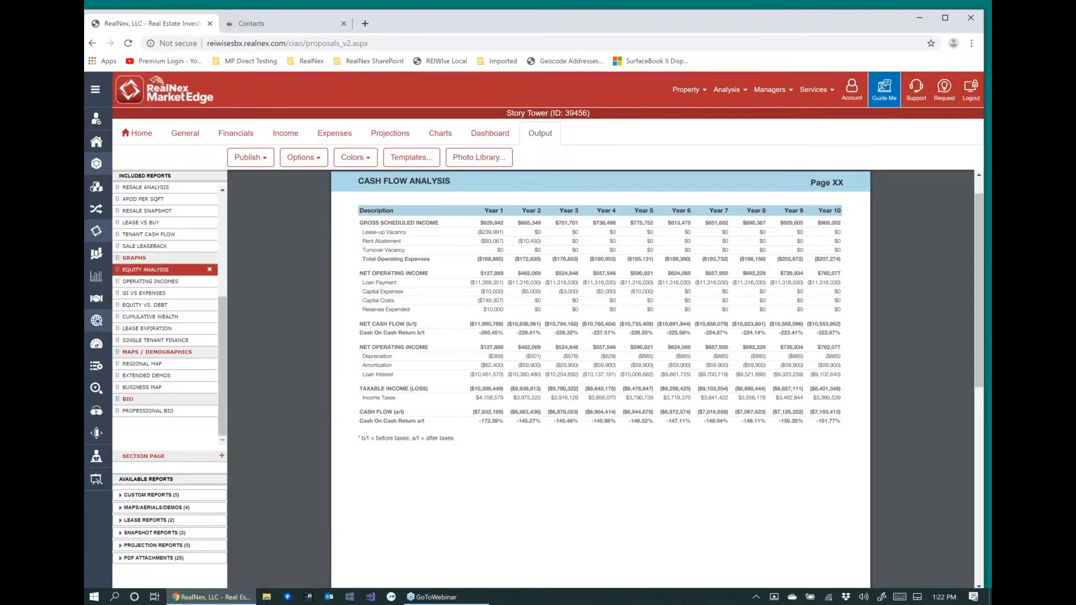
left_click(157, 270)
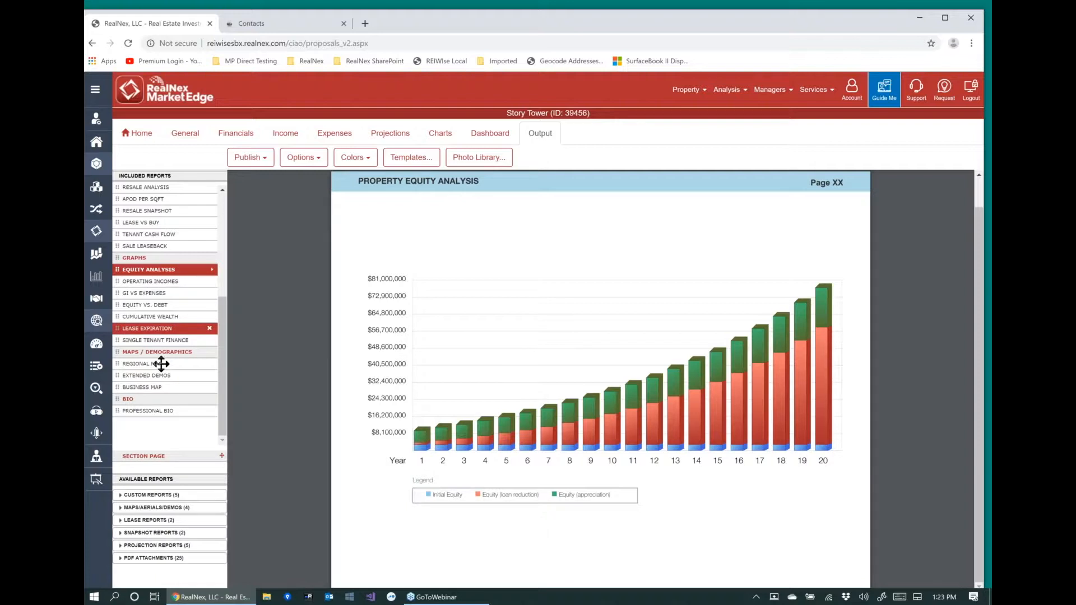
View the Regional Map and the Extended Demos report.
left_click(162, 366)
left_click(162, 364)
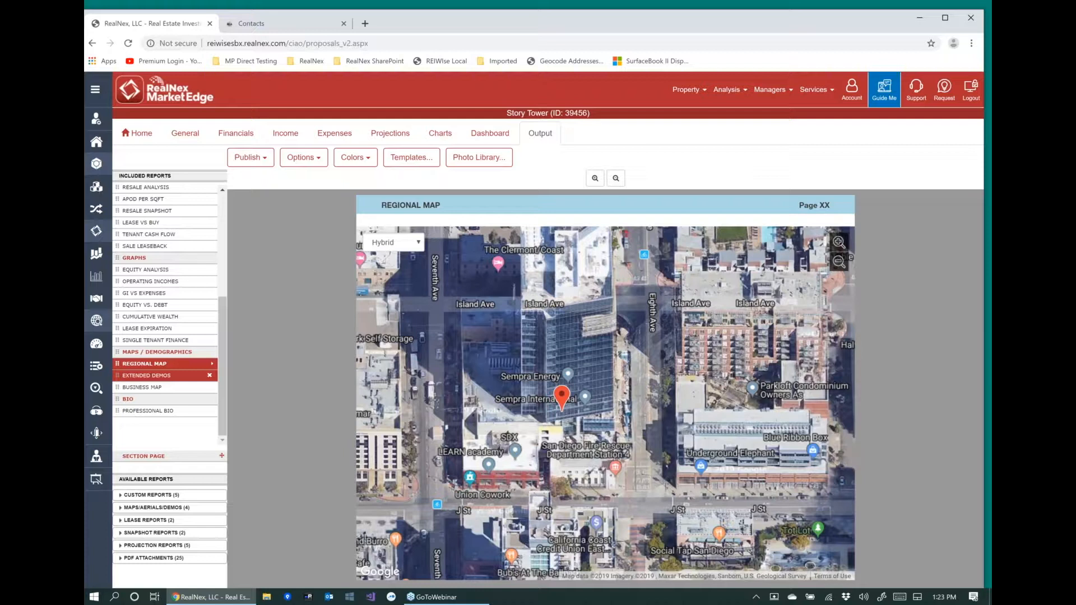
left_click(151, 376)
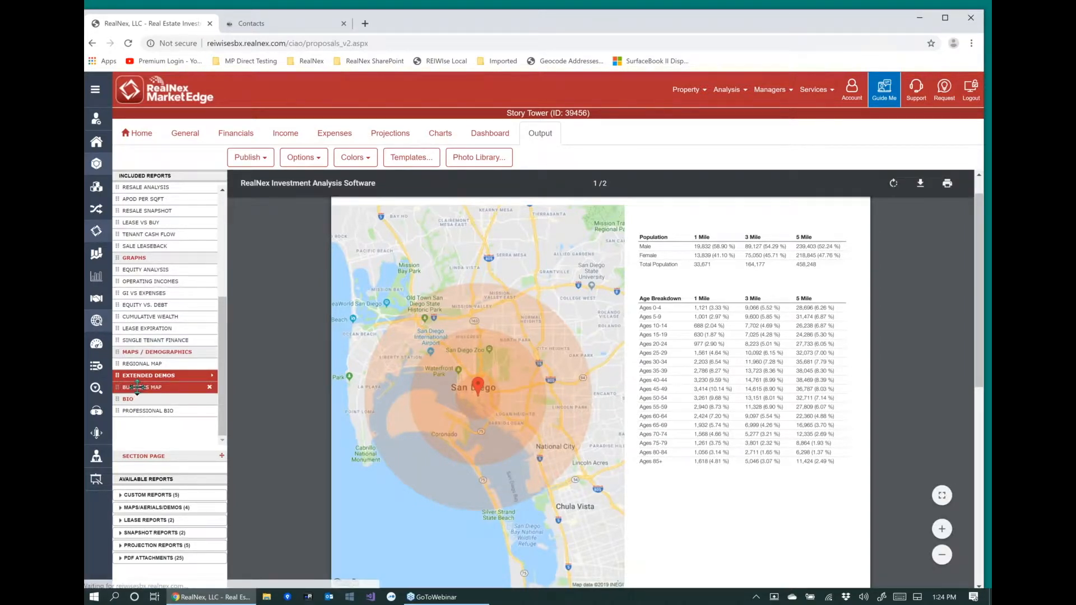
Open the Business Map, search businesses within 1 mile with the circle hidden, and move the Sempra International callout farther east of the property marker.
left_click(137, 386)
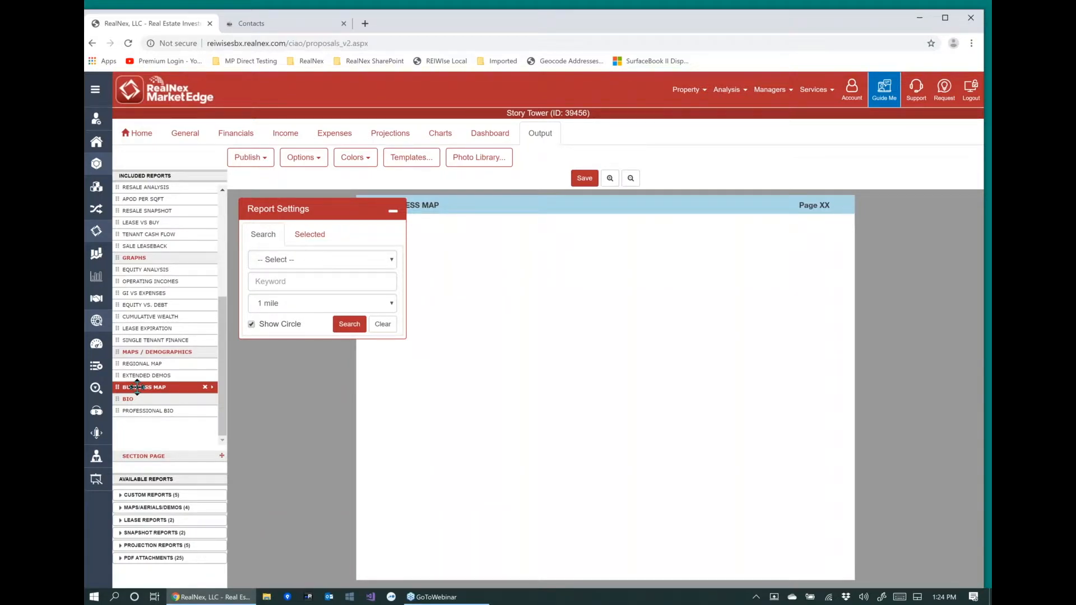
left_click(282, 260)
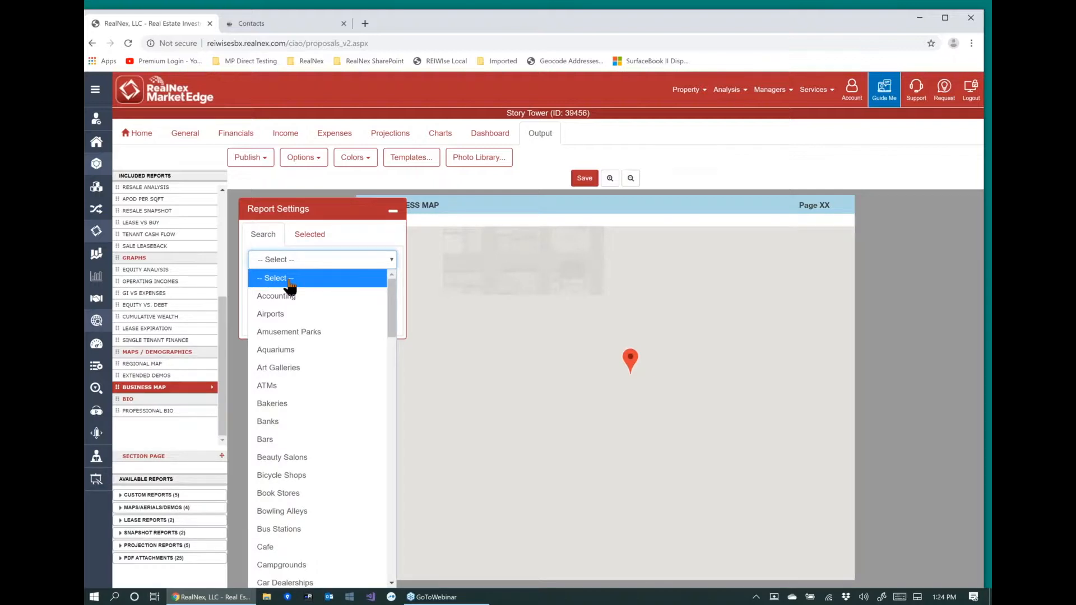
left_click(290, 283)
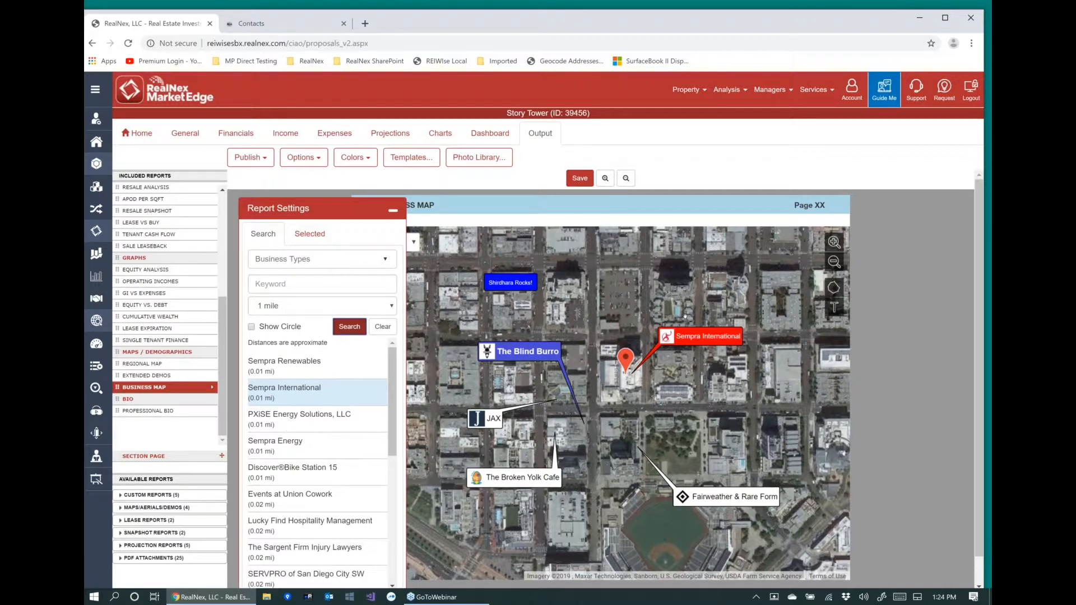
left_click_drag(691, 336, 654, 266)
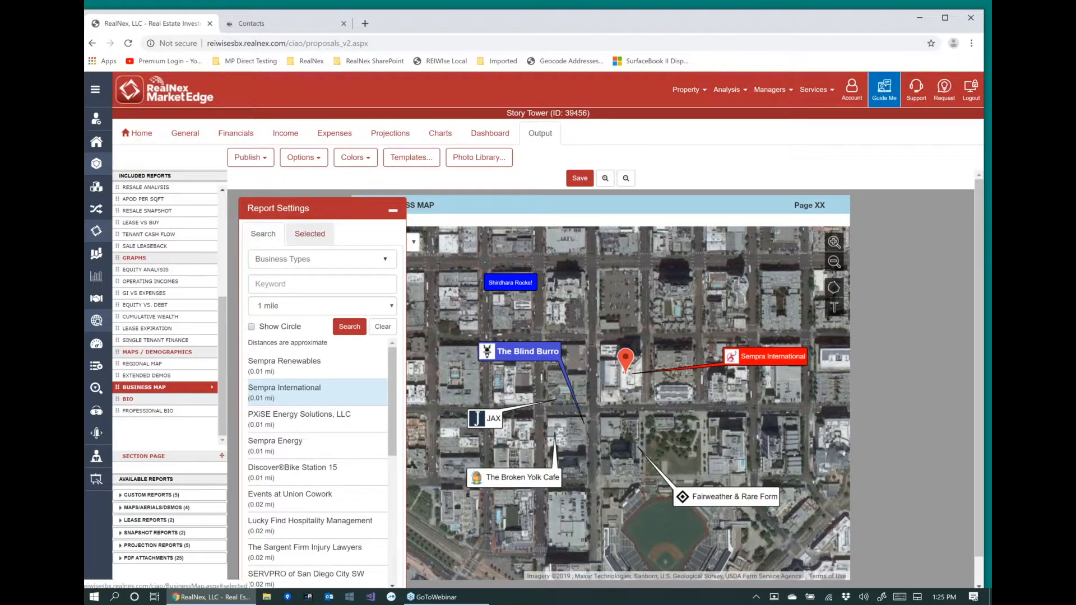
Select The Broken Yolk Cafe among the map's selected businesses and increase its callout's size and padding.
left_click(309, 233)
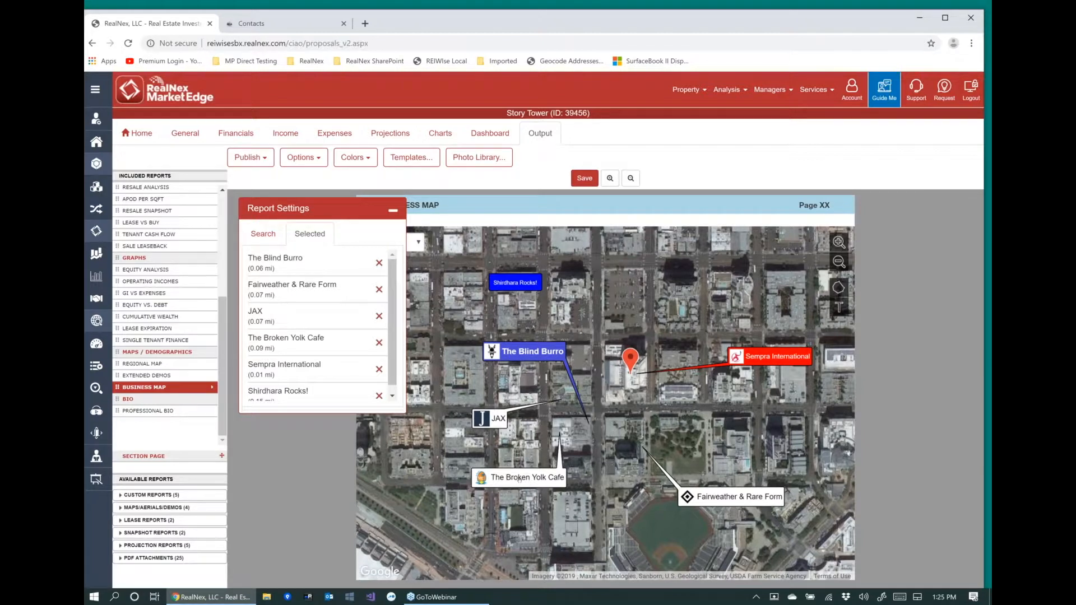
left_click(520, 479)
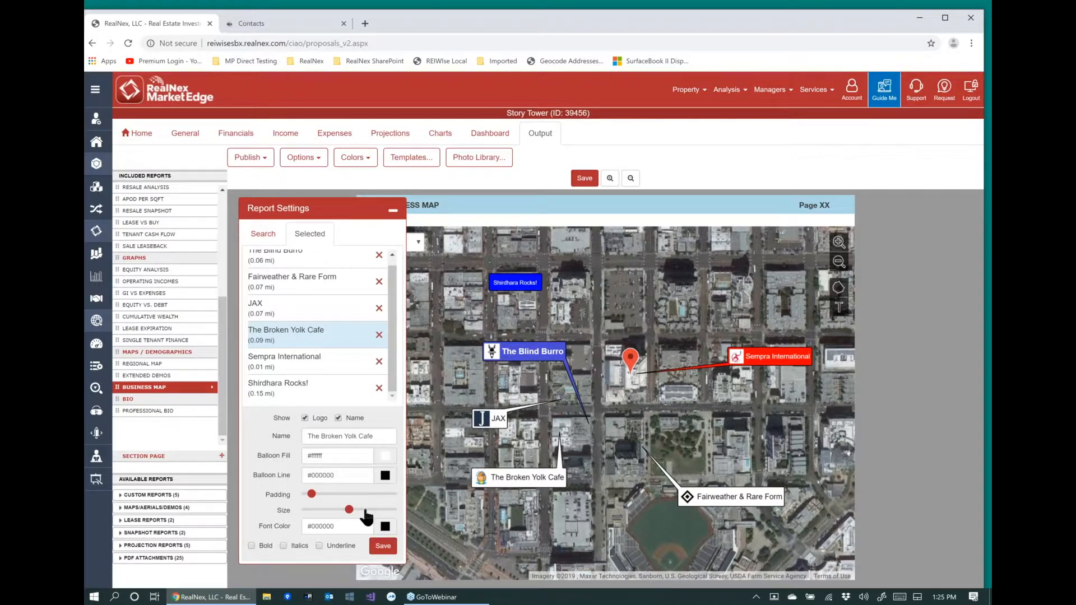
left_click_drag(365, 512, 395, 517)
left_click(330, 510)
left_click(304, 510)
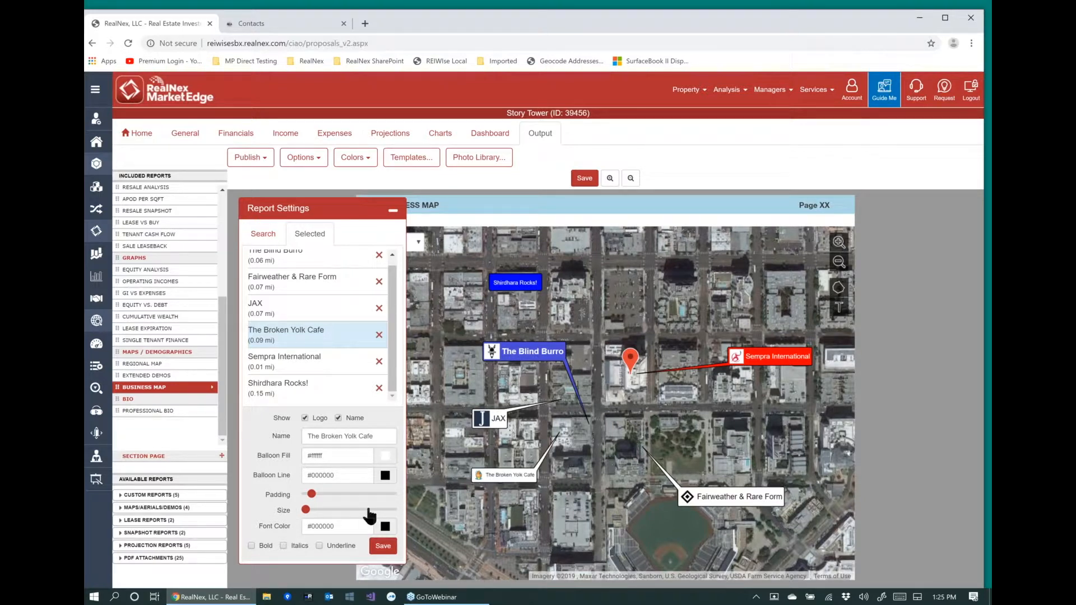
left_click(369, 510)
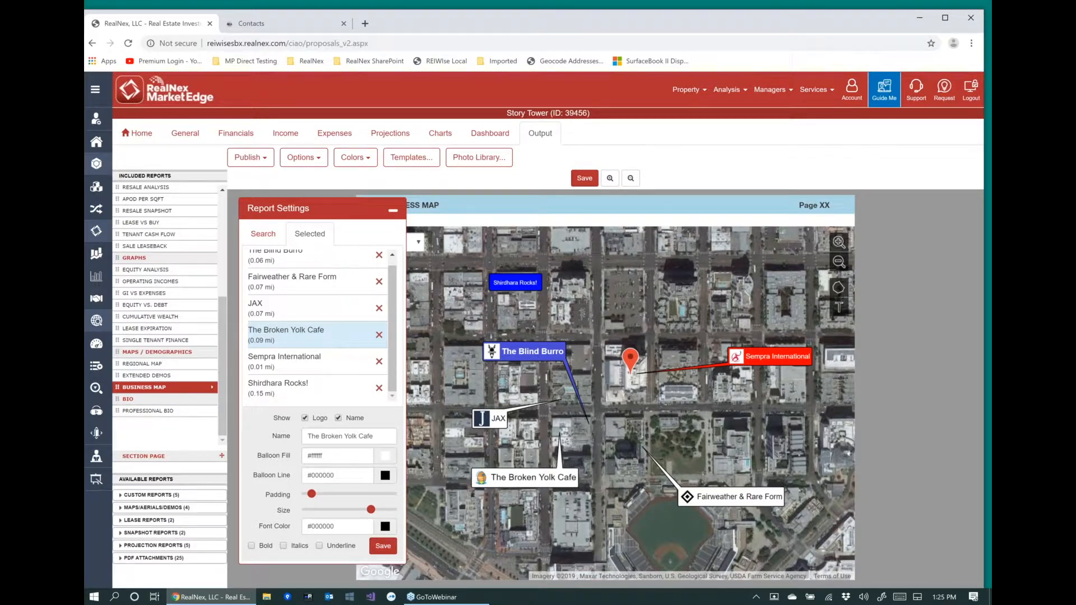
left_click(320, 494)
left_click(333, 493)
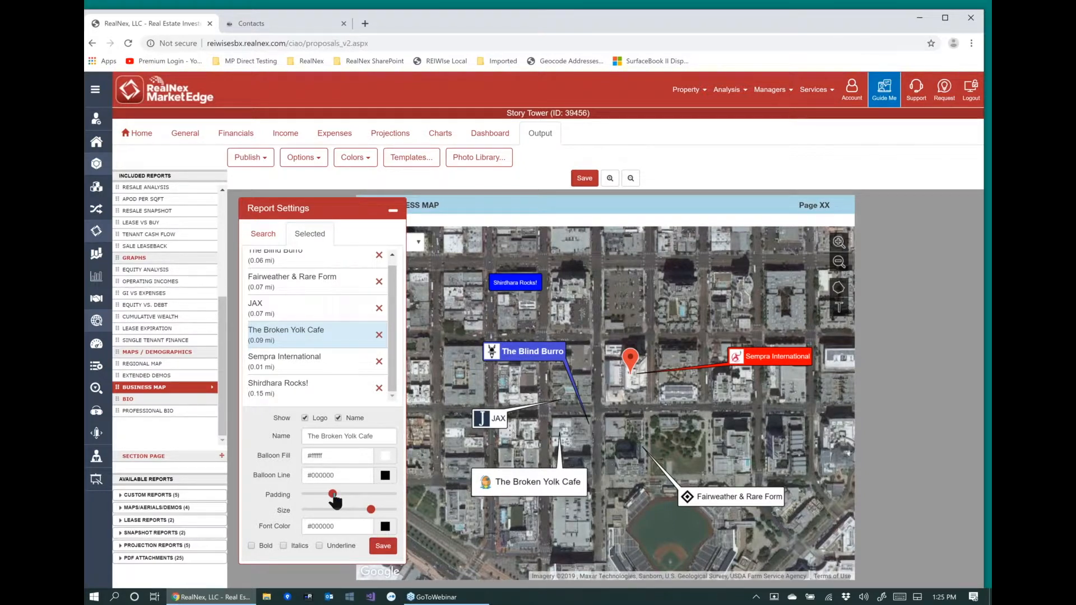
Set The Broken Yolk Cafe callout's balloon fill to yellow and make its text bold, italic and underlined.
left_click(272, 456)
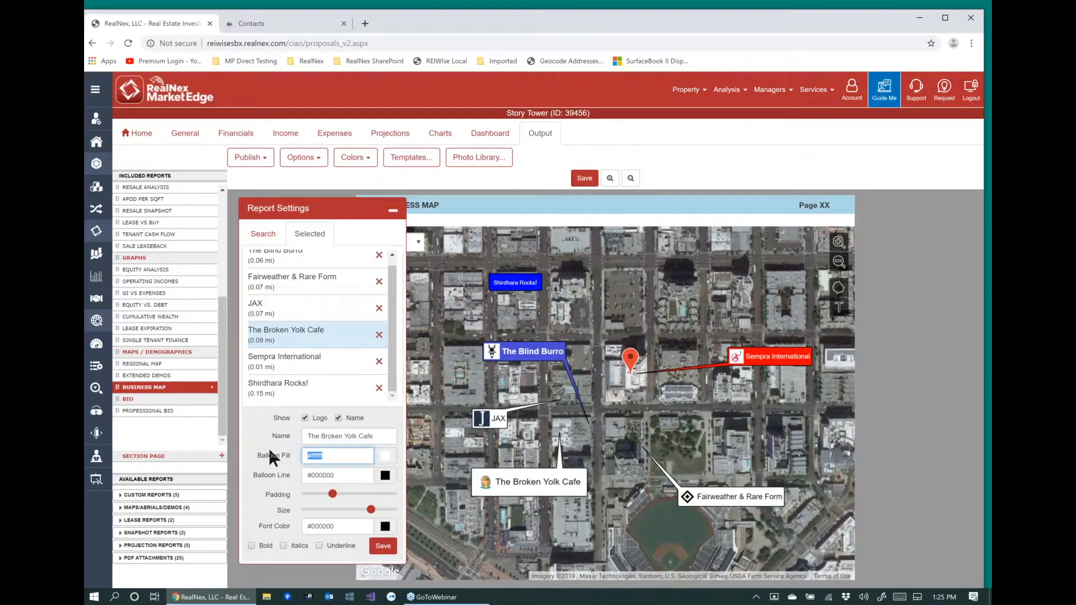
type("yellow")
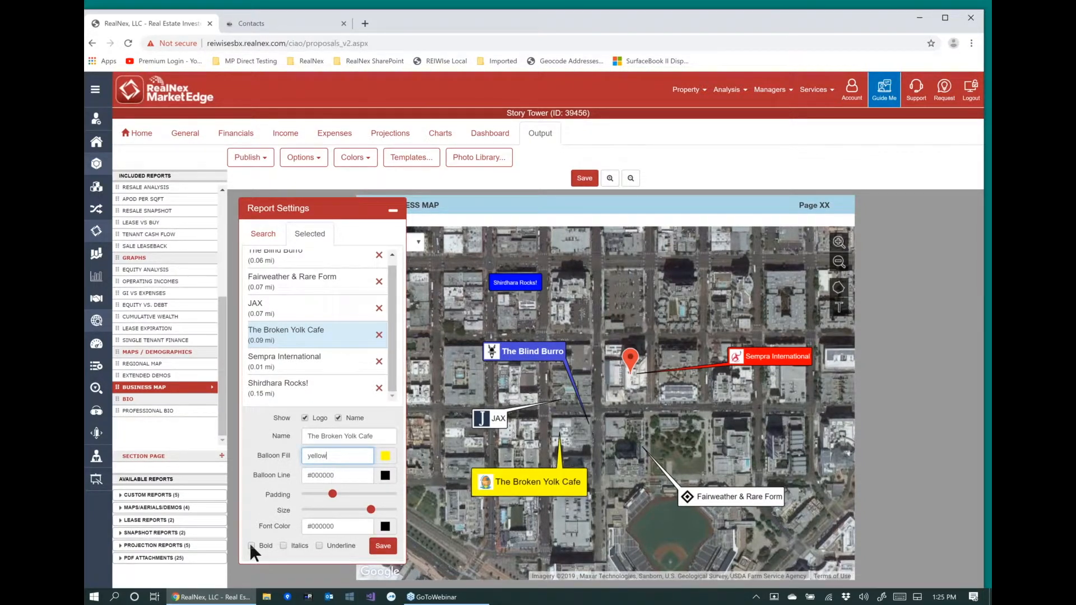
left_click(282, 546)
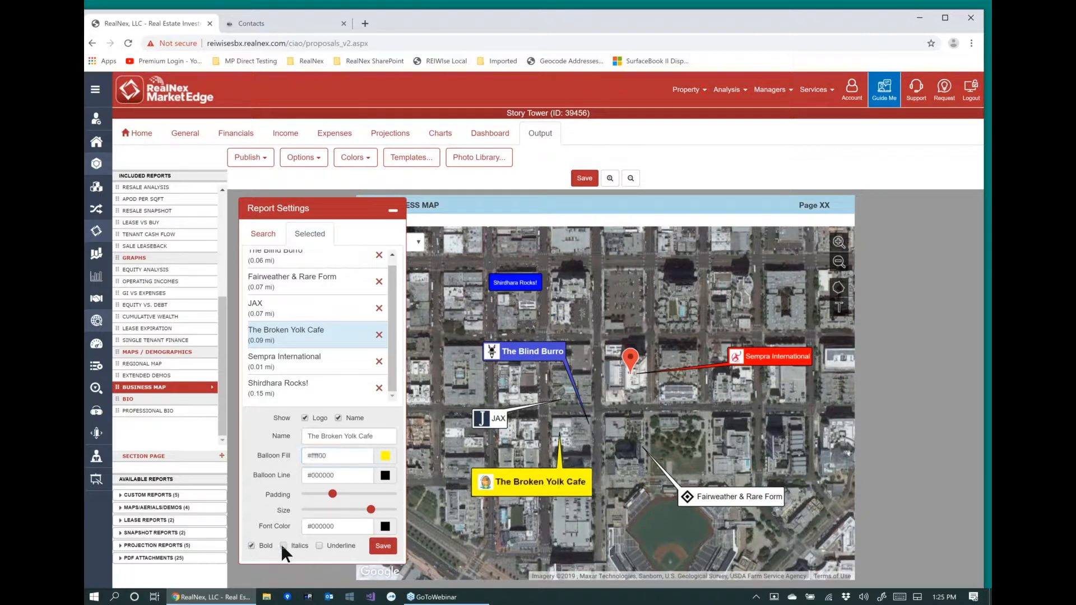
left_click(312, 547)
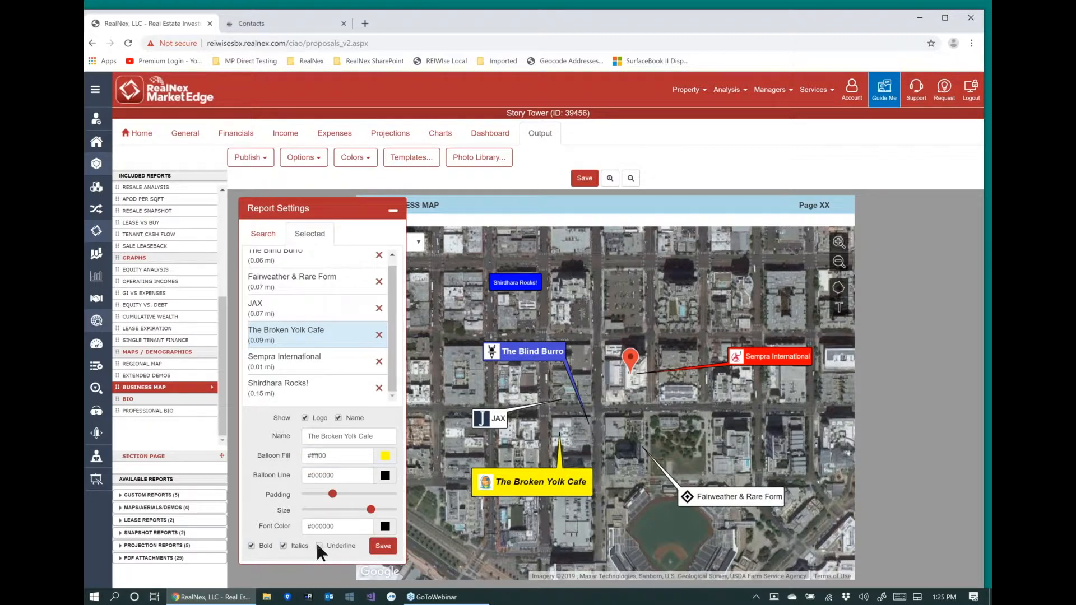
left_click(320, 547)
Delete the Shirdhara Rocks! callout from the business map.
left_click(515, 284)
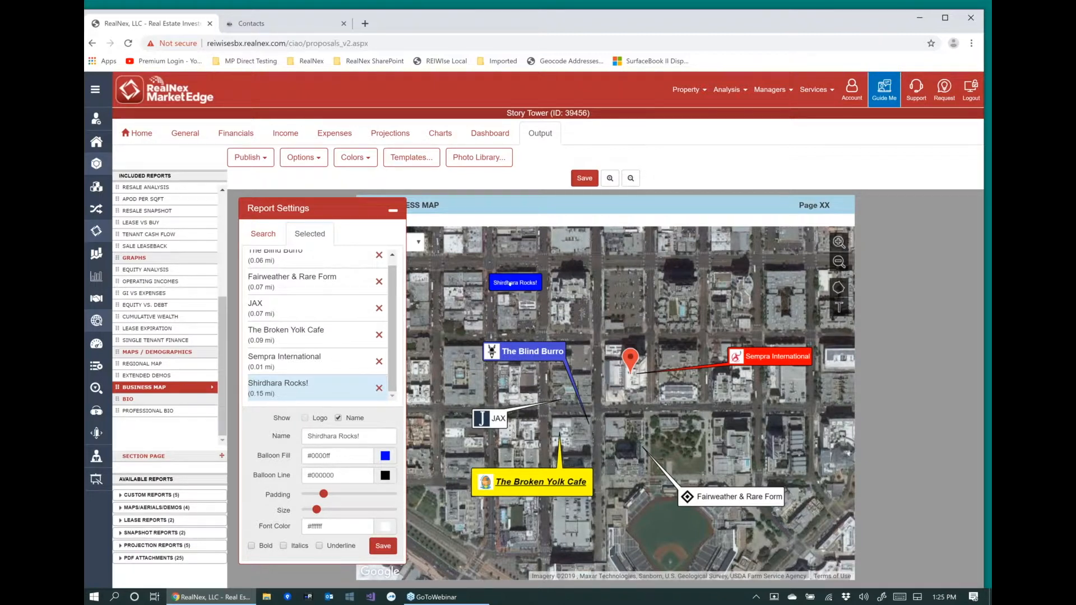
key("Delete")
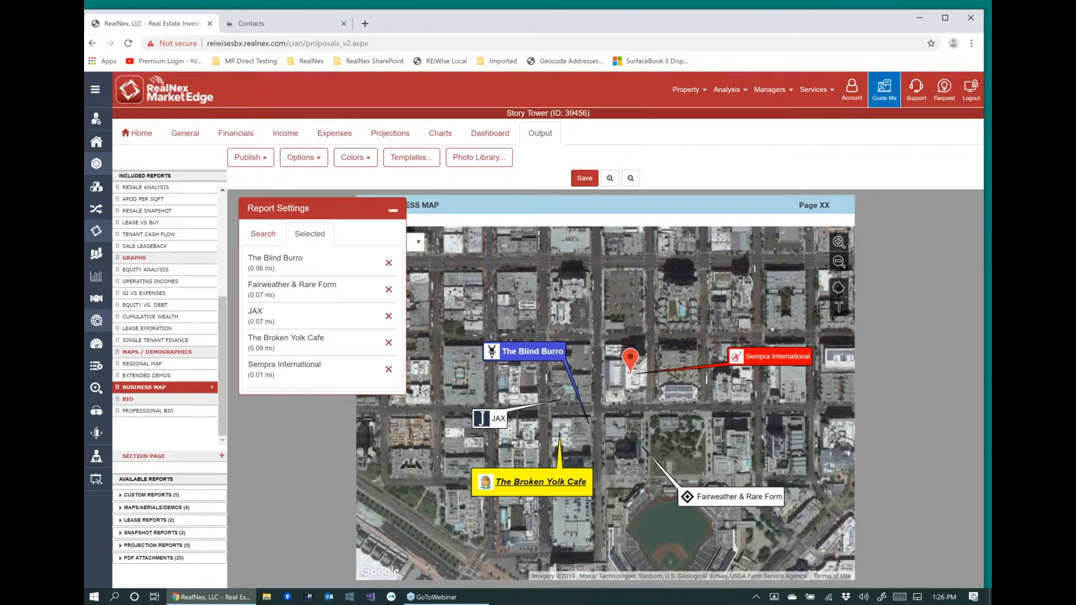
Add a text box reading "J Street" to the map and place it on the street northwest of the property marker.
left_click(840, 308)
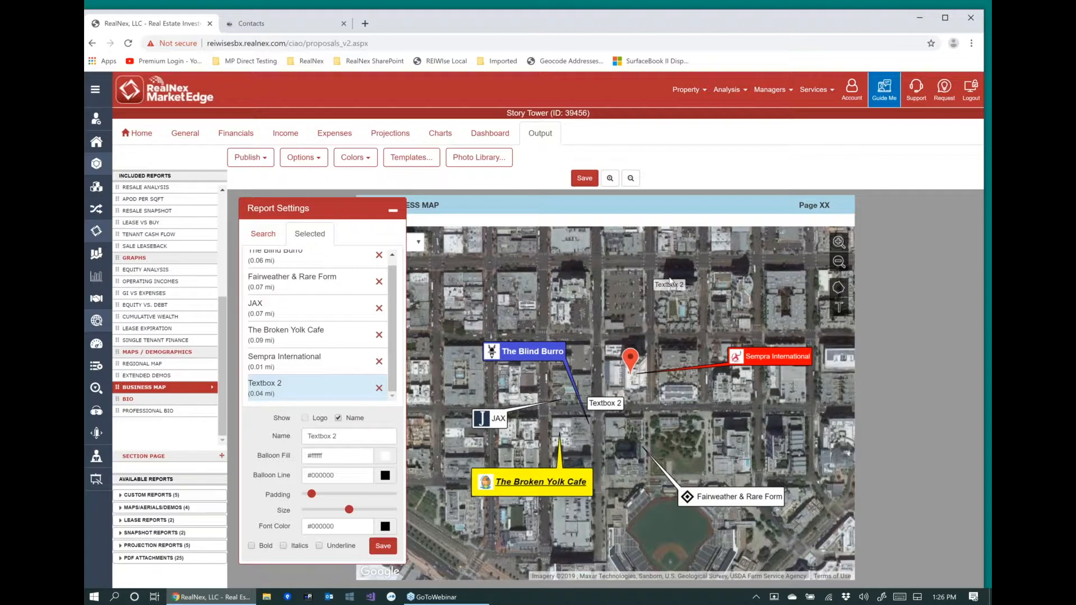
left_click_drag(673, 270, 676, 256)
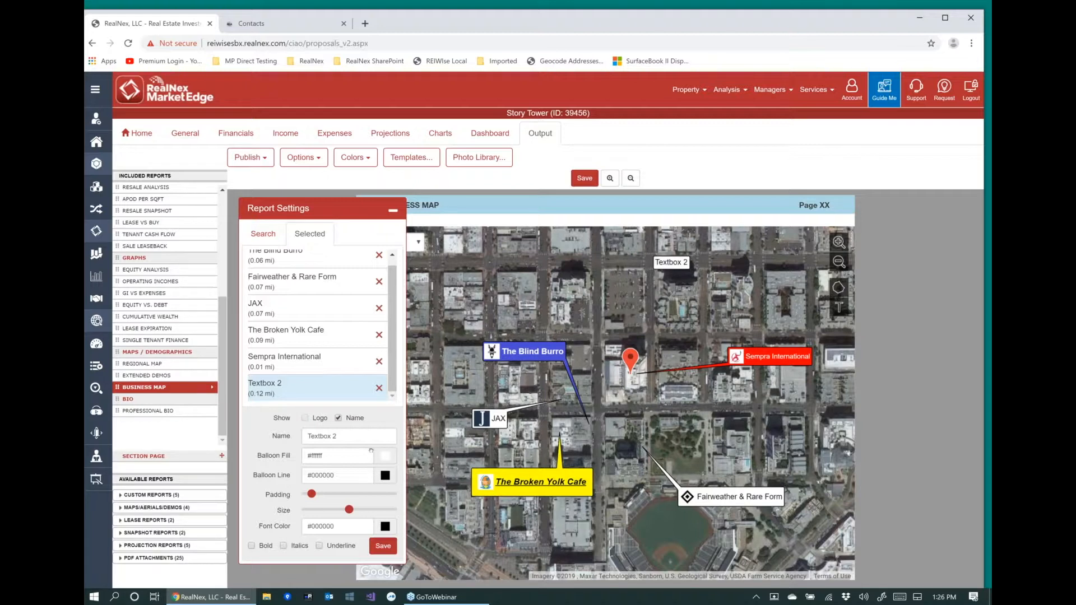
left_click_drag(353, 437, 305, 437)
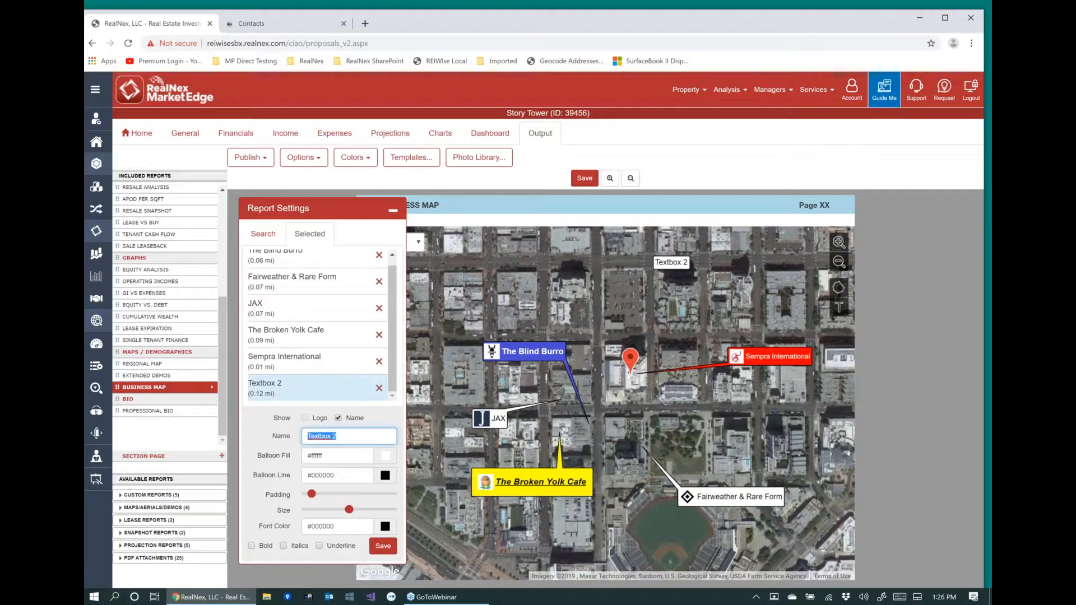
type("J St")
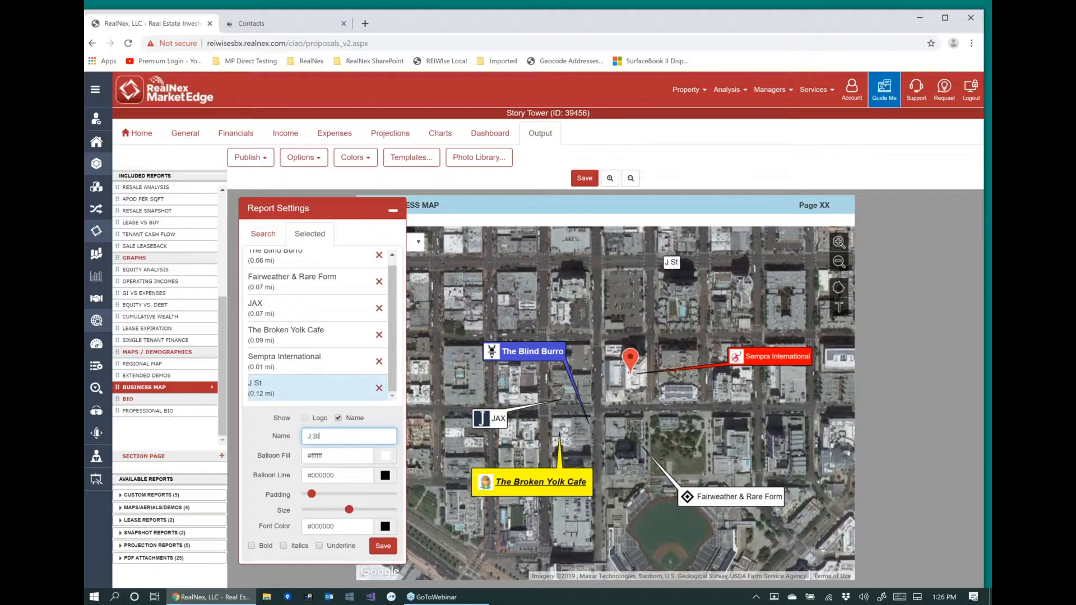
type("reet")
left_click_drag(669, 263, 519, 264)
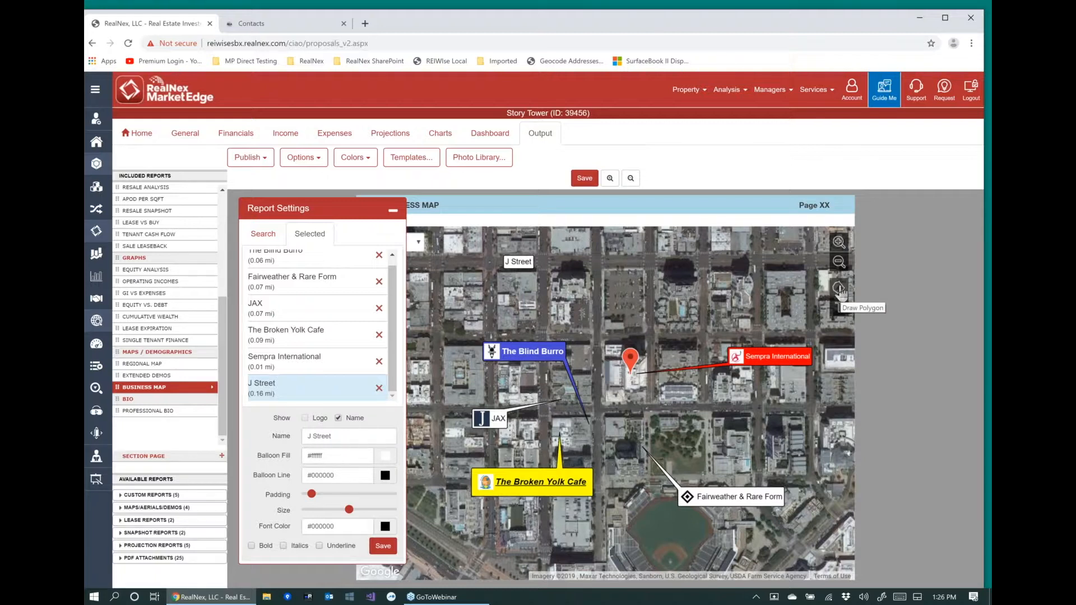
Draw a four-cornered polygon around the city block directly north of the property marker.
left_click(840, 291)
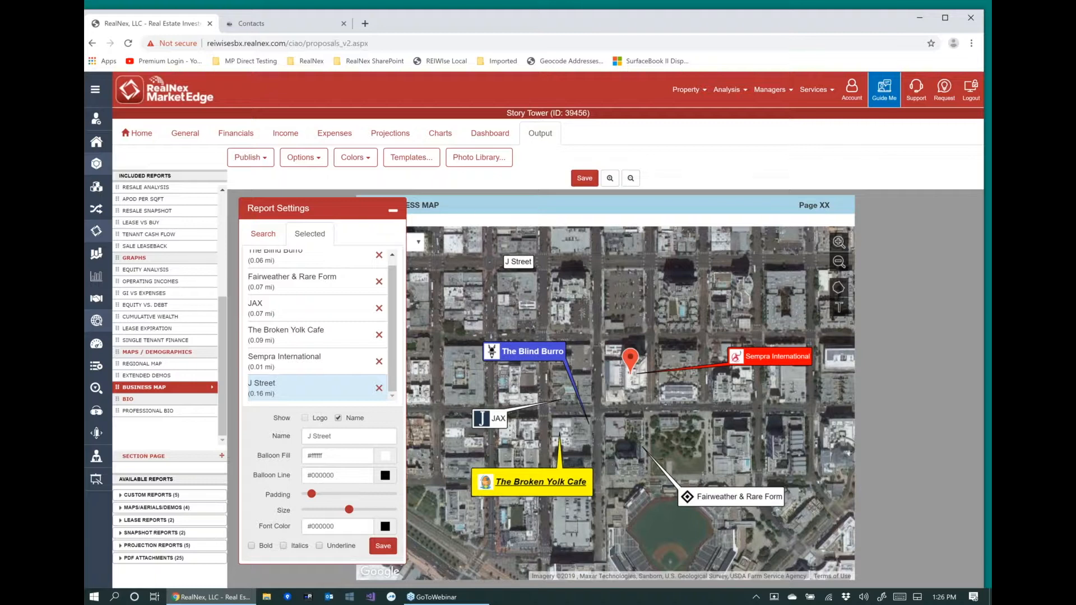
left_click(603, 272)
left_click(603, 339)
left_click(646, 271)
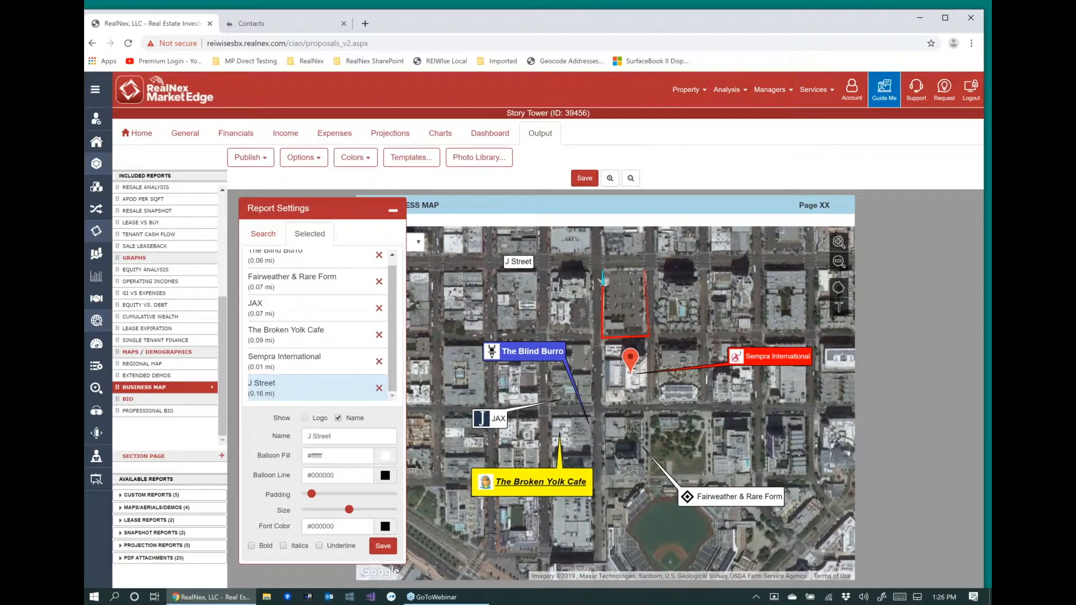
left_click(604, 272)
Set the polygon's line color to red and its fill to translucent blue, rgba(51,27,241,0.2).
left_click(625, 305)
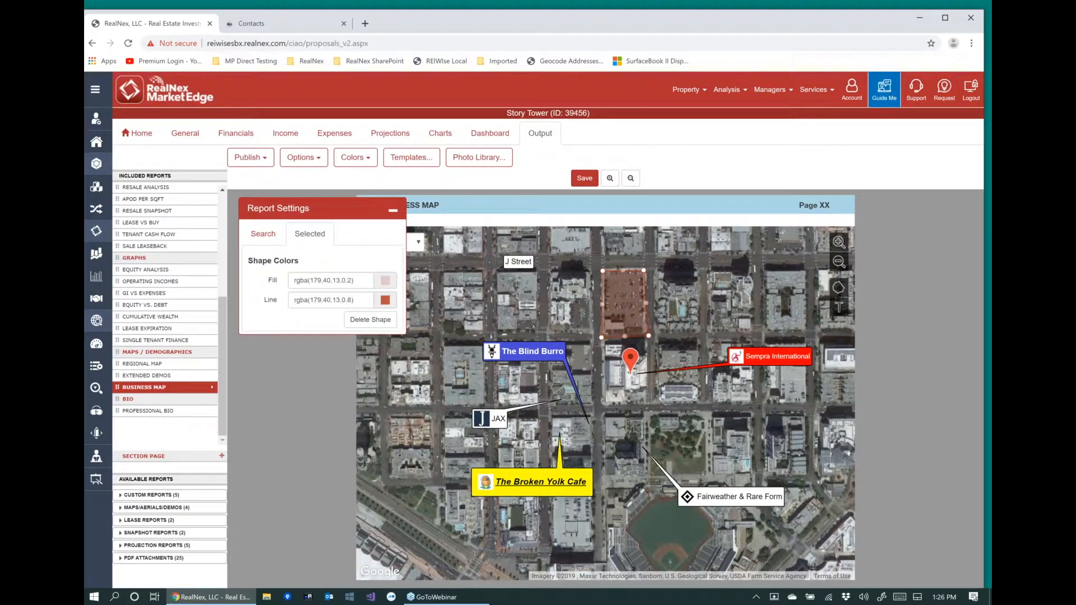
left_click(361, 302)
left_click_drag(361, 302, 291, 298)
key("BackSpace")
type("red")
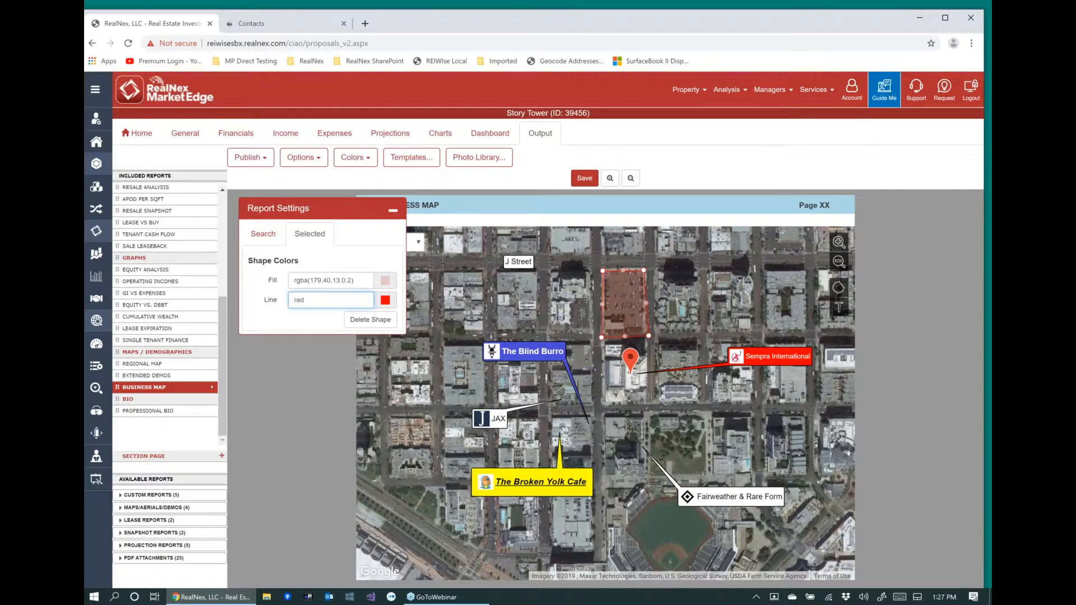
left_click(385, 281)
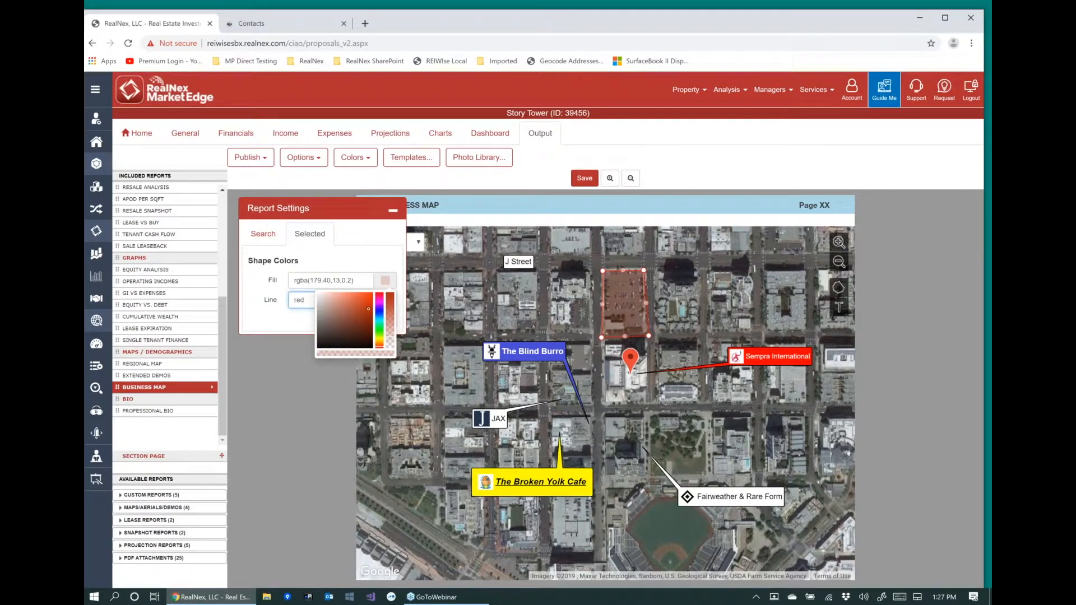
left_click(367, 295)
left_click(380, 309)
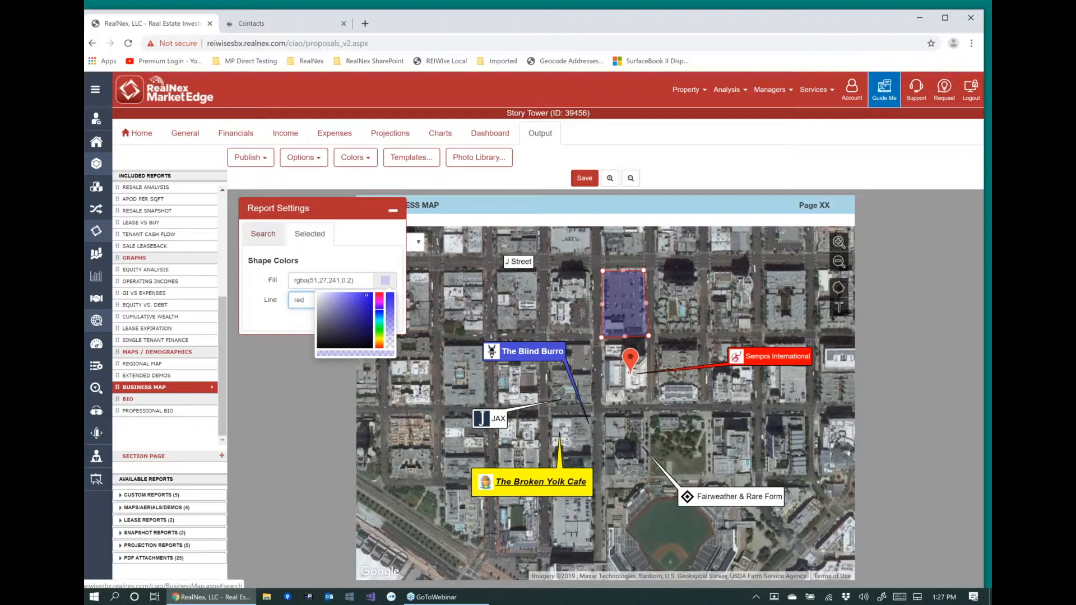
Show the business map's search settings again and close the MarketEdge proposal page to return to CORE Contacts.
left_click(263, 234)
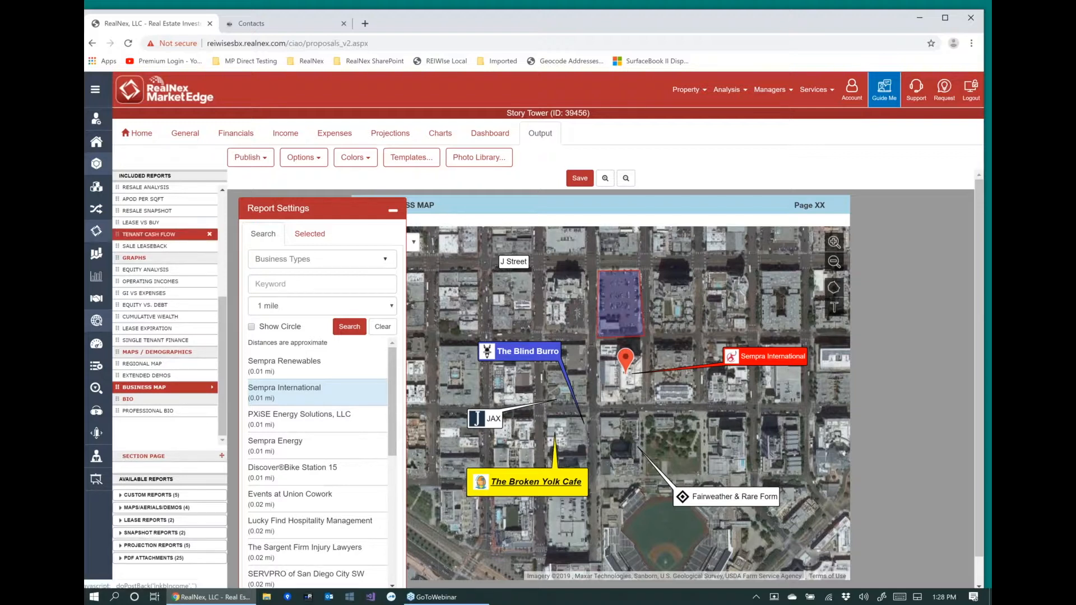
left_click(211, 24)
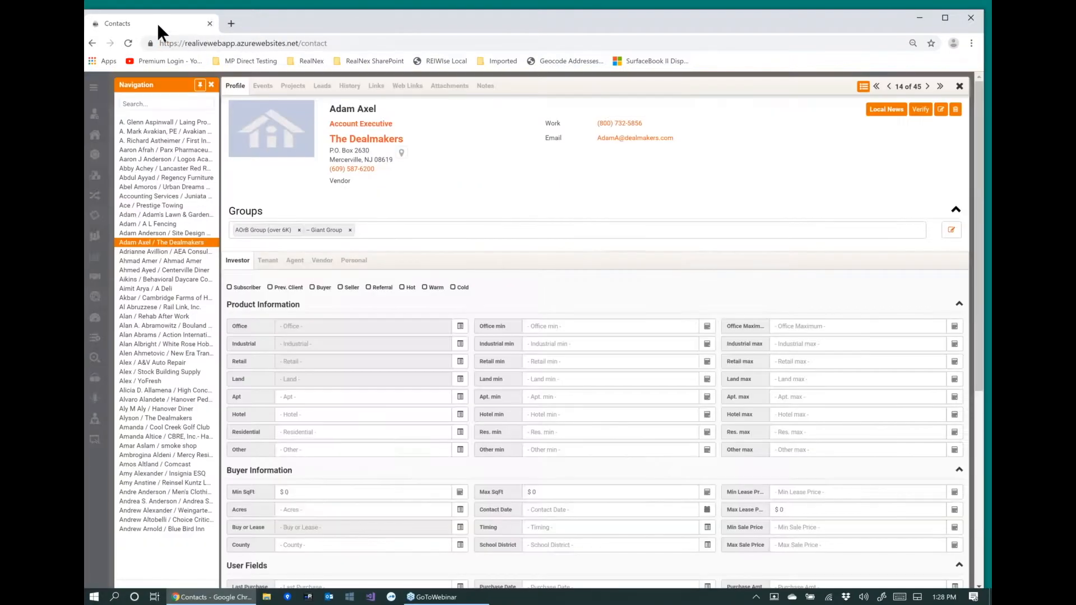
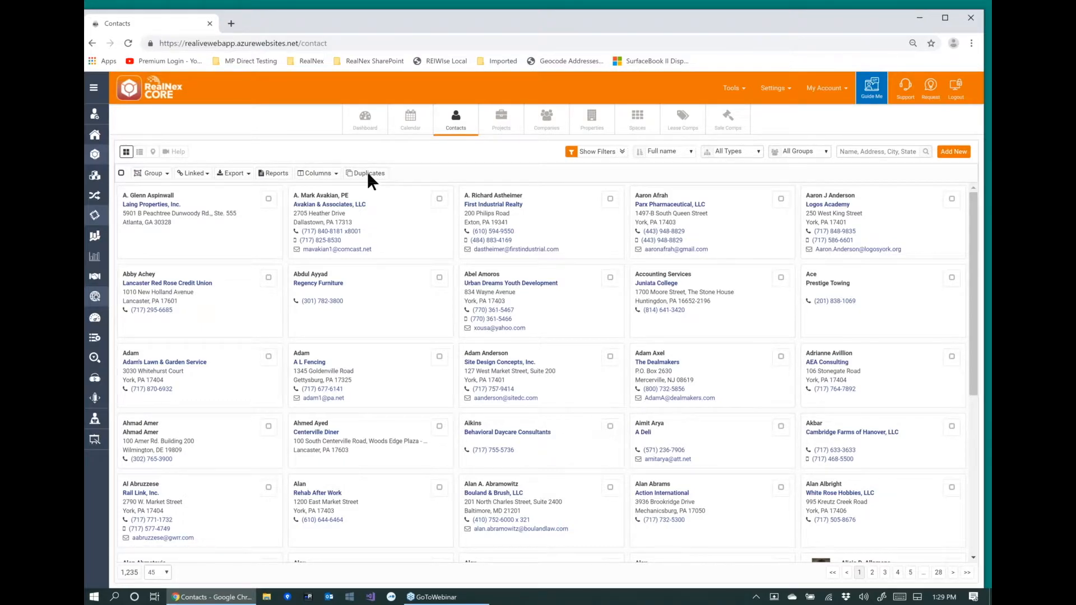
Start a duplicate check on the contacts, applied to the records in the current query.
left_click(368, 172)
left_click(368, 172)
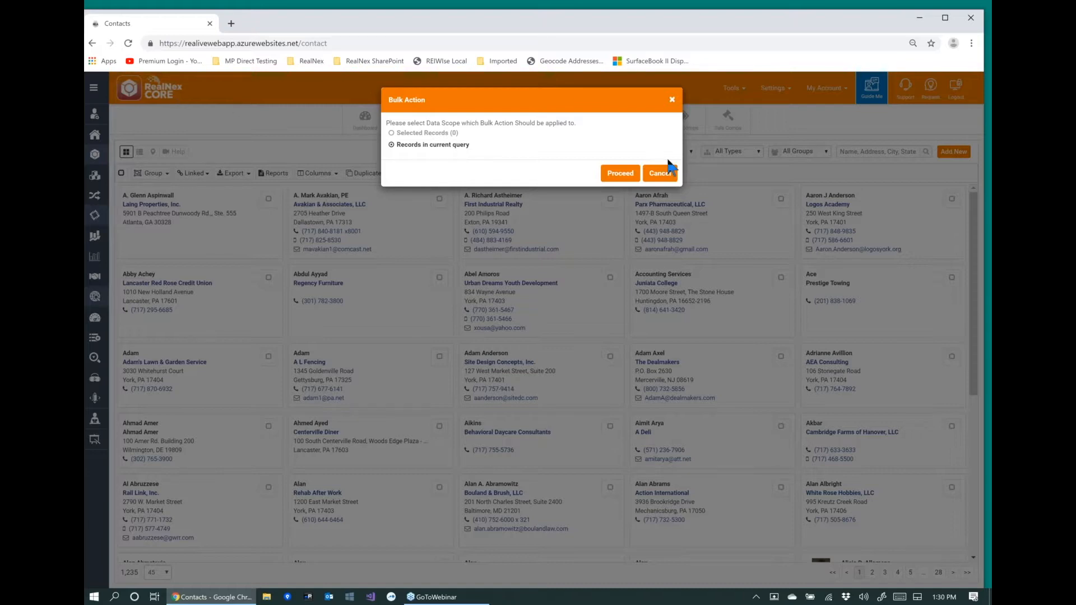
left_click(620, 173)
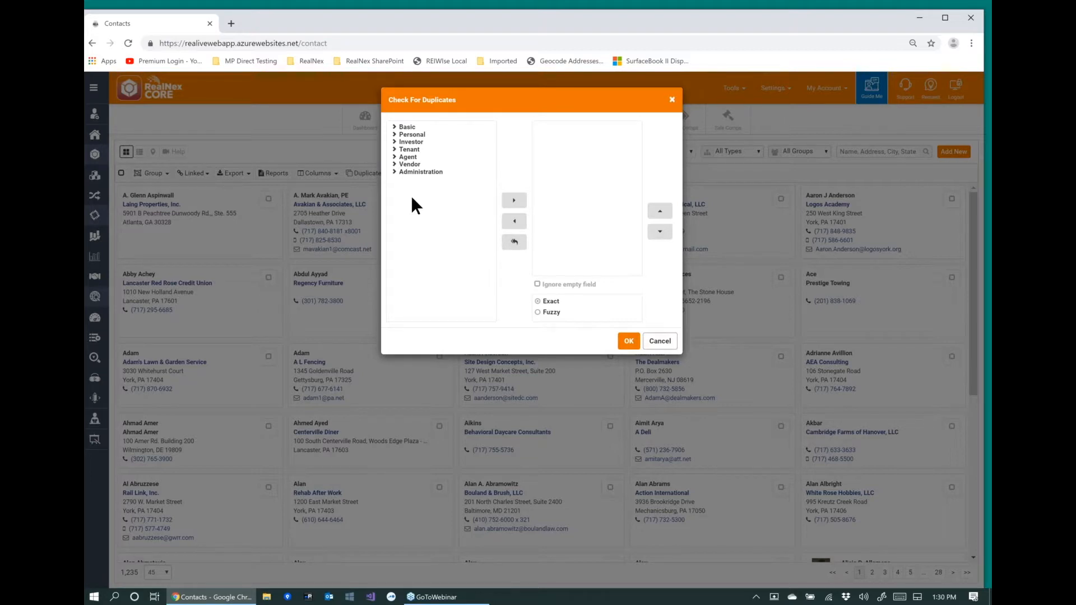
Run the duplicate check comparing Last name and Company, with fuzzy matching for Company.
left_click(395, 127)
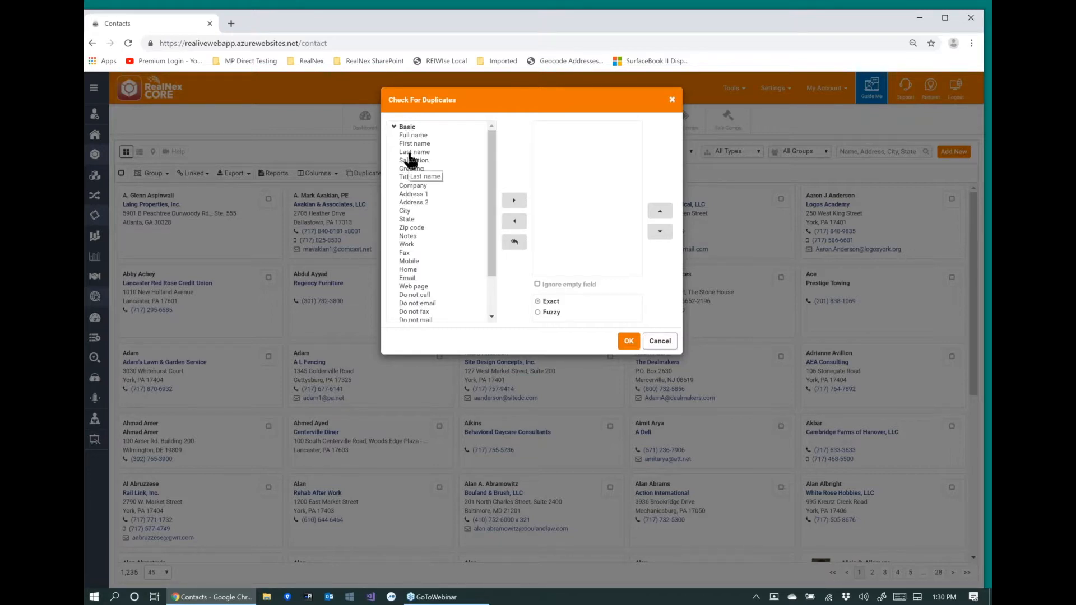
double_click(409, 156)
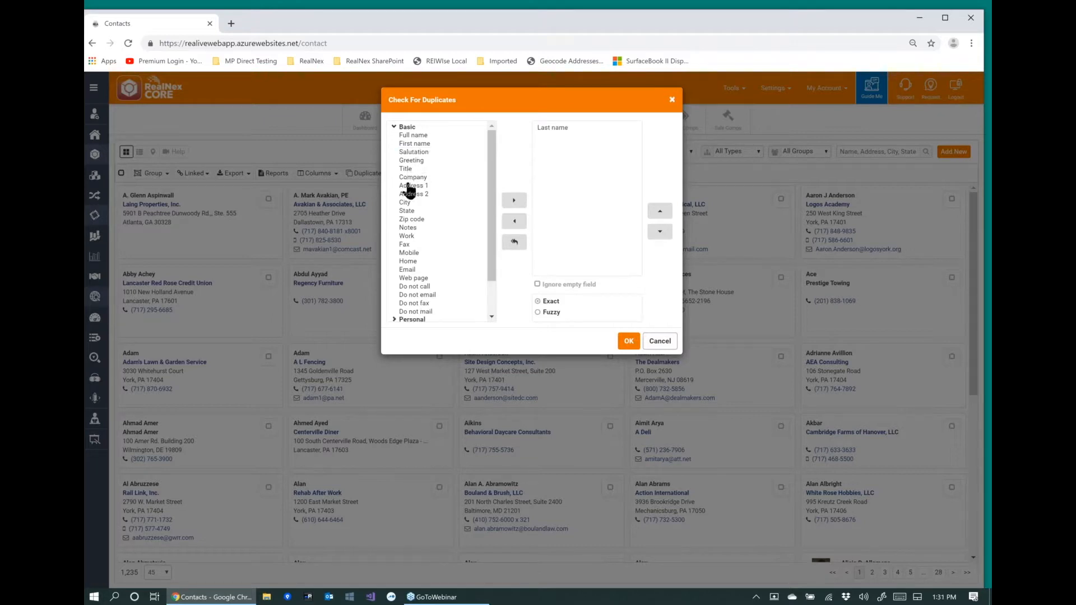
double_click(411, 177)
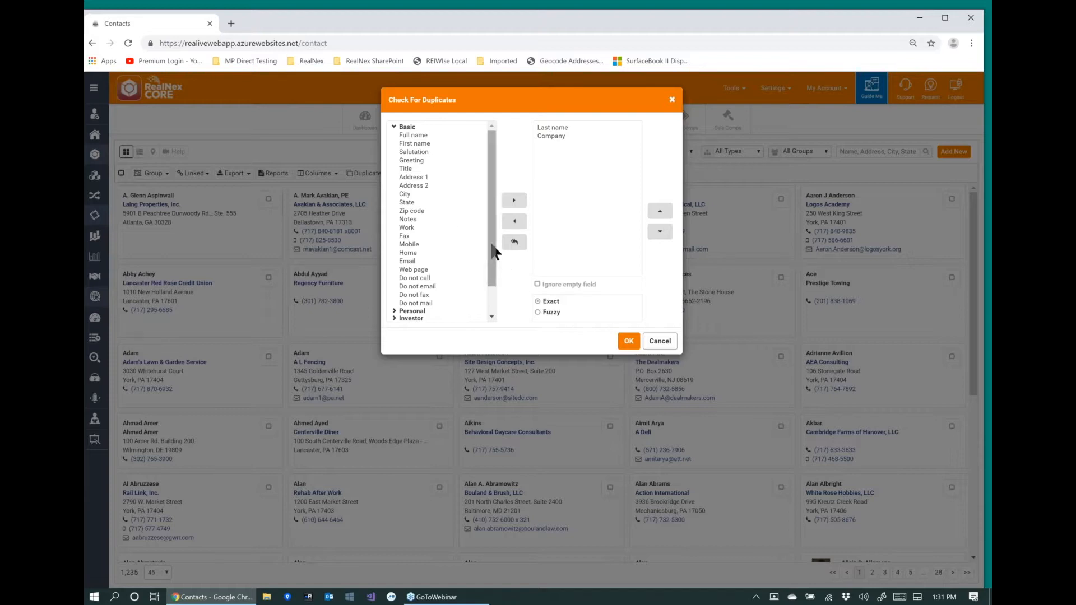
left_click_drag(492, 248, 496, 308)
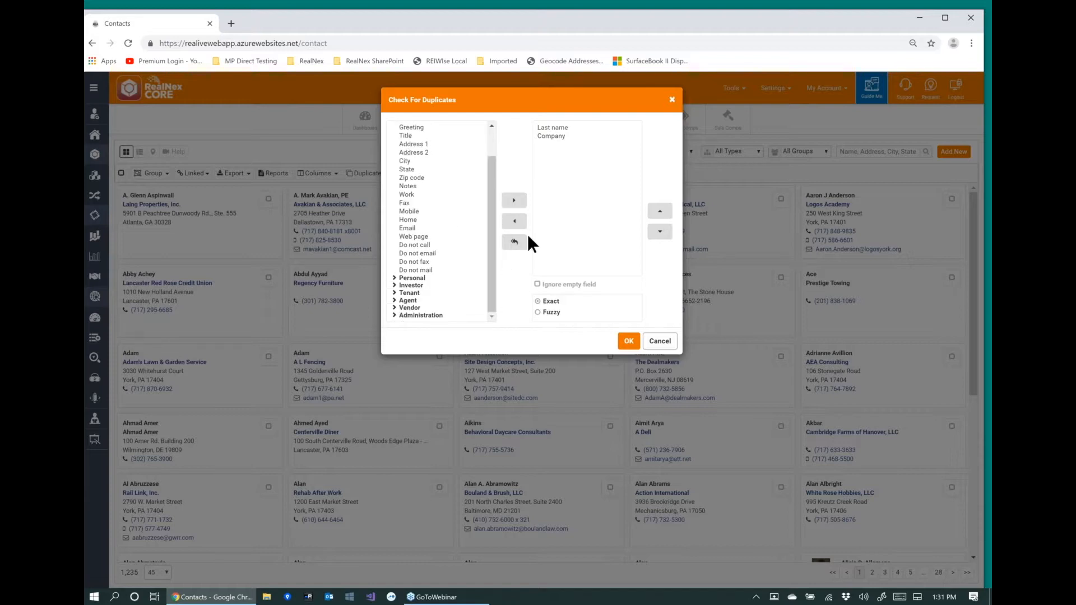
left_click(554, 140)
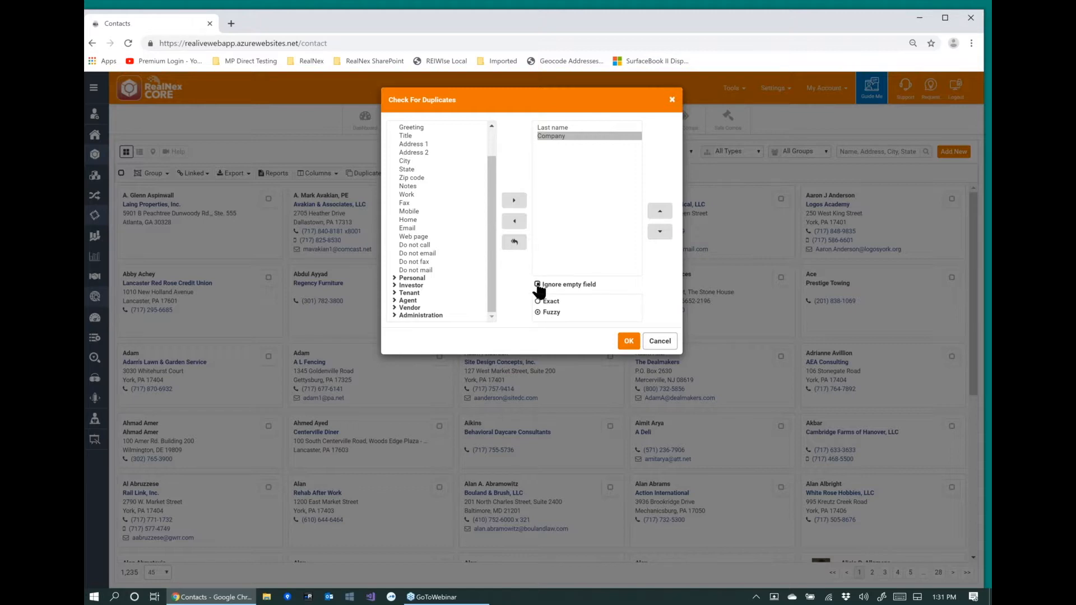
left_click(628, 343)
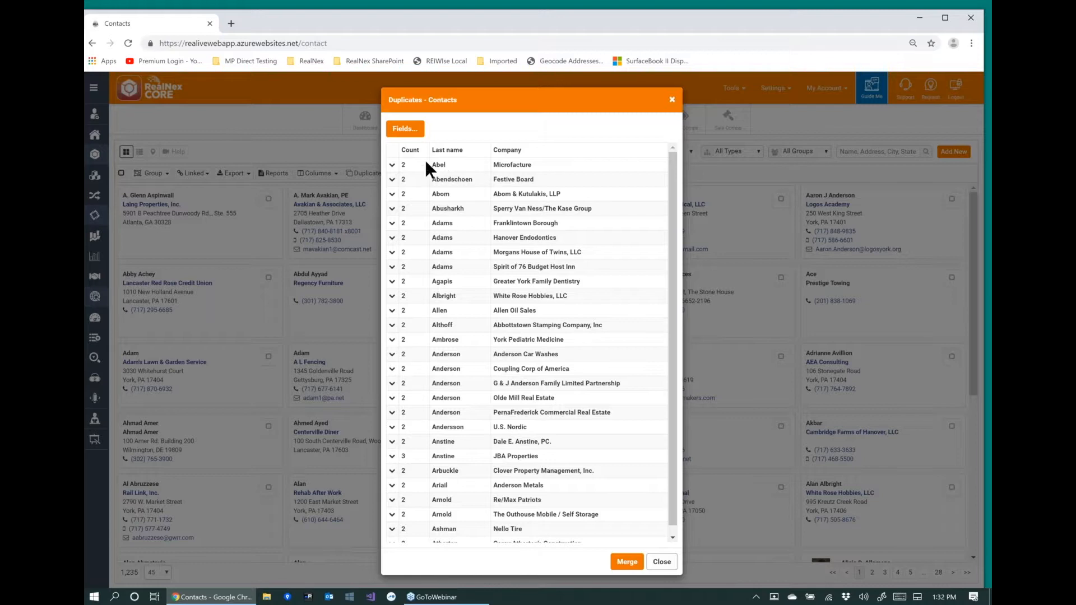
Expand the Microfacture, Festive Board and JBA Properties duplicate groups, selecting the first record in each and ticking the third JBA Properties record.
left_click(393, 165)
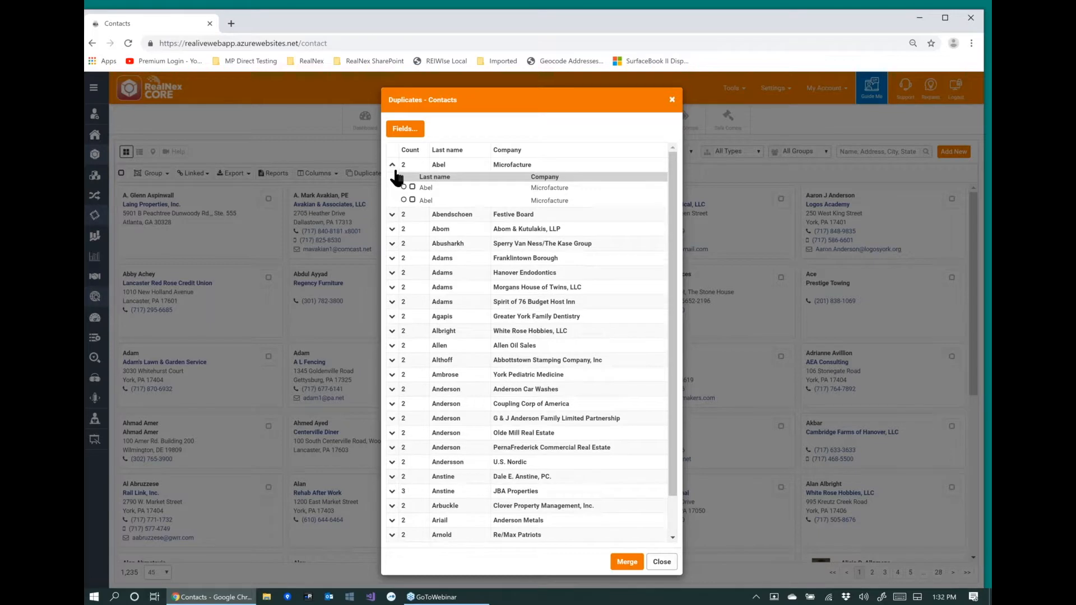
left_click(404, 188)
left_click(392, 218)
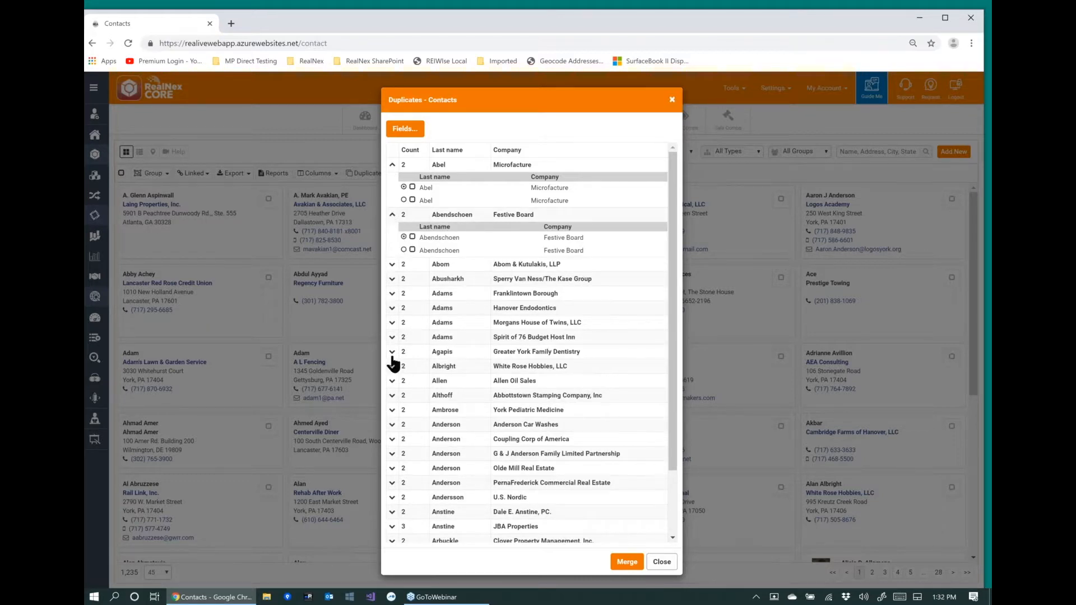
scroll(408, 454, "down", 2)
scroll(408, 451, "down", 1)
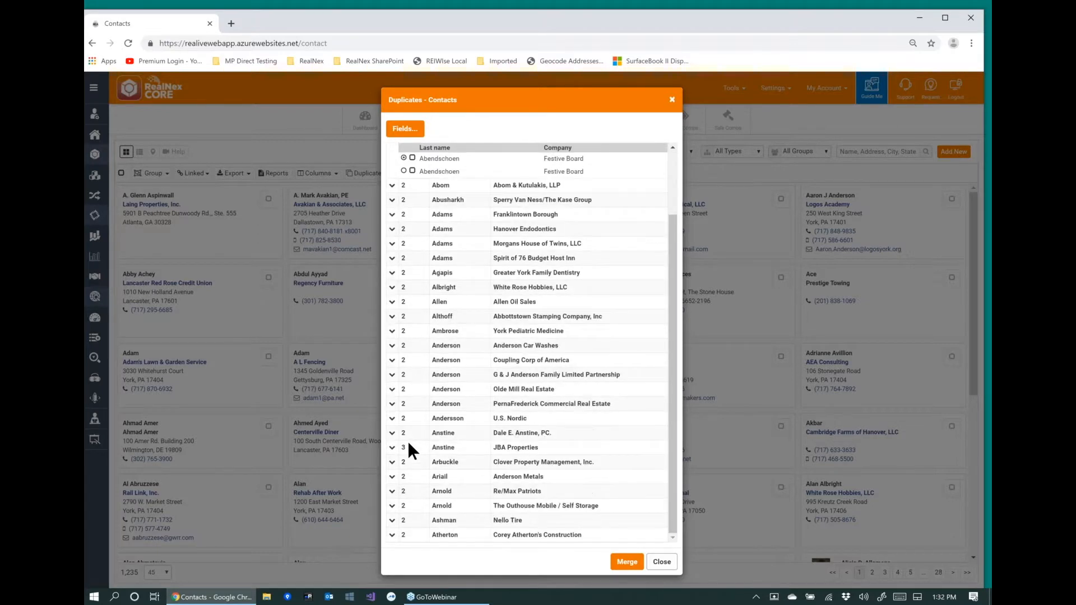
left_click(392, 448)
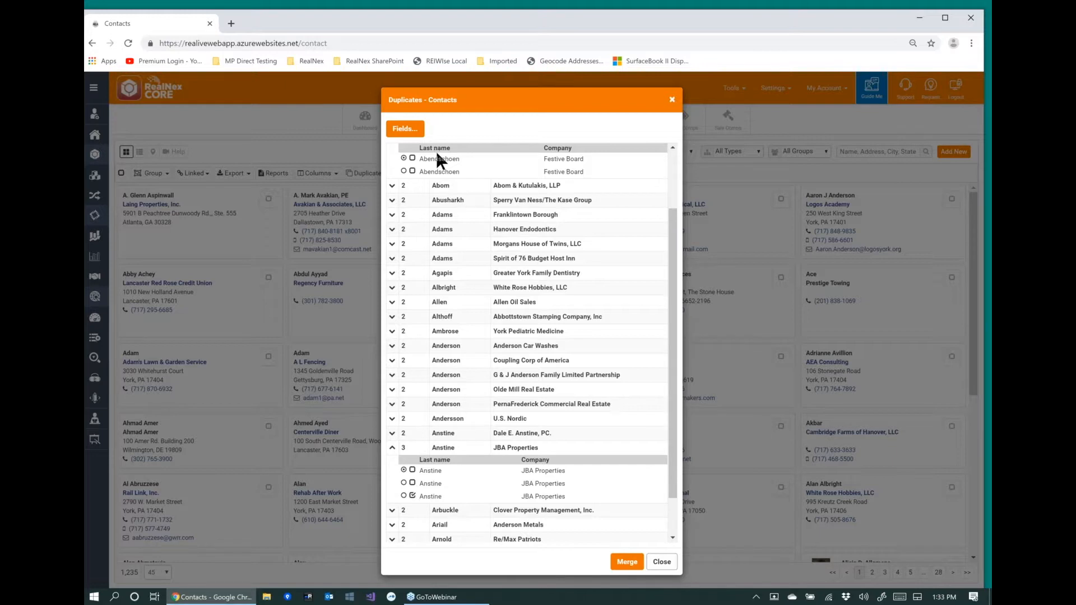
Add the basic Email field to the fields displayed for the duplicate contacts.
left_click(408, 130)
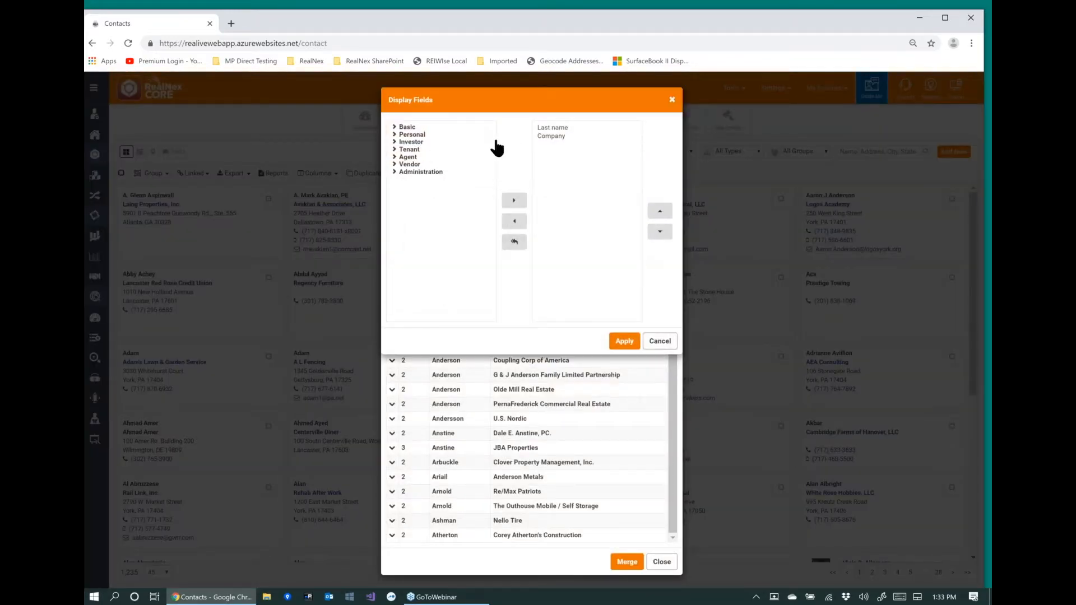
left_click(395, 127)
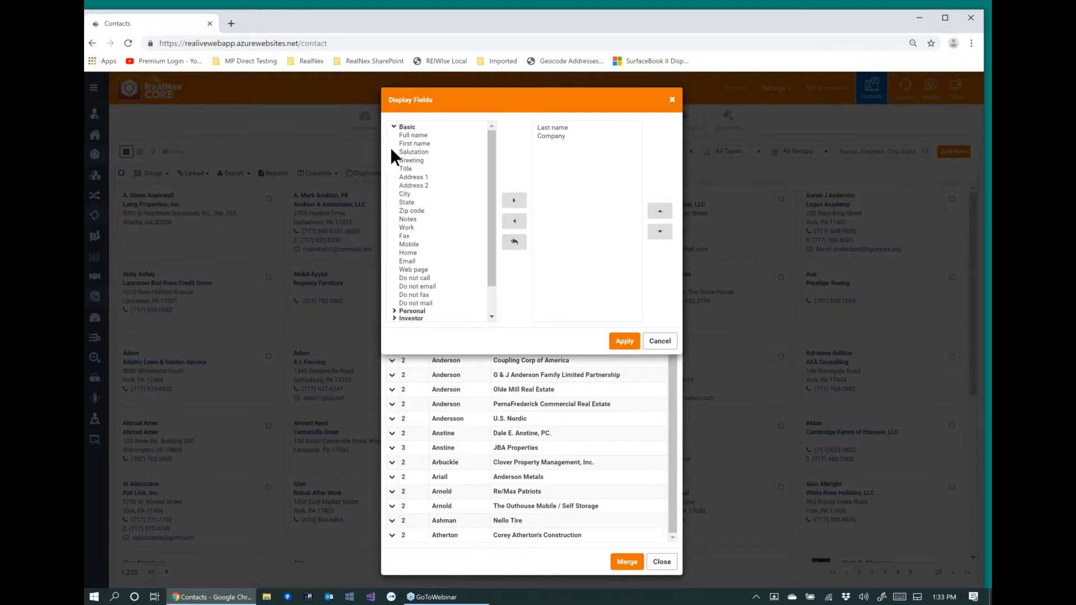
double_click(408, 262)
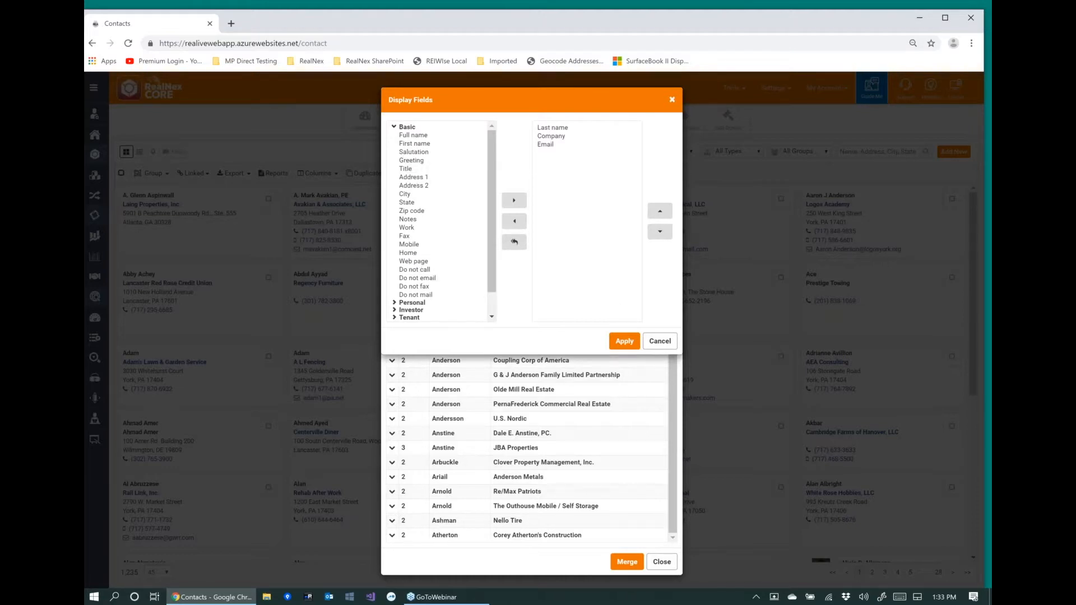
left_click(624, 341)
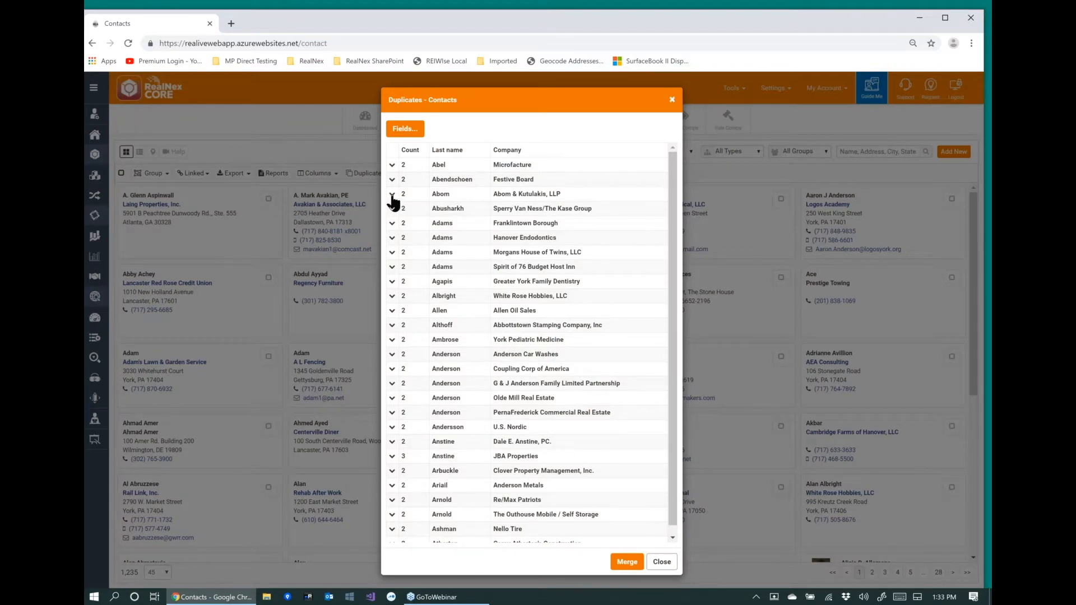
Expand the Abom & Kutulakis, LLP duplicate group to compare its records, and close the browser window.
left_click(392, 194)
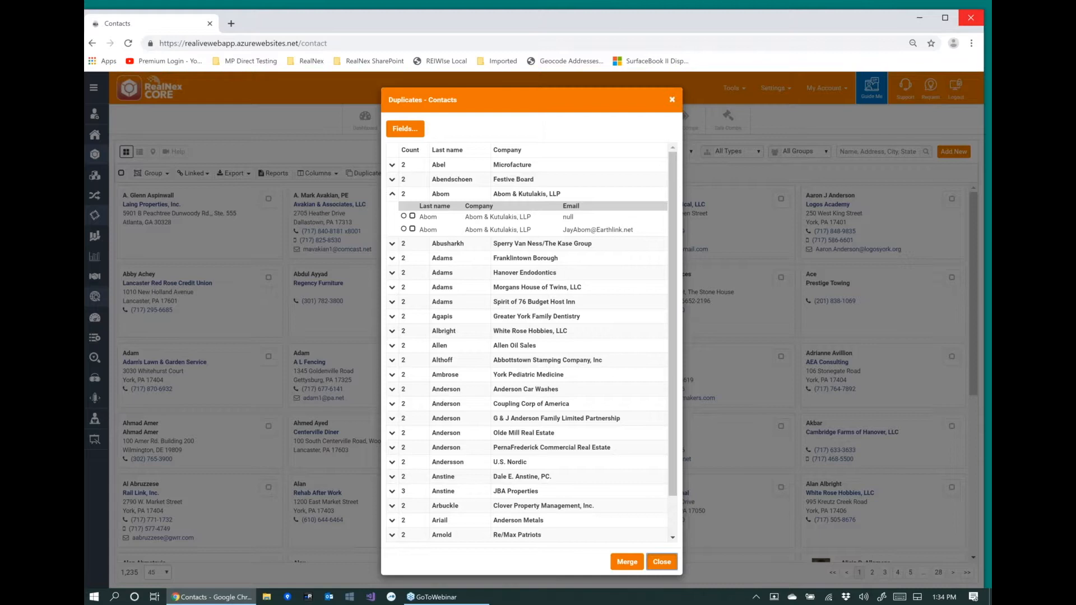
left_click(971, 18)
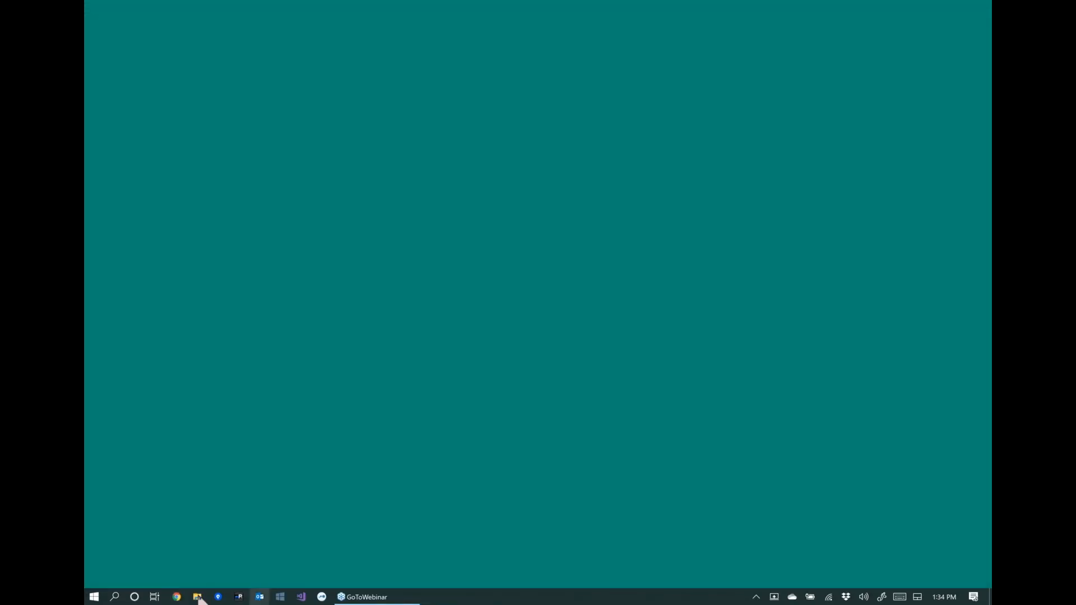
left_click(199, 598)
double_click(198, 597)
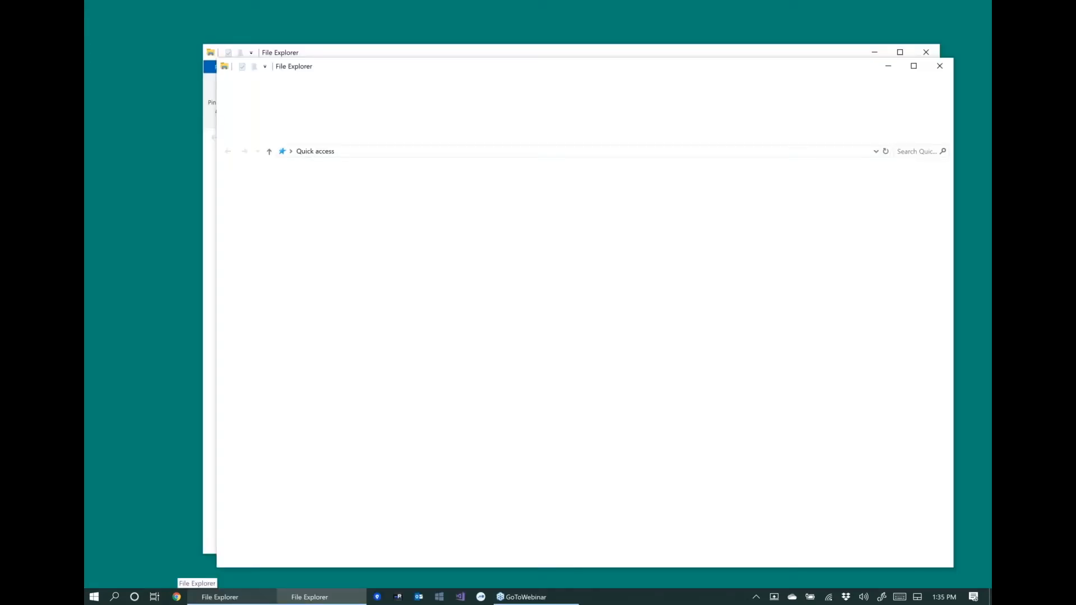
left_click(941, 66)
left_click(954, 79)
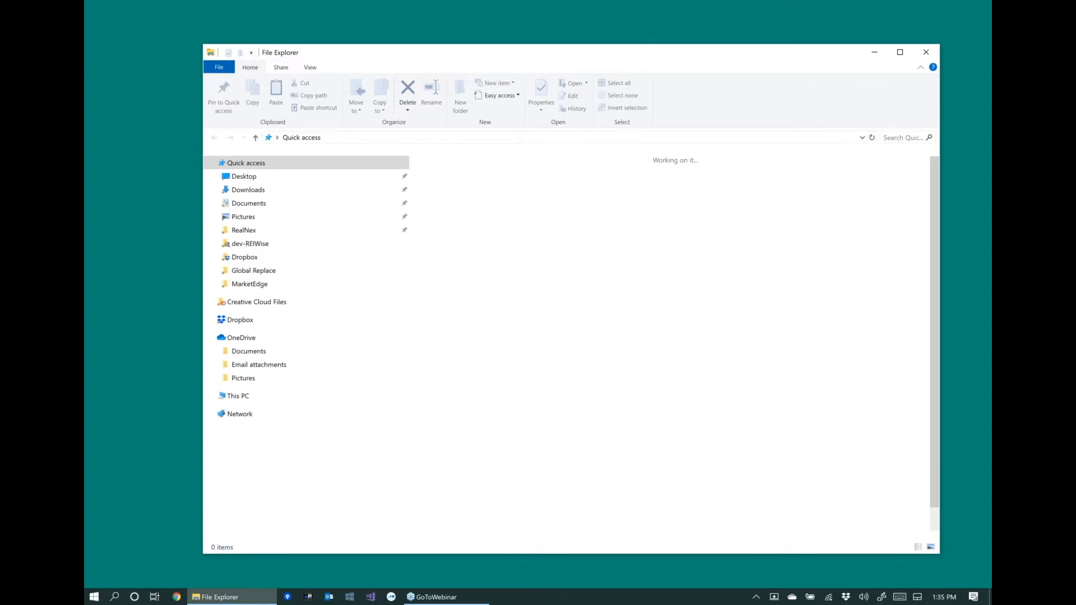
left_click(926, 52)
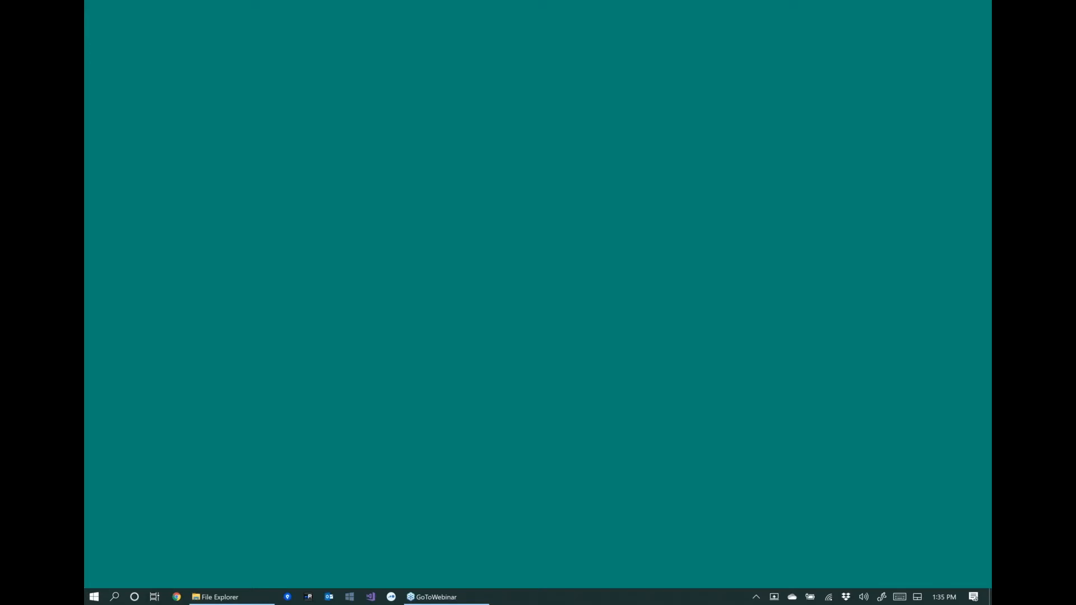
key("super+e")
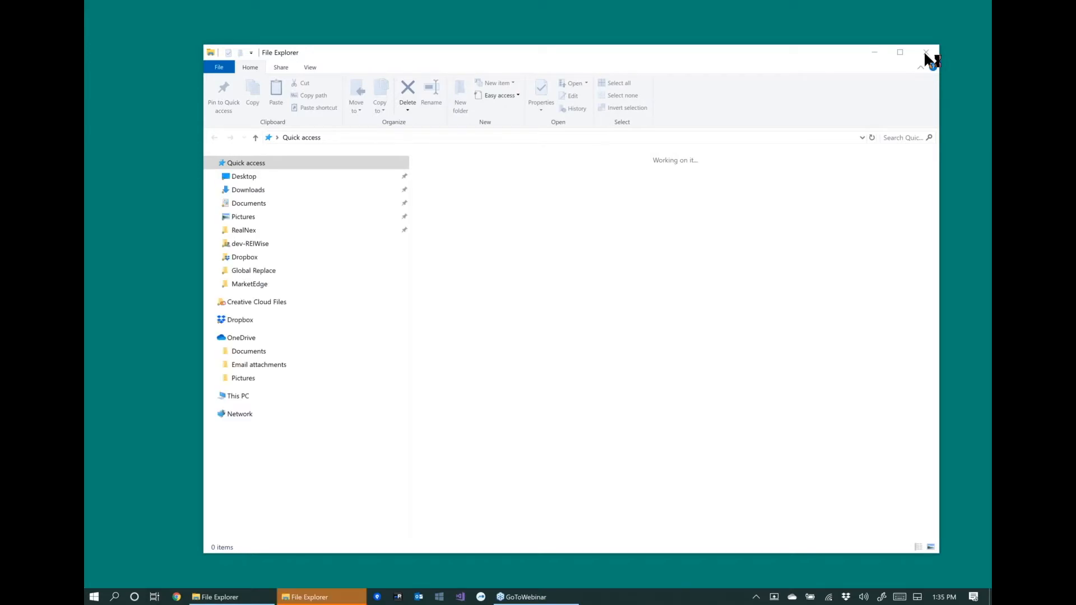
left_click(926, 53)
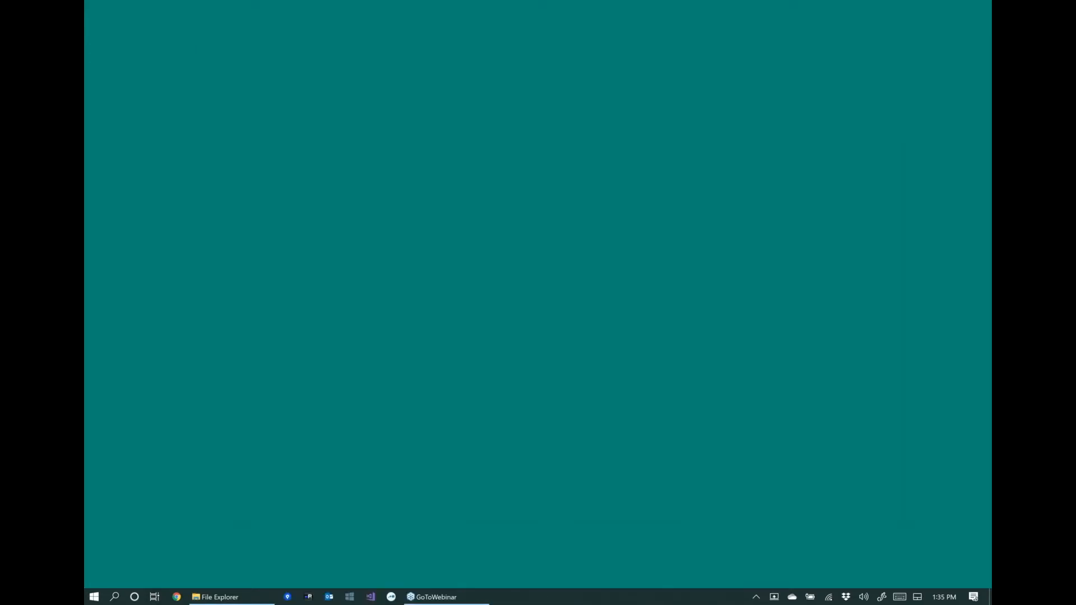